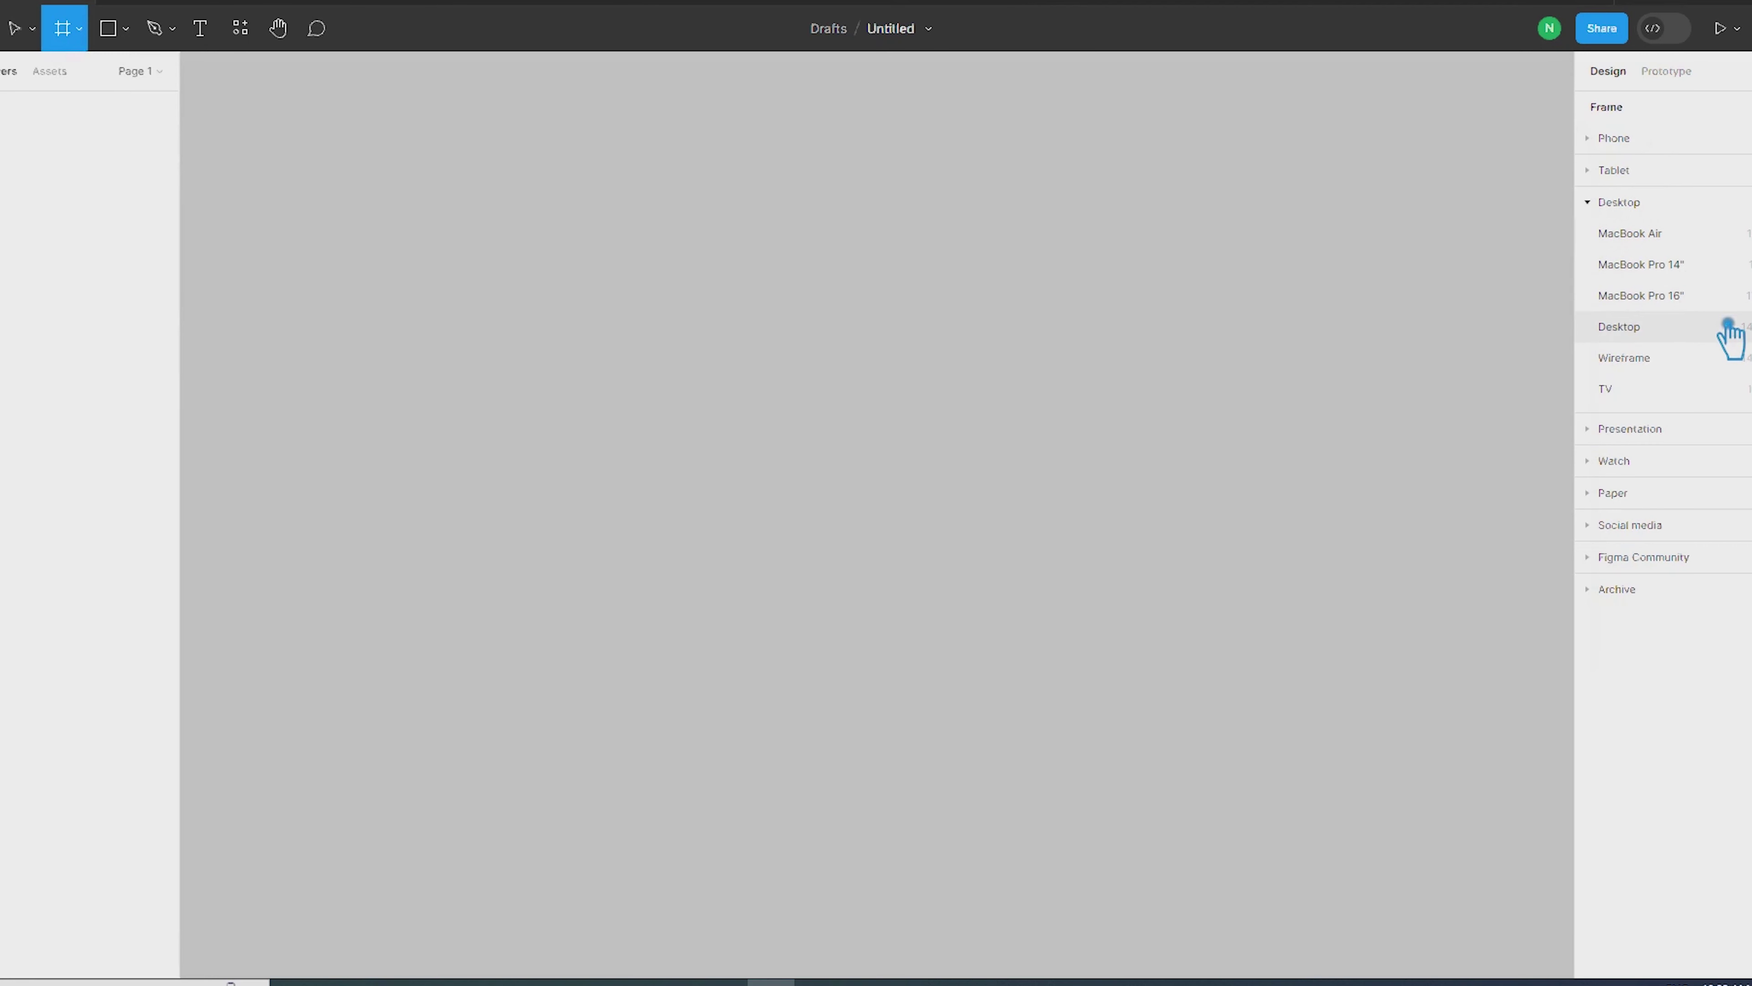
# Step: Add a Desktop frame and size it to 1920 × 1080
pyautogui.click(1687, 330)
pyautogui.scroll(-3, 1197, 484)
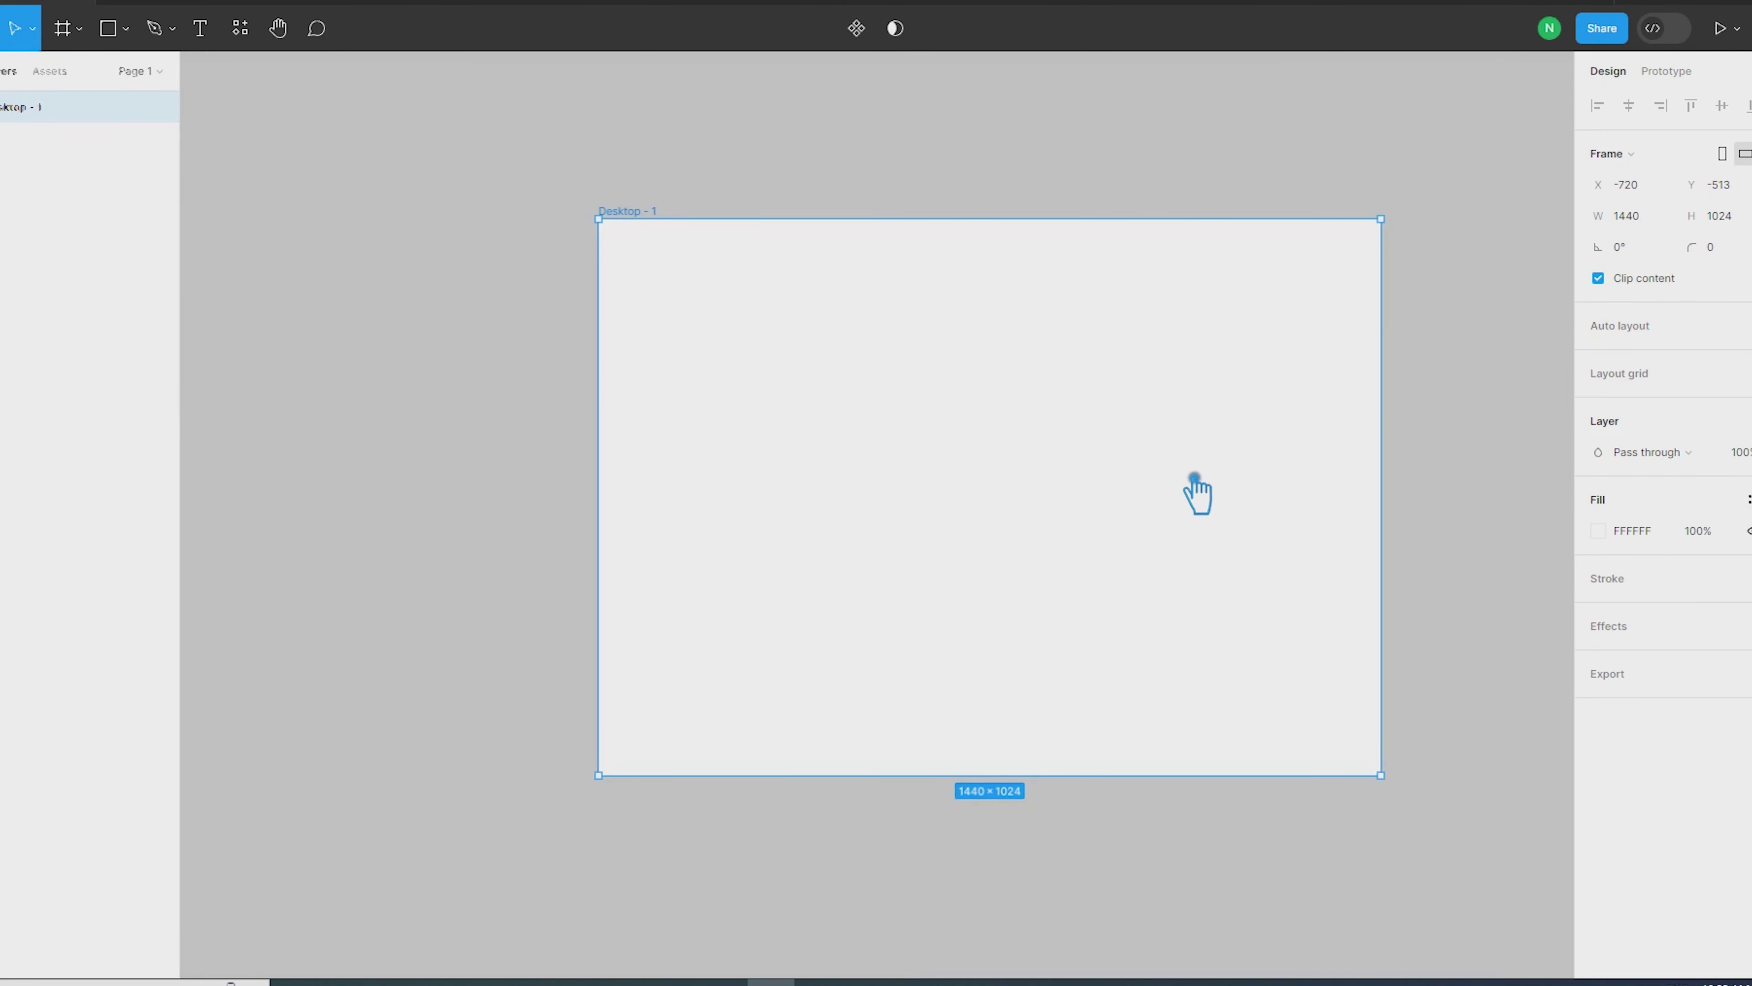
pyautogui.click(1659, 216)
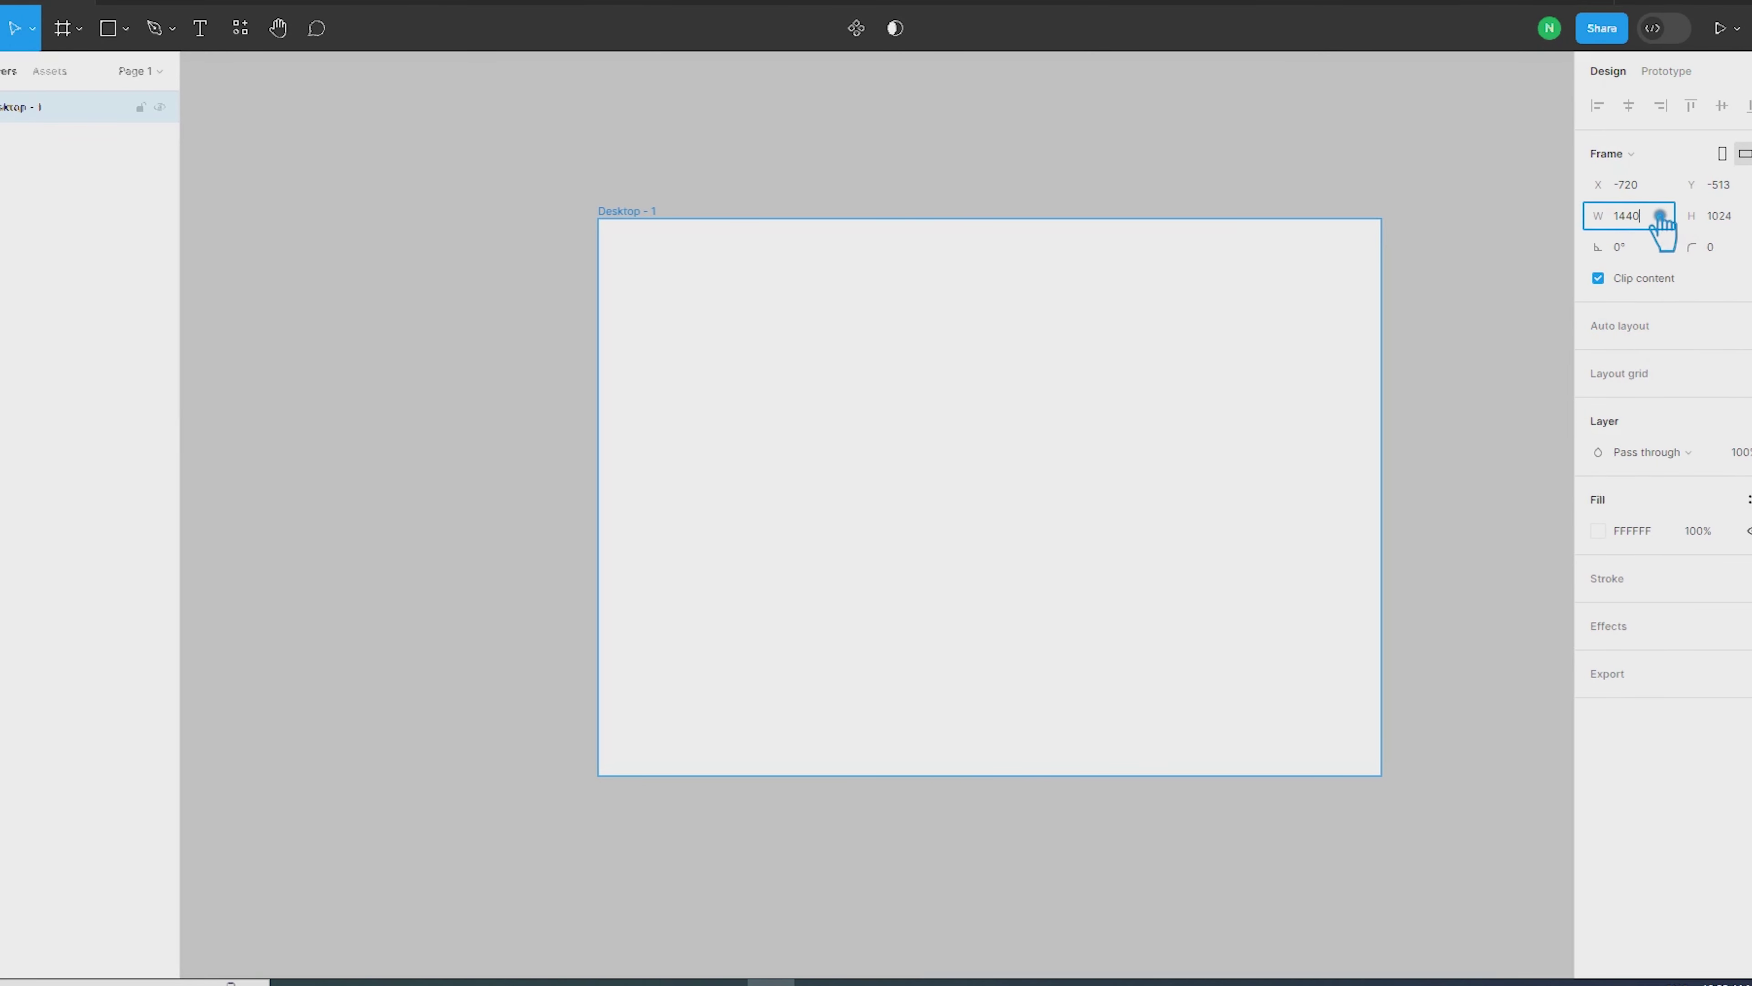
pyautogui.press('Return')
pyautogui.click(1665, 227)
pyautogui.click(1732, 223)
pyautogui.write('1080')
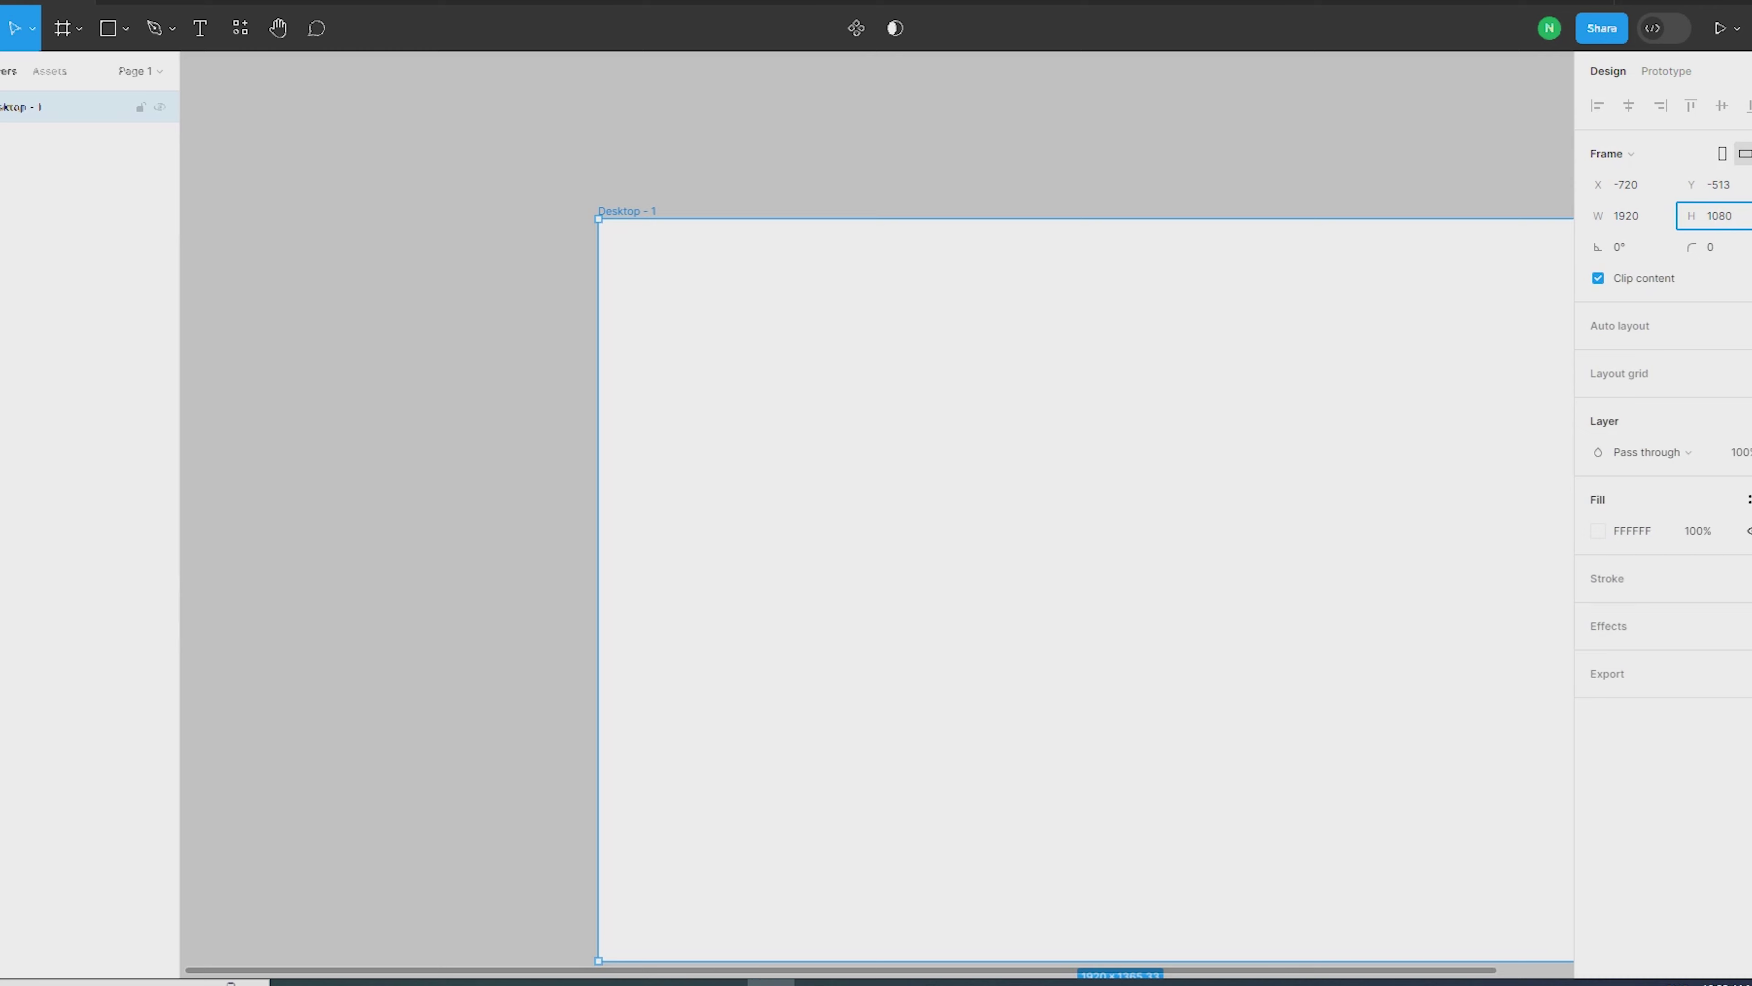
pyautogui.press('Return')
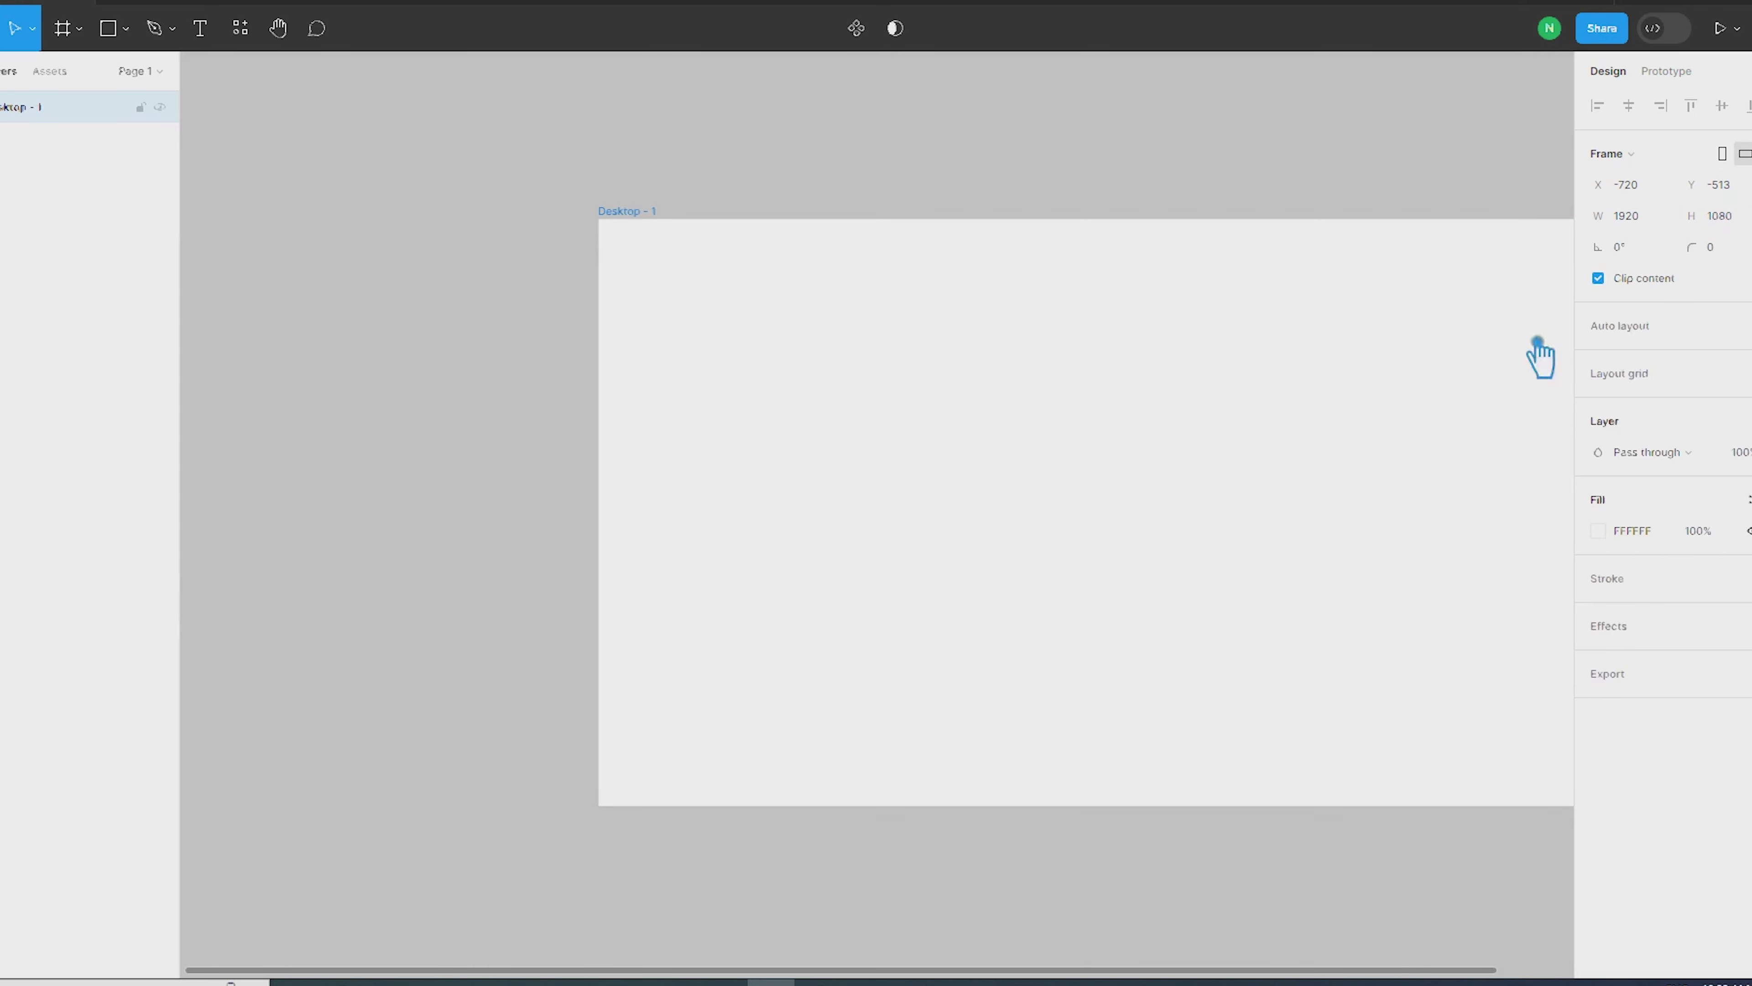
# Step: Stretch the frame taller from its bottom edge, deselect it, and pick the Rectangle tool
pyautogui.hscroll(3, 1380, 414)
pyautogui.moveTo(969, 784); pyautogui.dragTo(957, 932)
pyautogui.click(1476, 597)
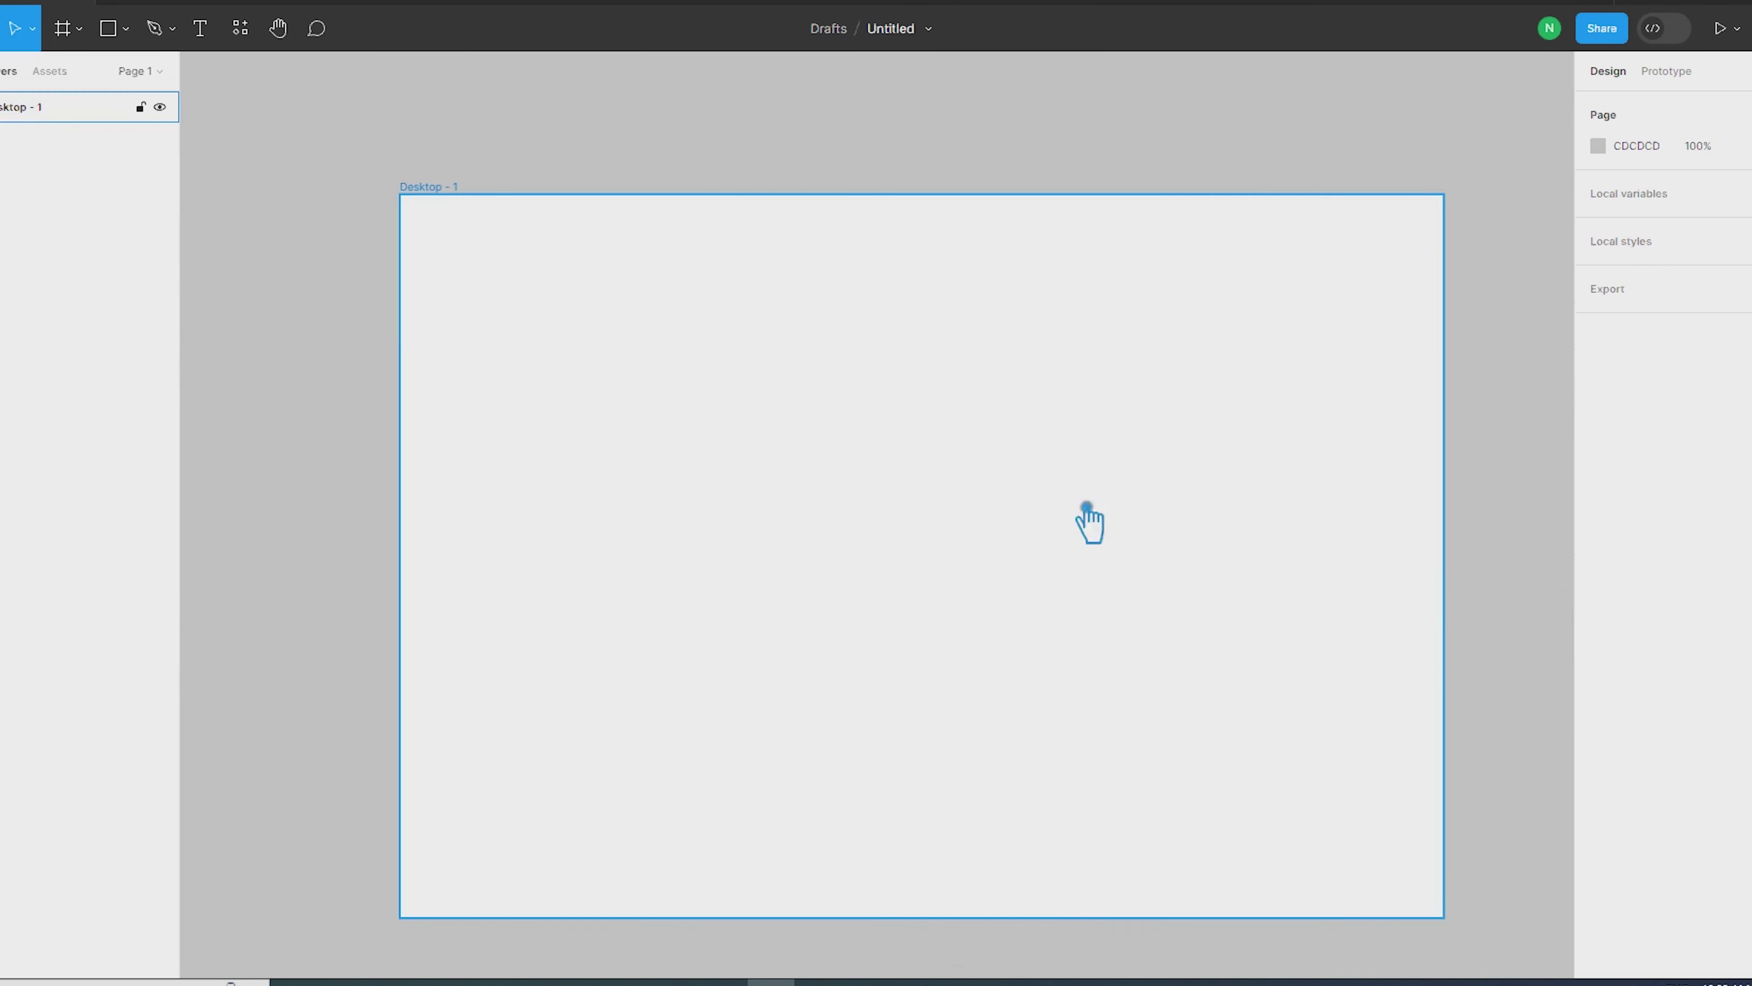
pyautogui.click(124, 26)
pyautogui.click(96, 76)
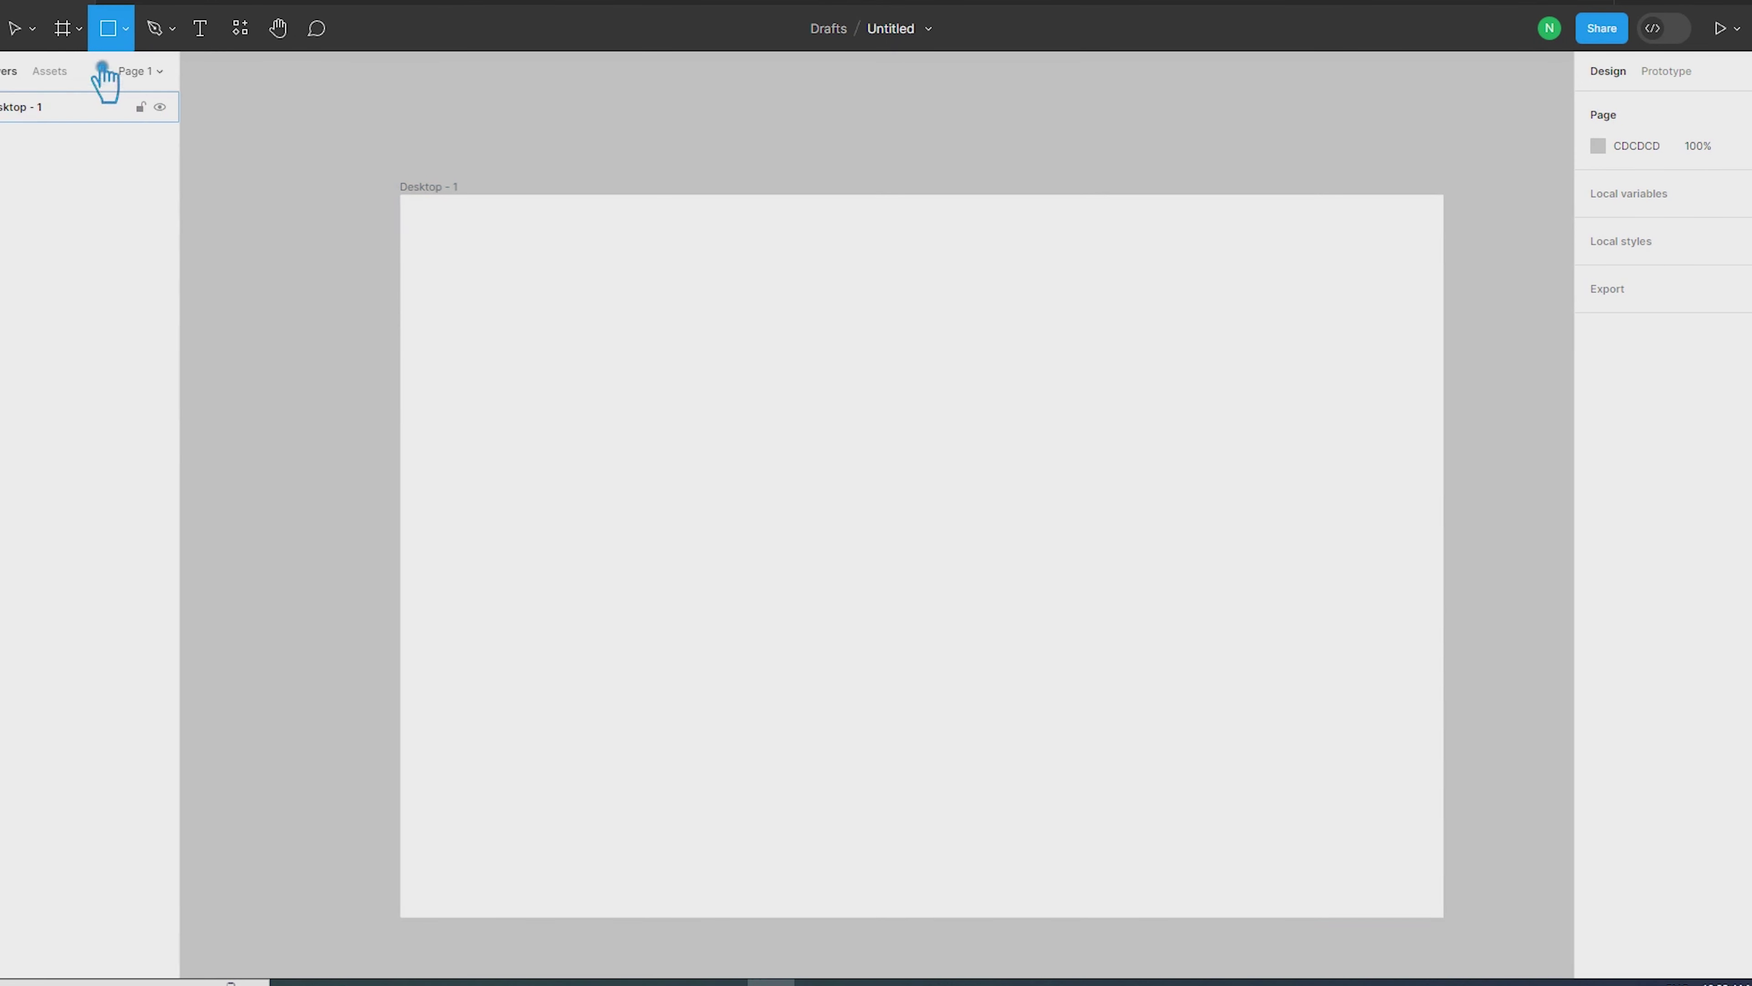
# Step: Launch the Pexels plugin from the canvas context menu and search 'female photo'
pyautogui.click(14, 28)
pyautogui.rightClick(782, 127)
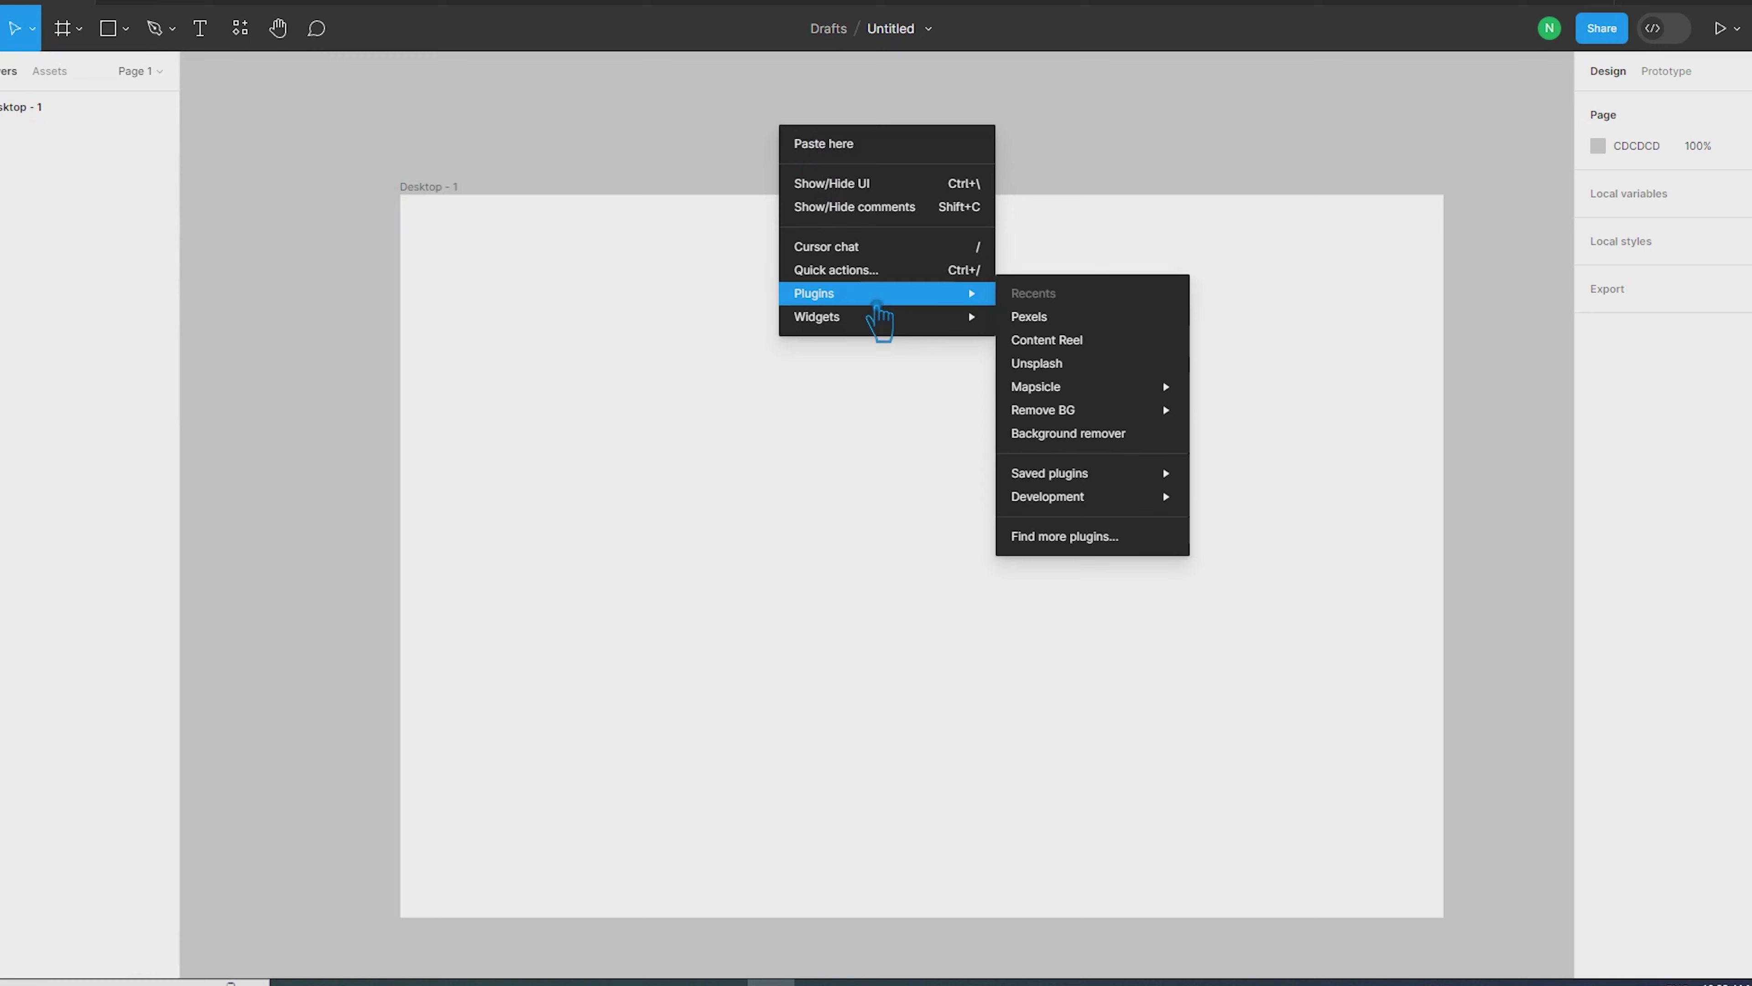
pyautogui.moveTo(885, 293)
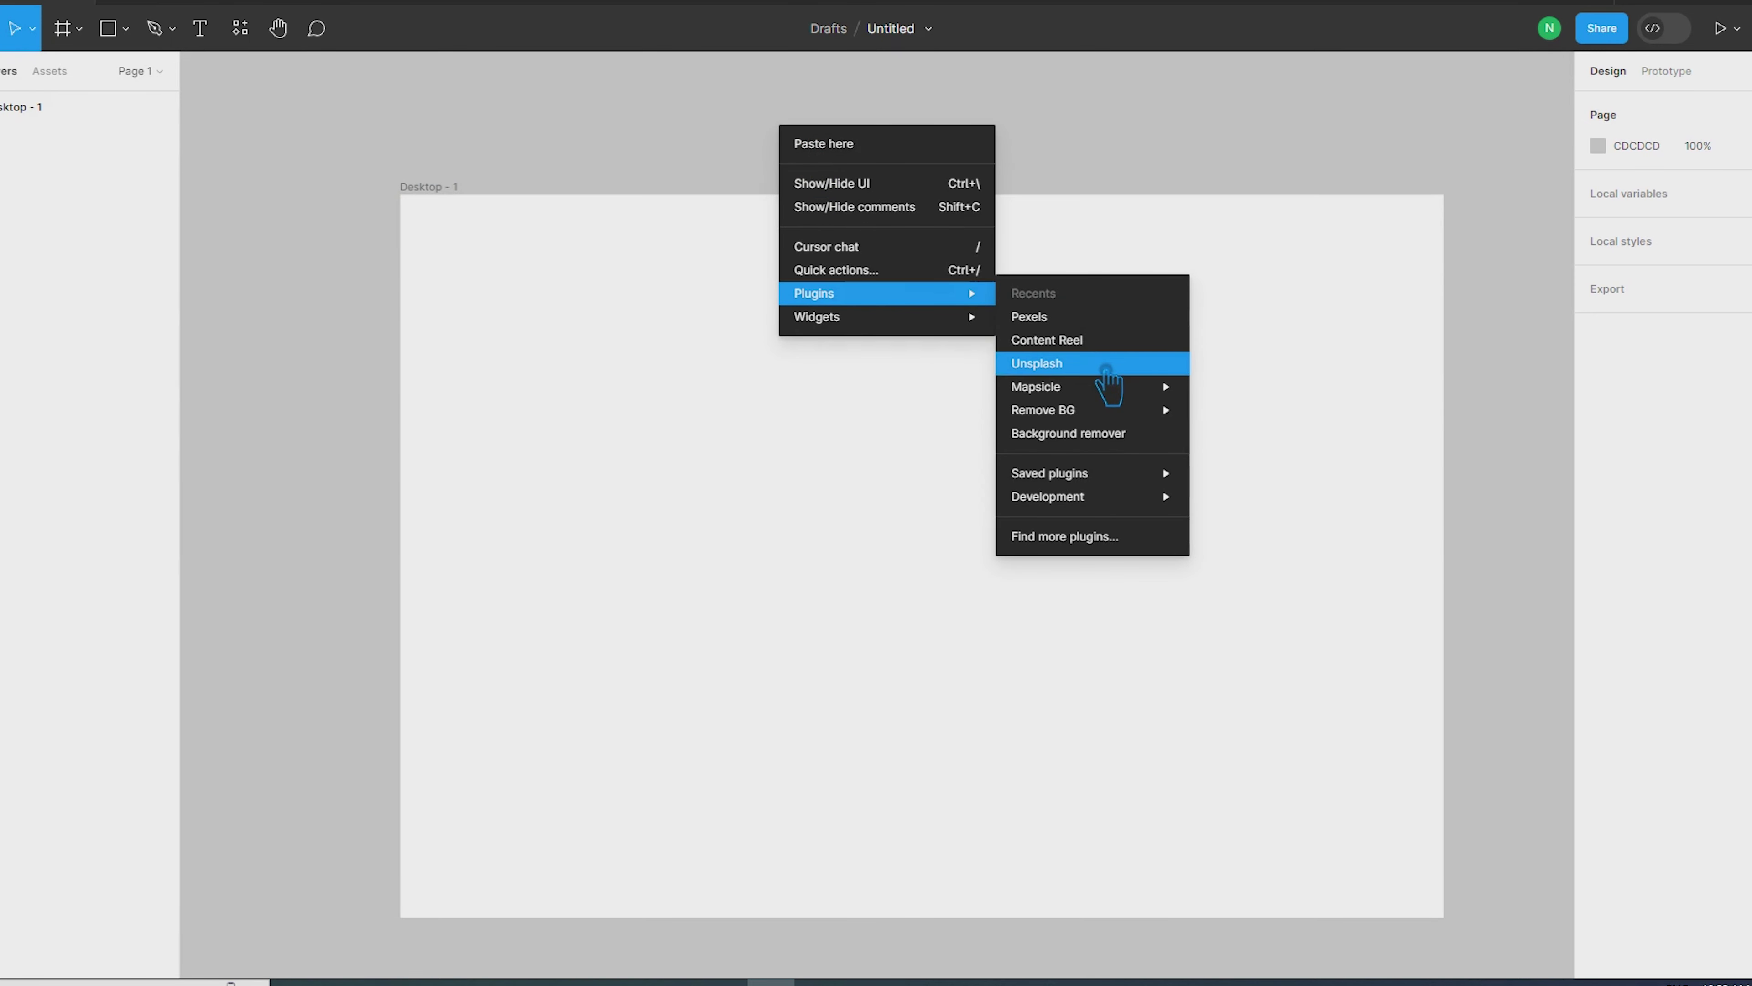
pyautogui.click(1109, 322)
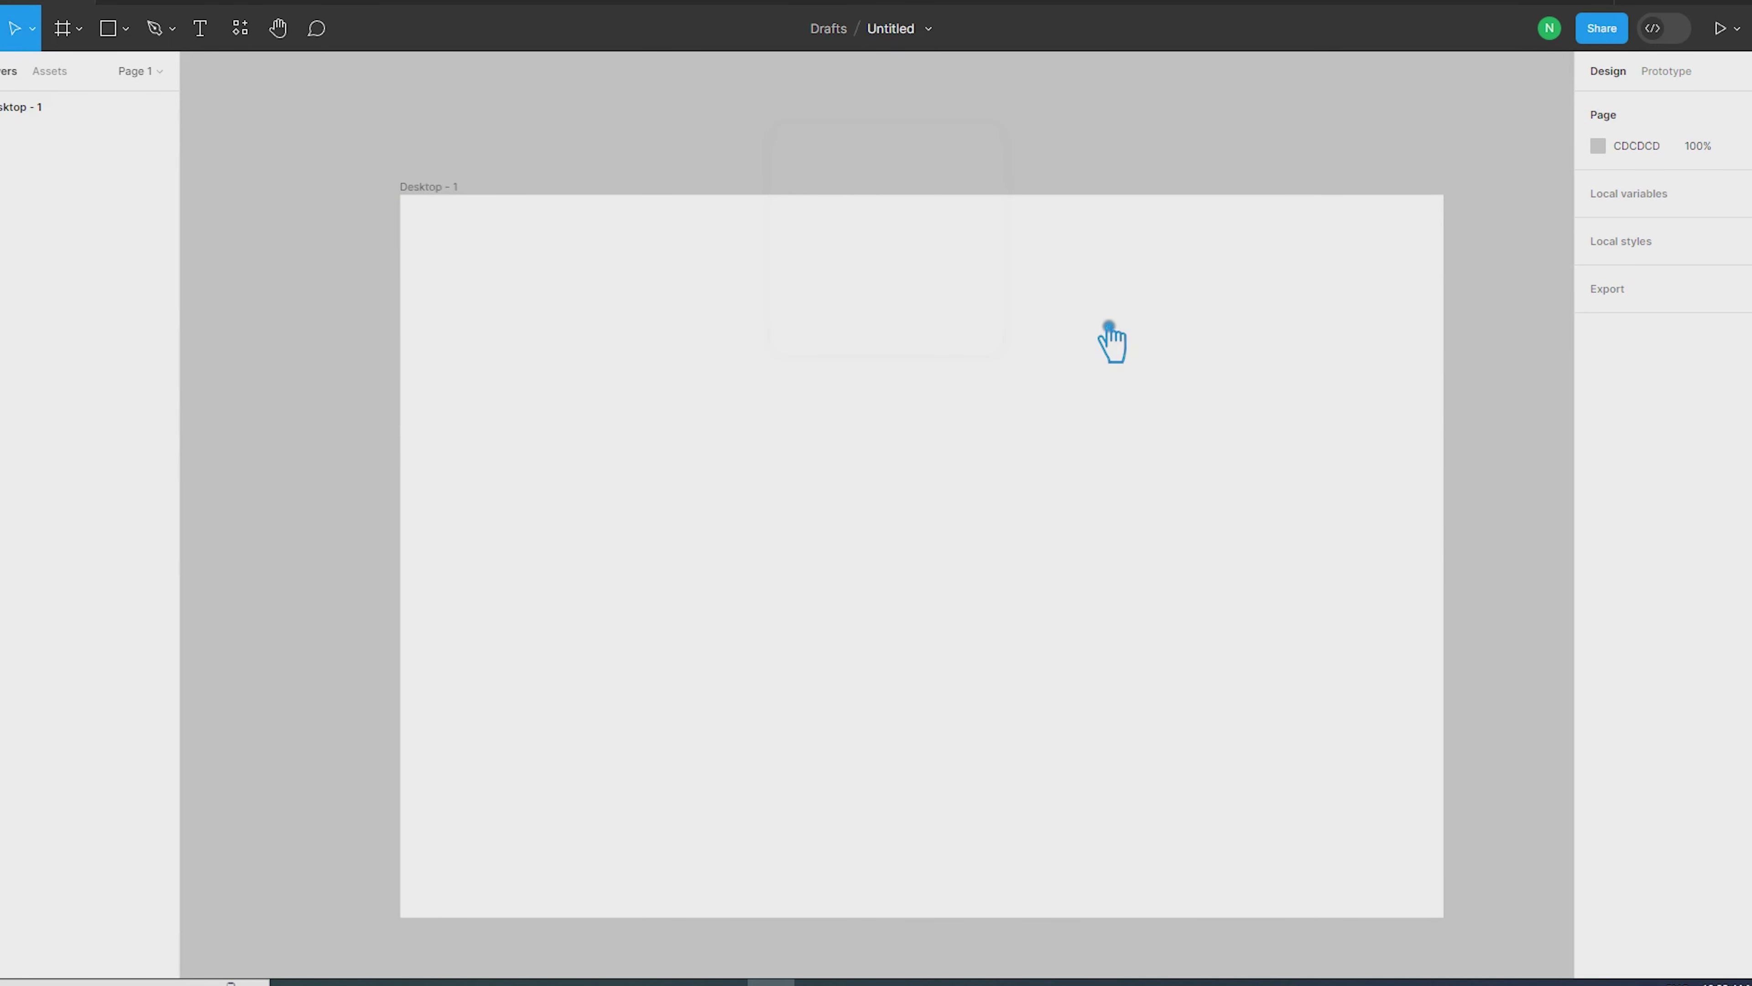
pyautogui.click(354, 197)
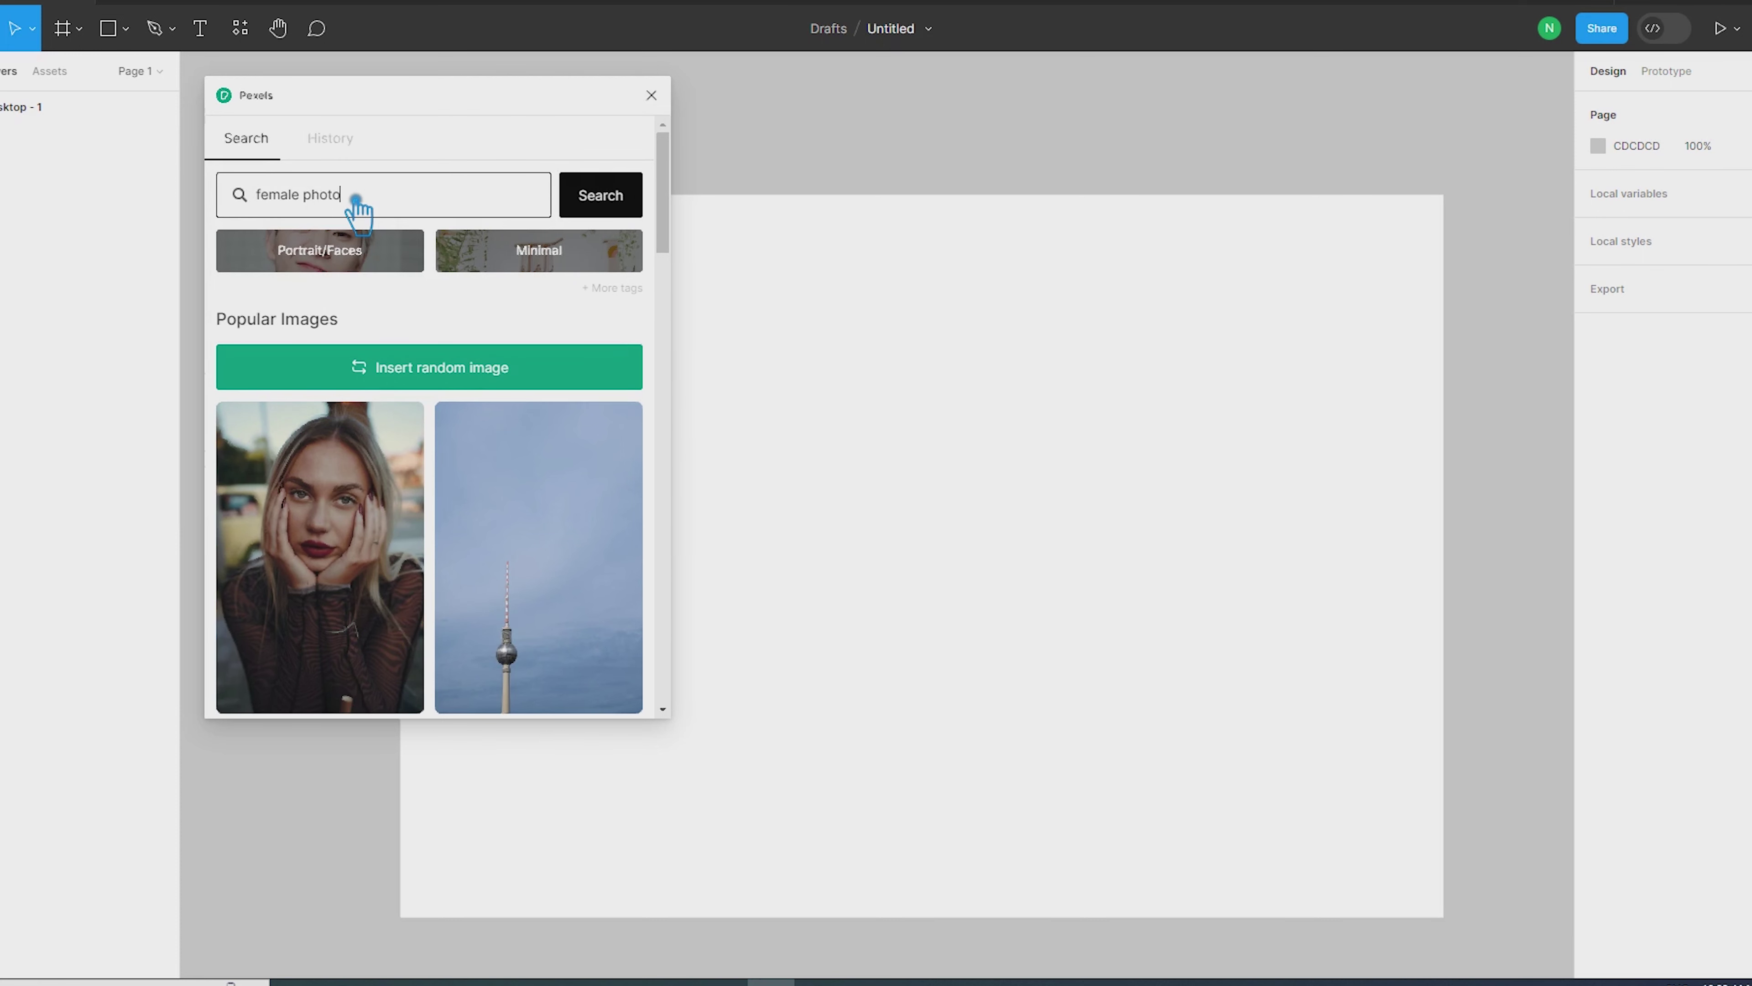
pyautogui.press('Return')
# Step: Browse the female photo results, then select 'female' in the query to replace it
pyautogui.scroll(-5, 595, 563)
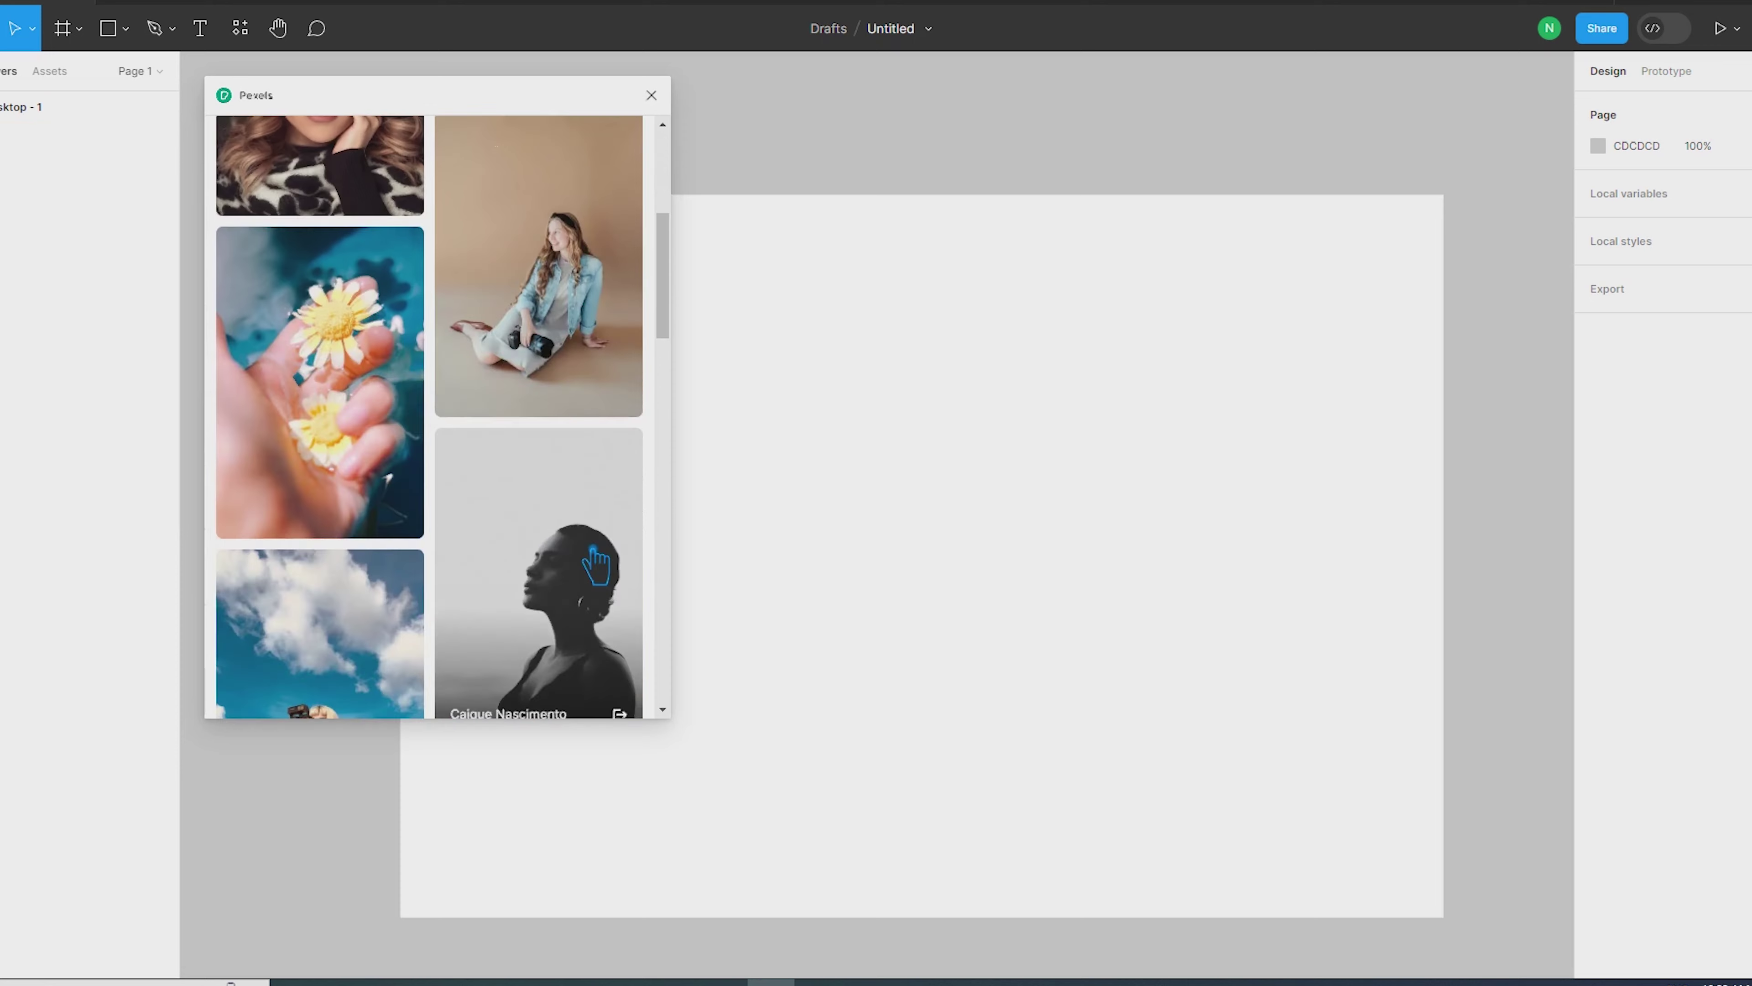
pyautogui.scroll(-5, 594, 563)
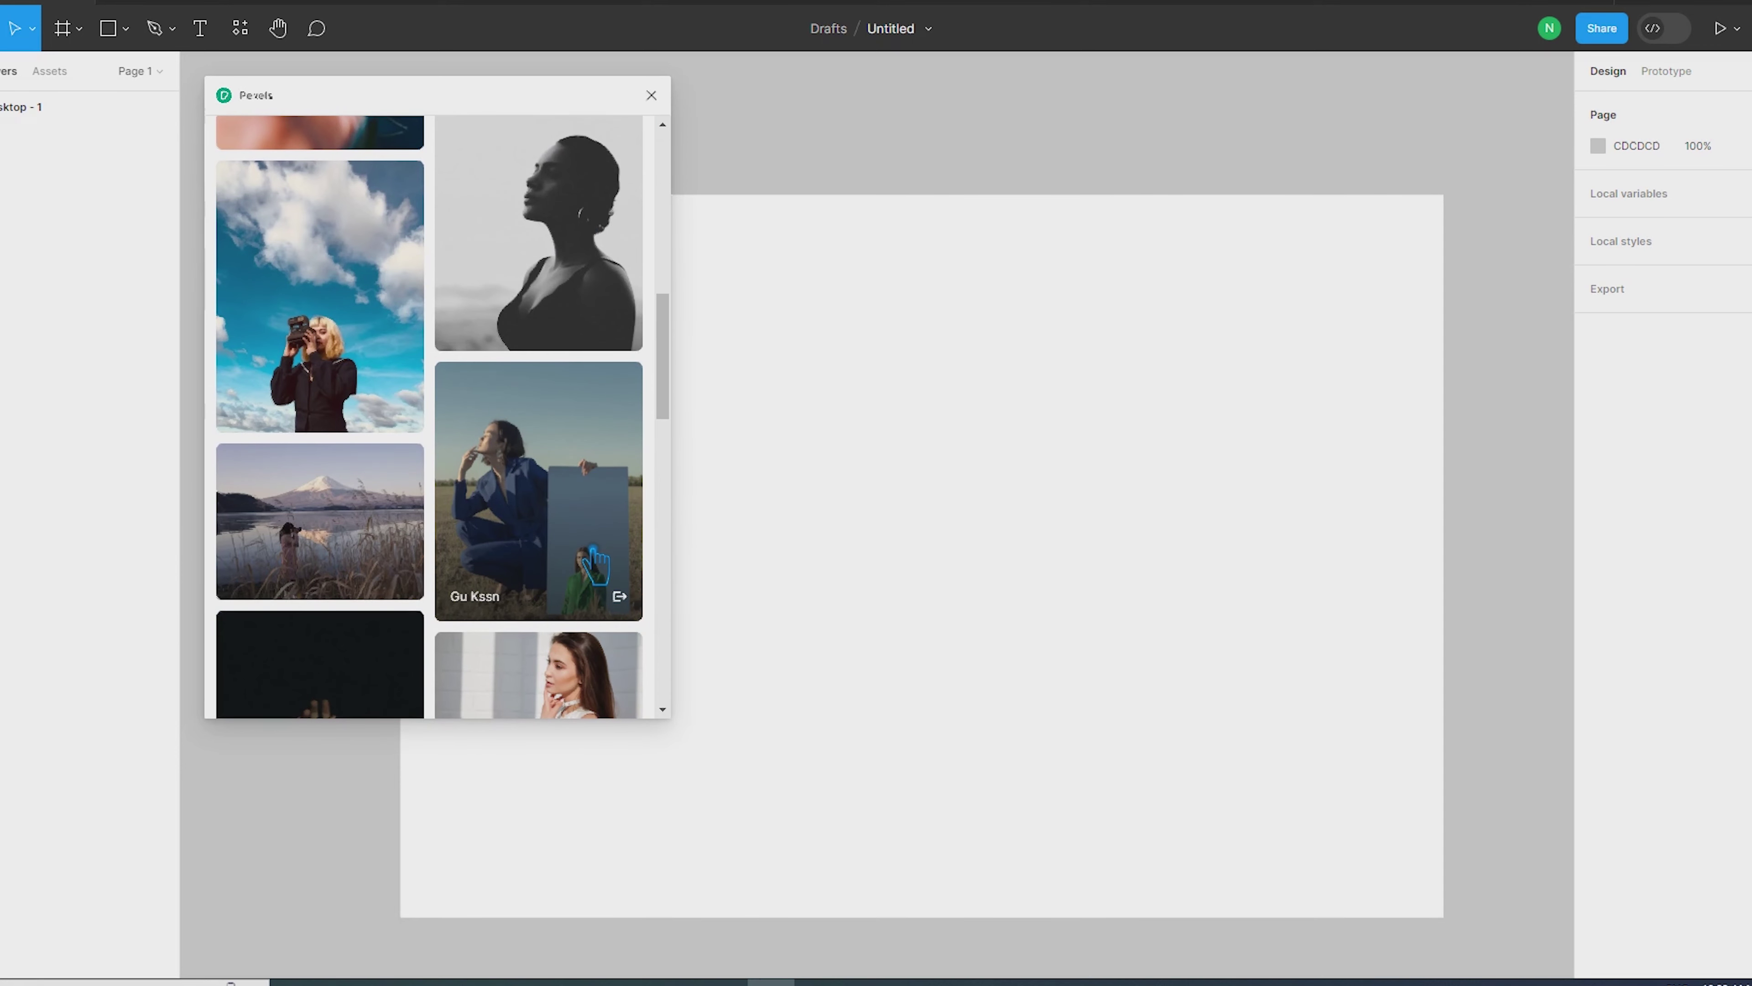
pyautogui.scroll(-5, 594, 563)
pyautogui.scroll(-5, 594, 563)
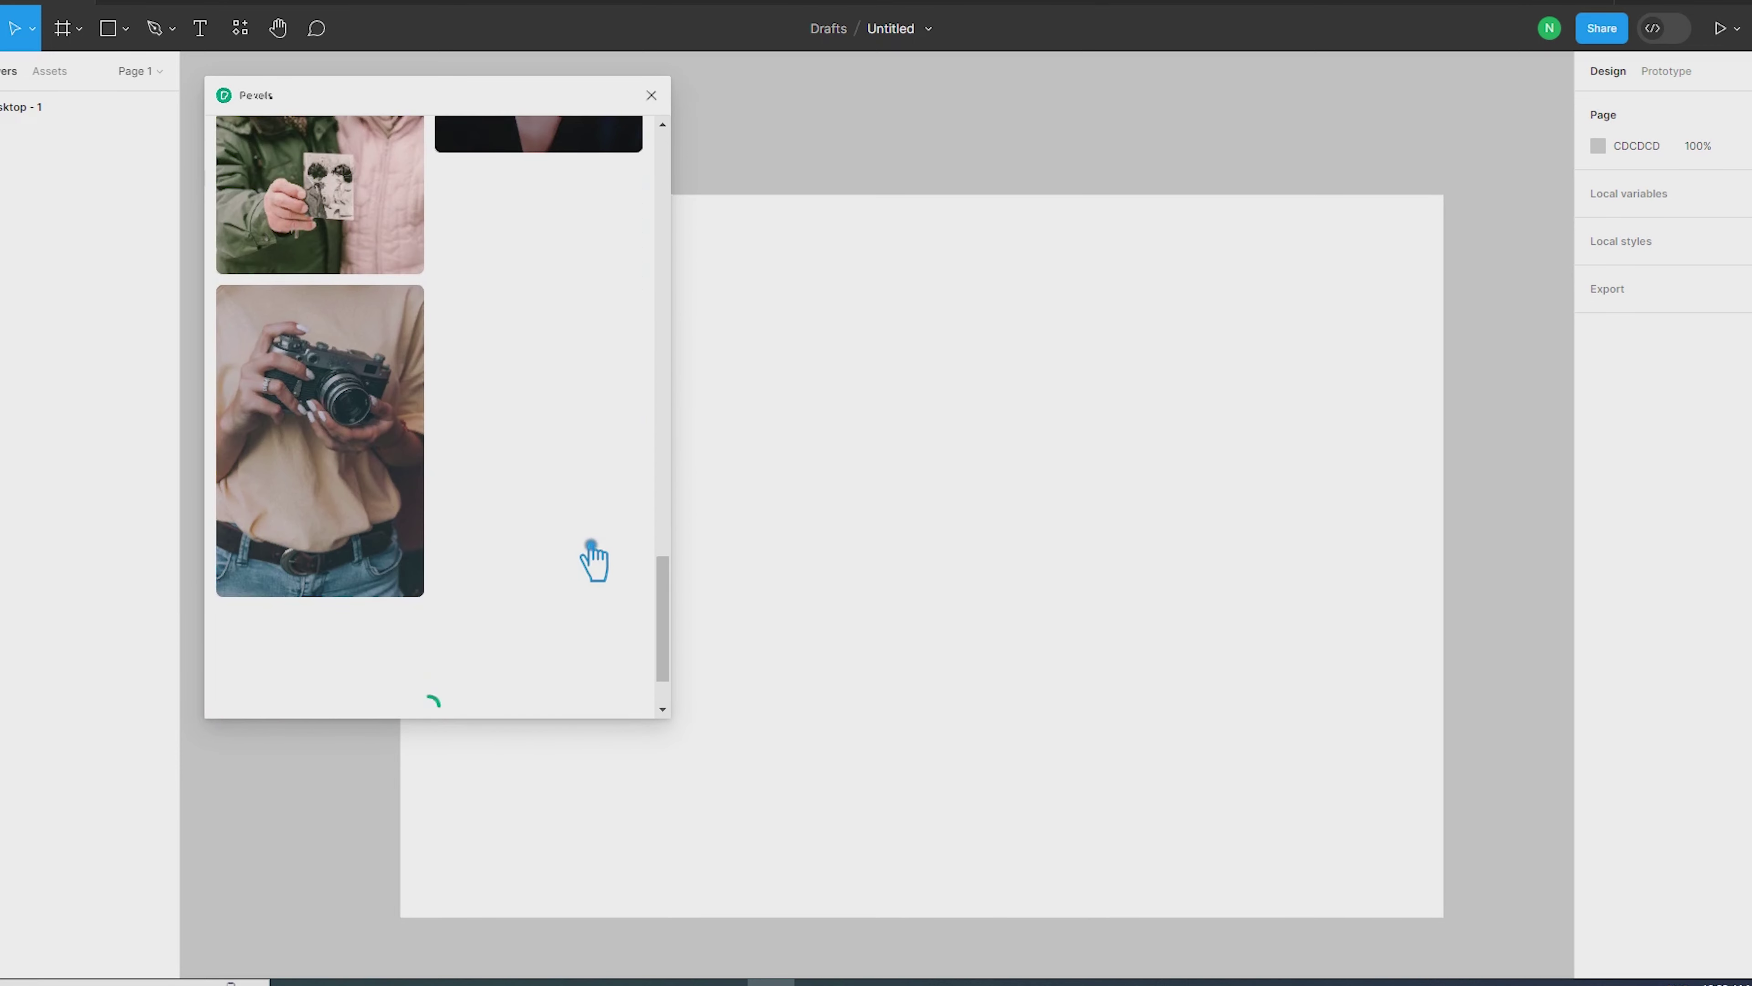
pyautogui.scroll(-5, 594, 563)
pyautogui.scroll(-4, 595, 563)
pyautogui.scroll(-5, 594, 563)
pyautogui.scroll(-5, 595, 562)
pyautogui.scroll(-5, 595, 562)
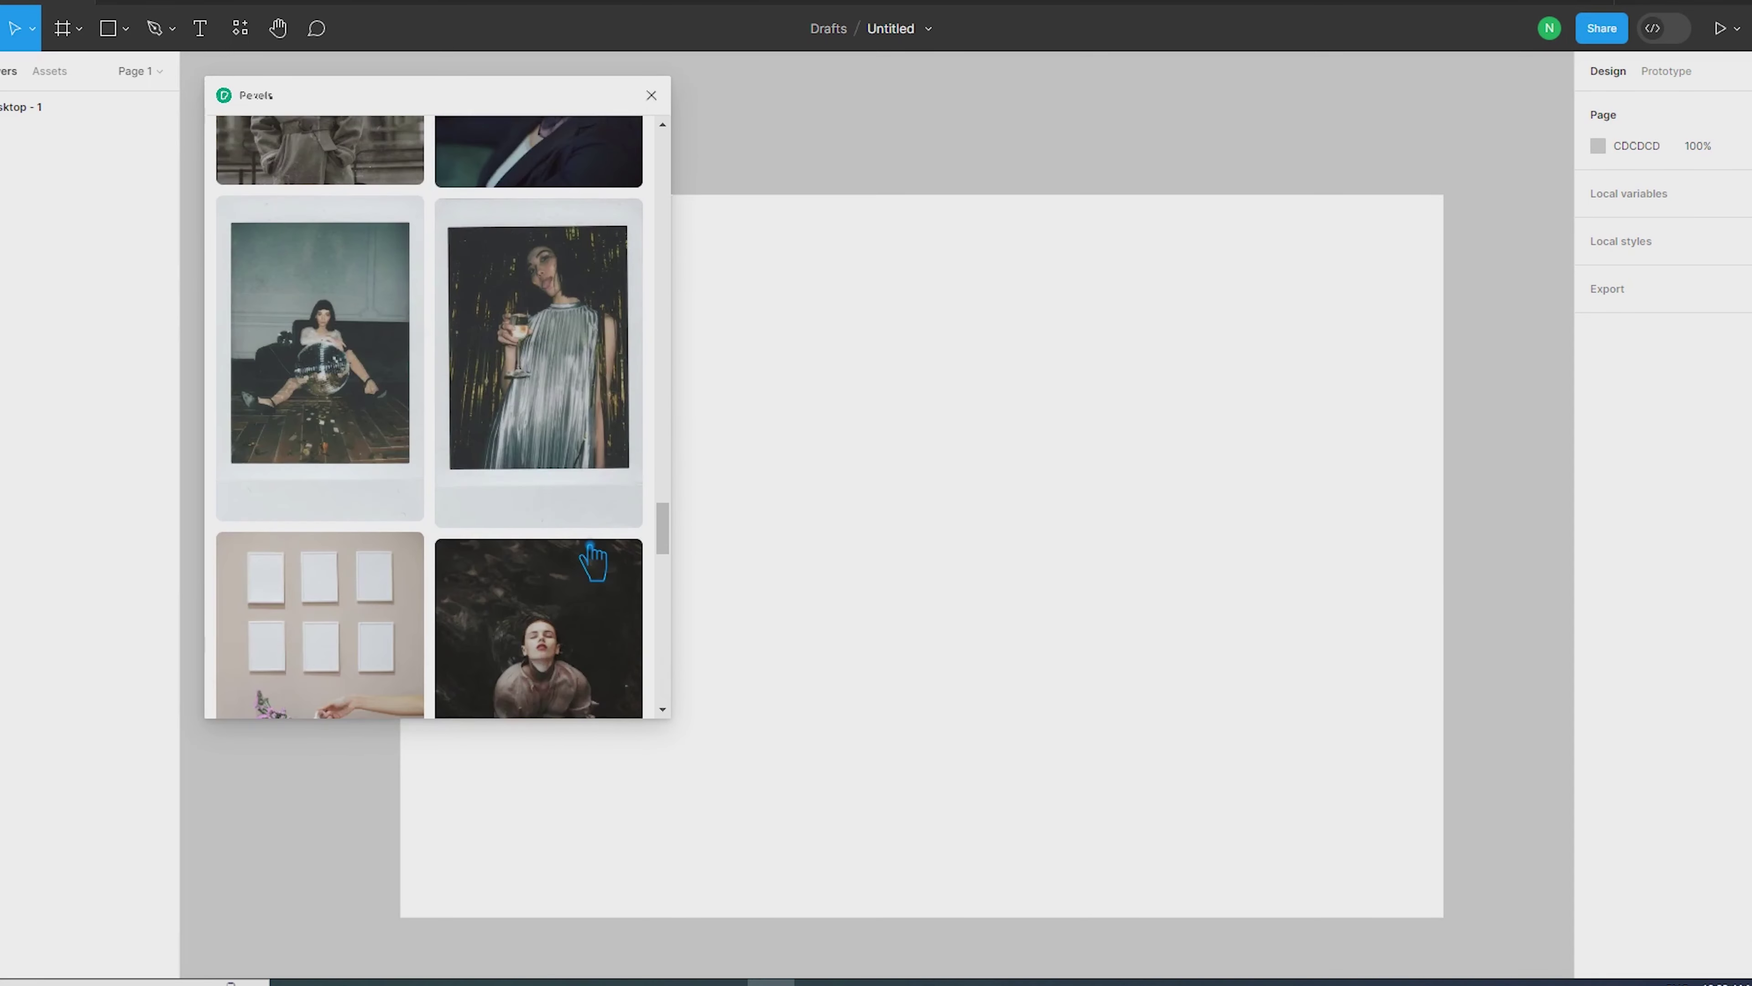
pyautogui.scroll(-5, 594, 563)
pyautogui.scroll(15, 594, 562)
pyautogui.scroll(3, 342, 256)
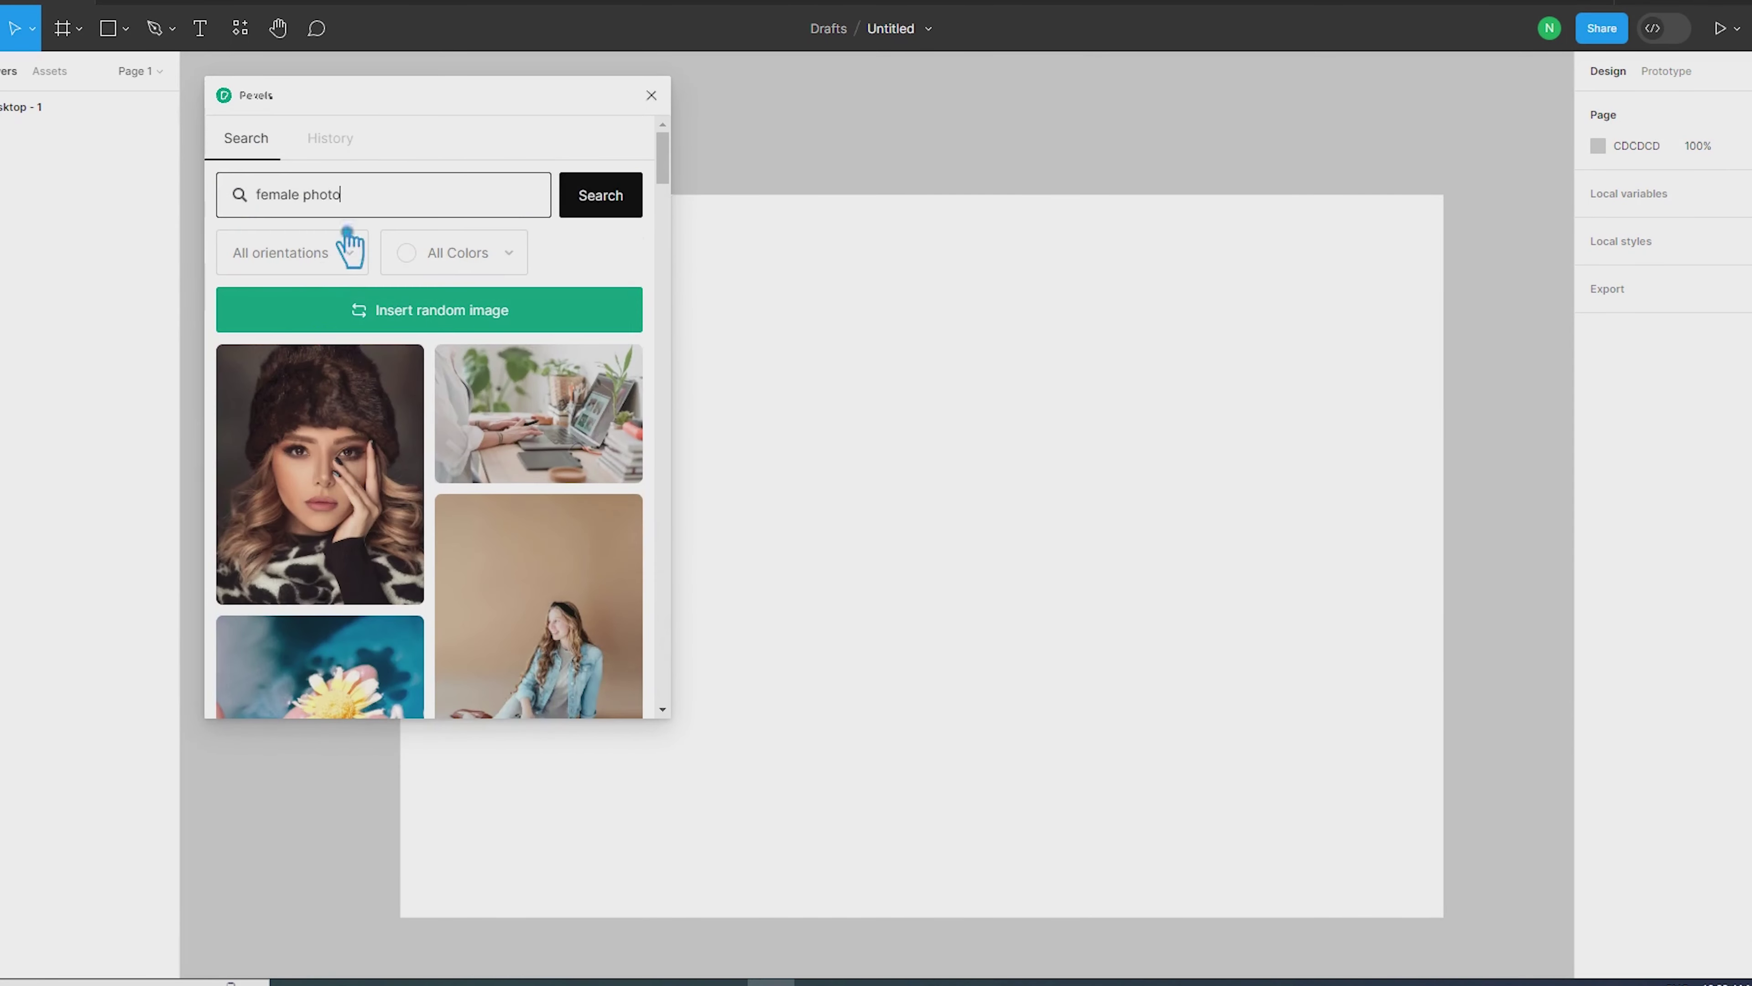
pyautogui.doubleClick(249, 194)
# Step: Change the Pexels search to 'official photo' and glance through the results
pyautogui.write('e')
pyautogui.press('Return')
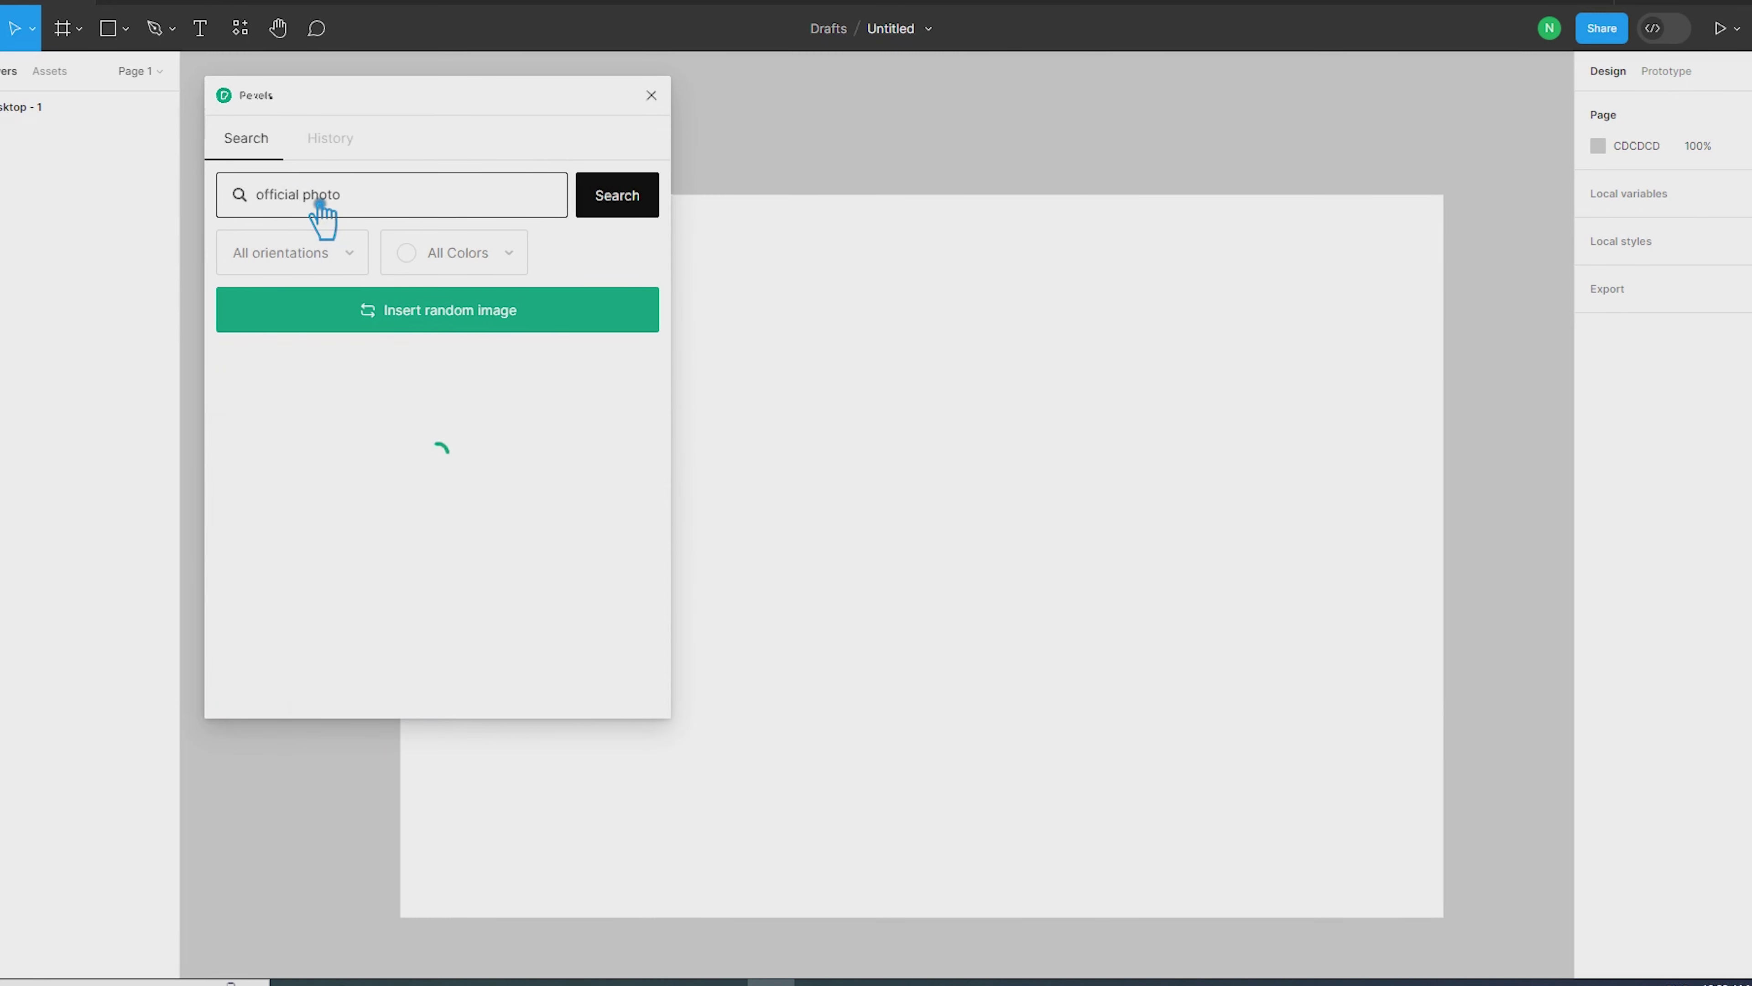
pyautogui.scroll(-10, 411, 524)
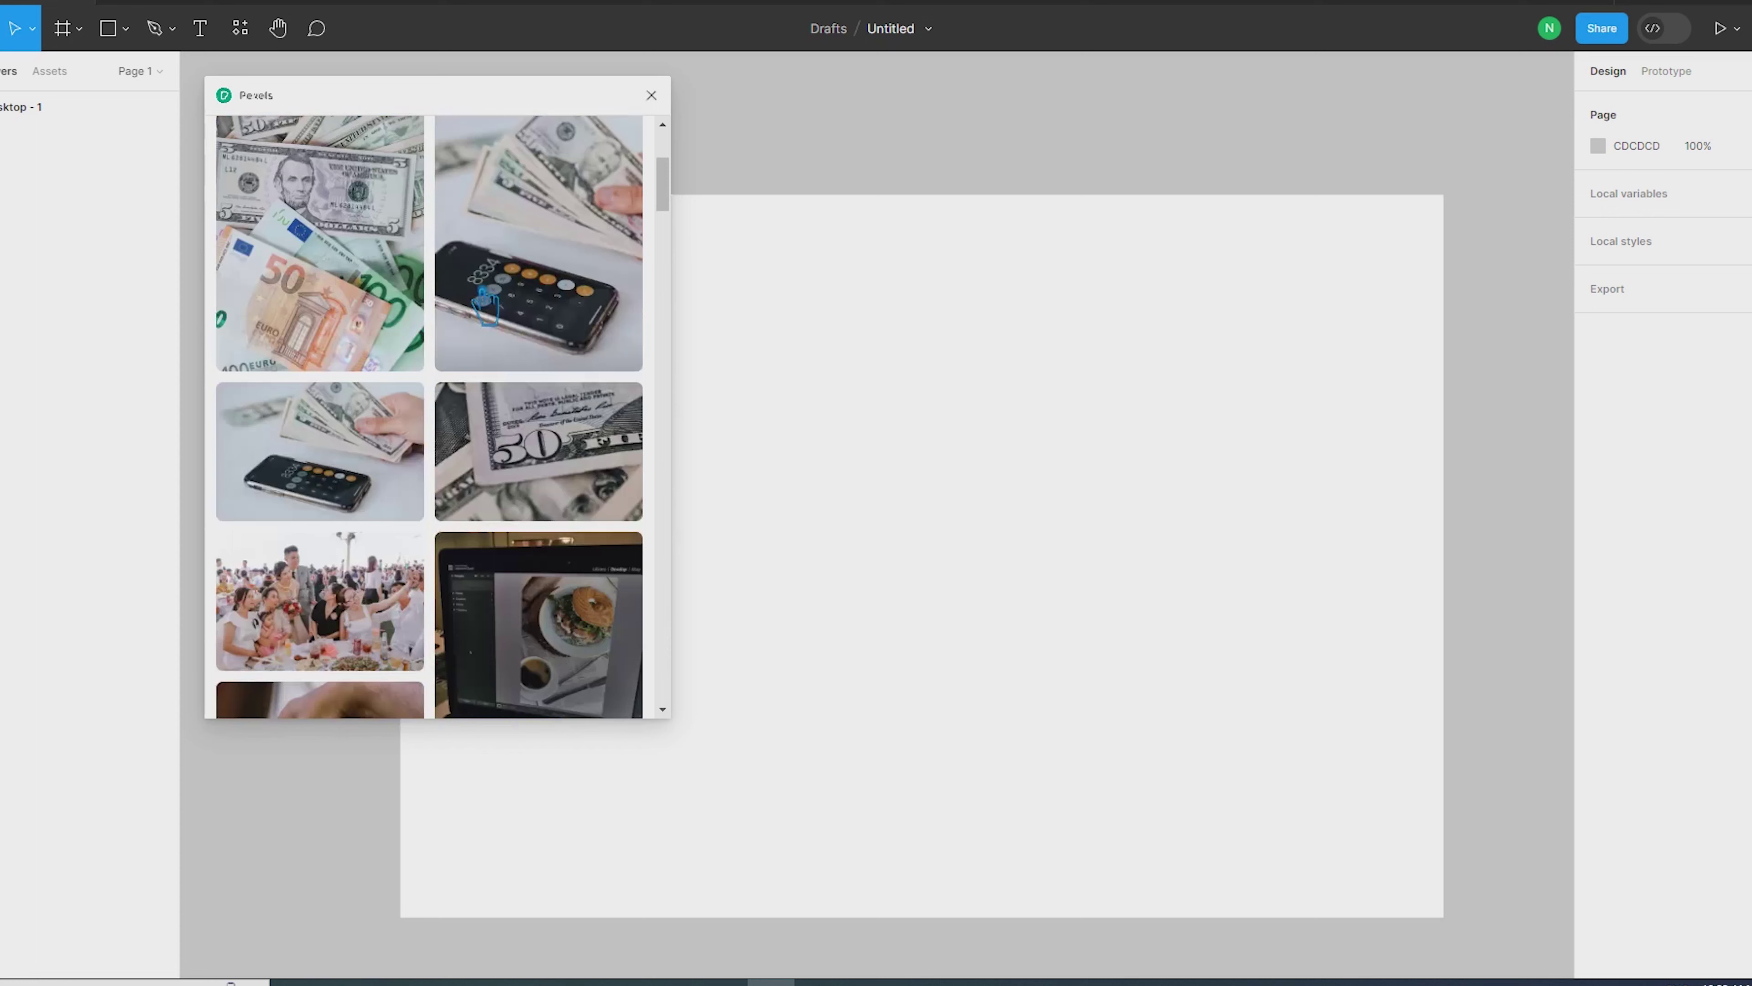
pyautogui.scroll(3, 358, 197)
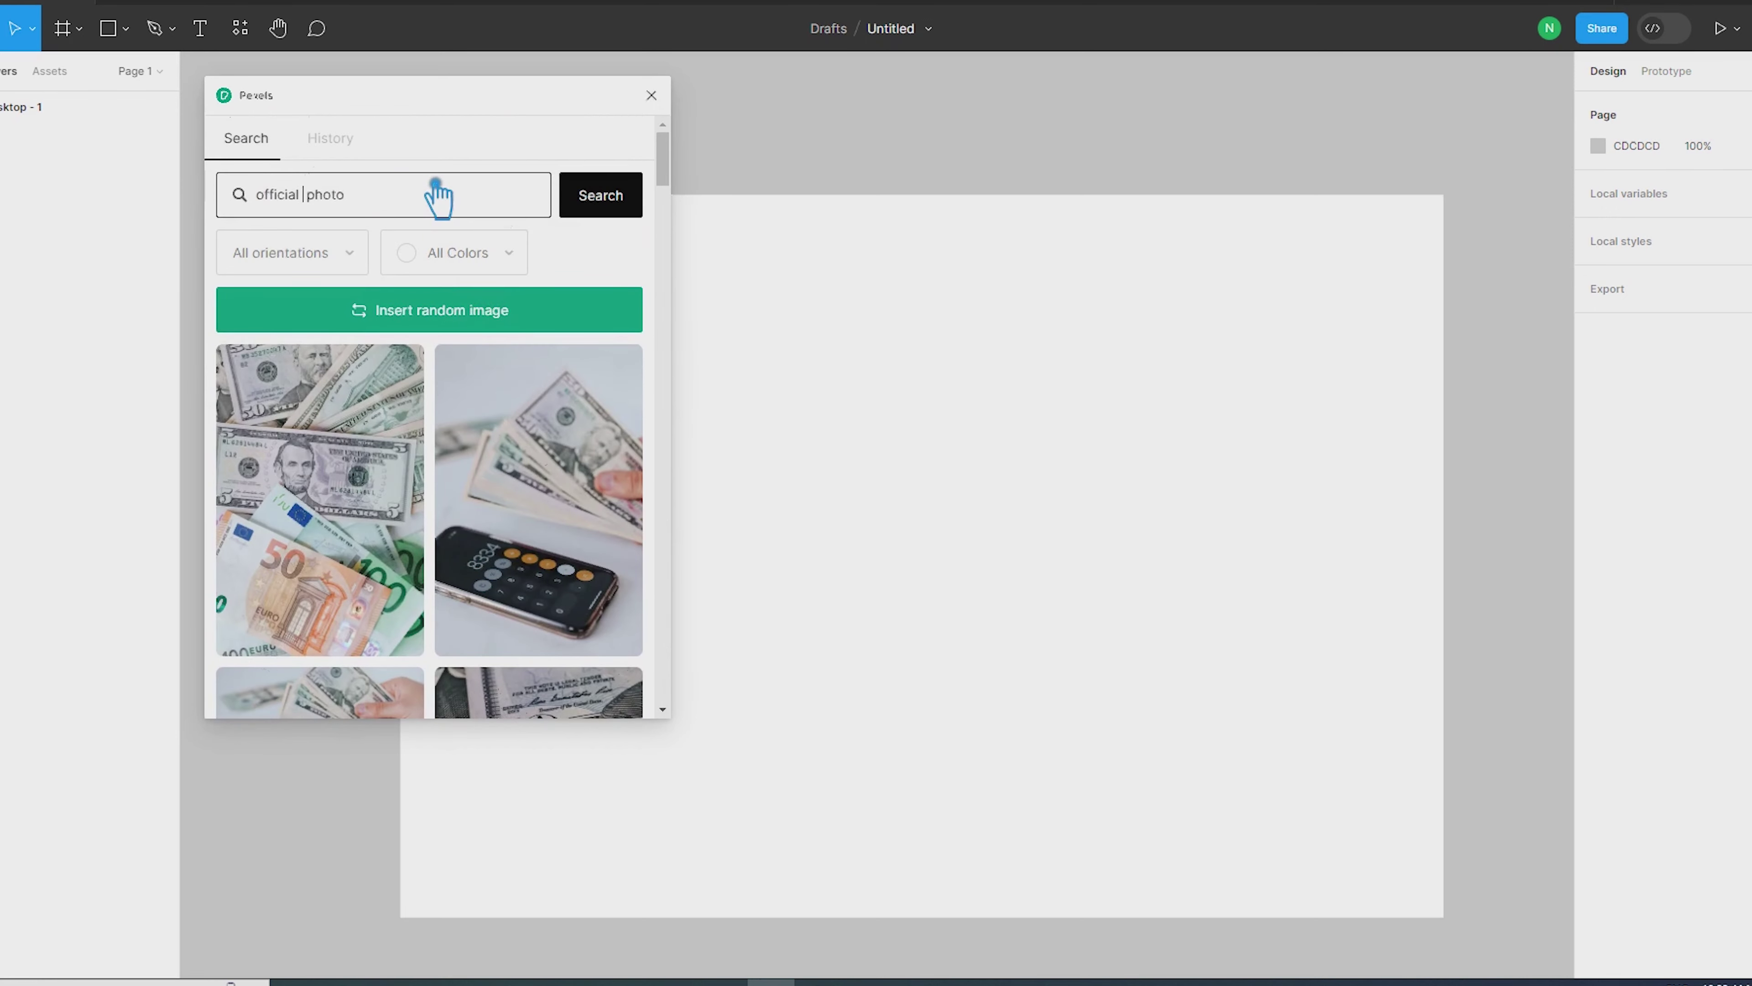
# Step: Search Pexels for 'official light photo' and scroll through the results
pyautogui.press('Return')
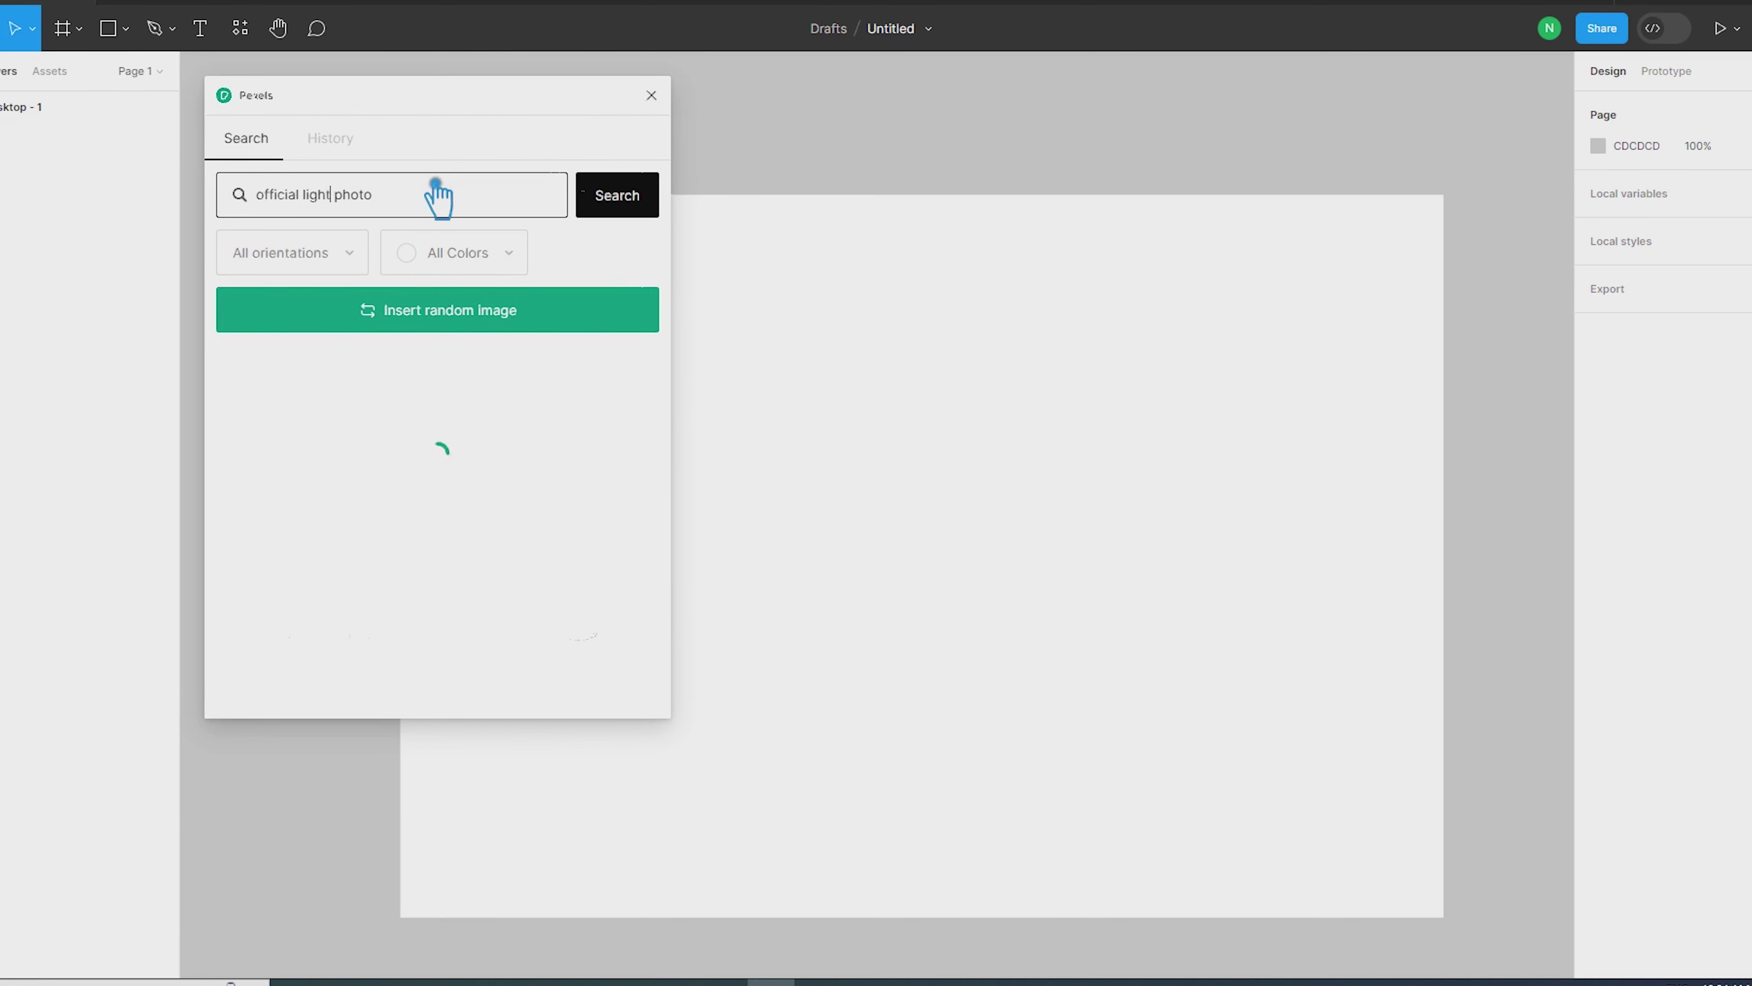
pyautogui.scroll(-5, 448, 414)
pyautogui.scroll(-5, 456, 414)
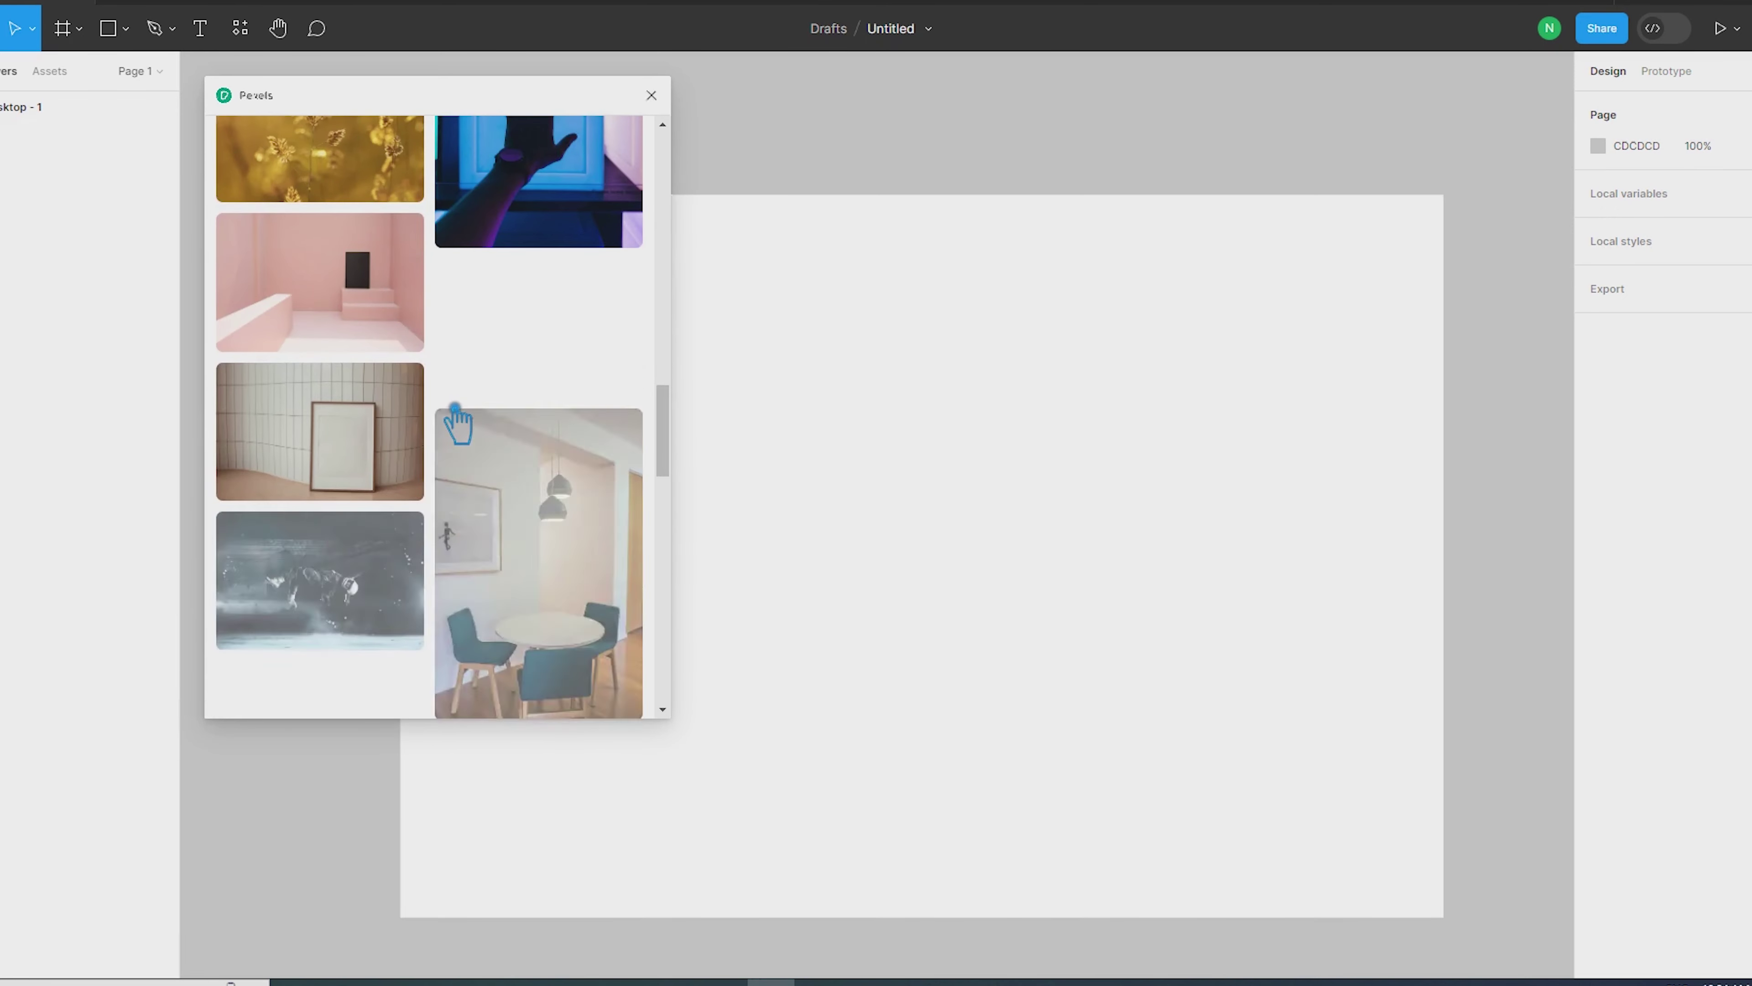
pyautogui.scroll(-5, 456, 414)
pyautogui.scroll(-3, 455, 414)
pyautogui.scroll(-1, 455, 415)
pyautogui.scroll(-5, 455, 414)
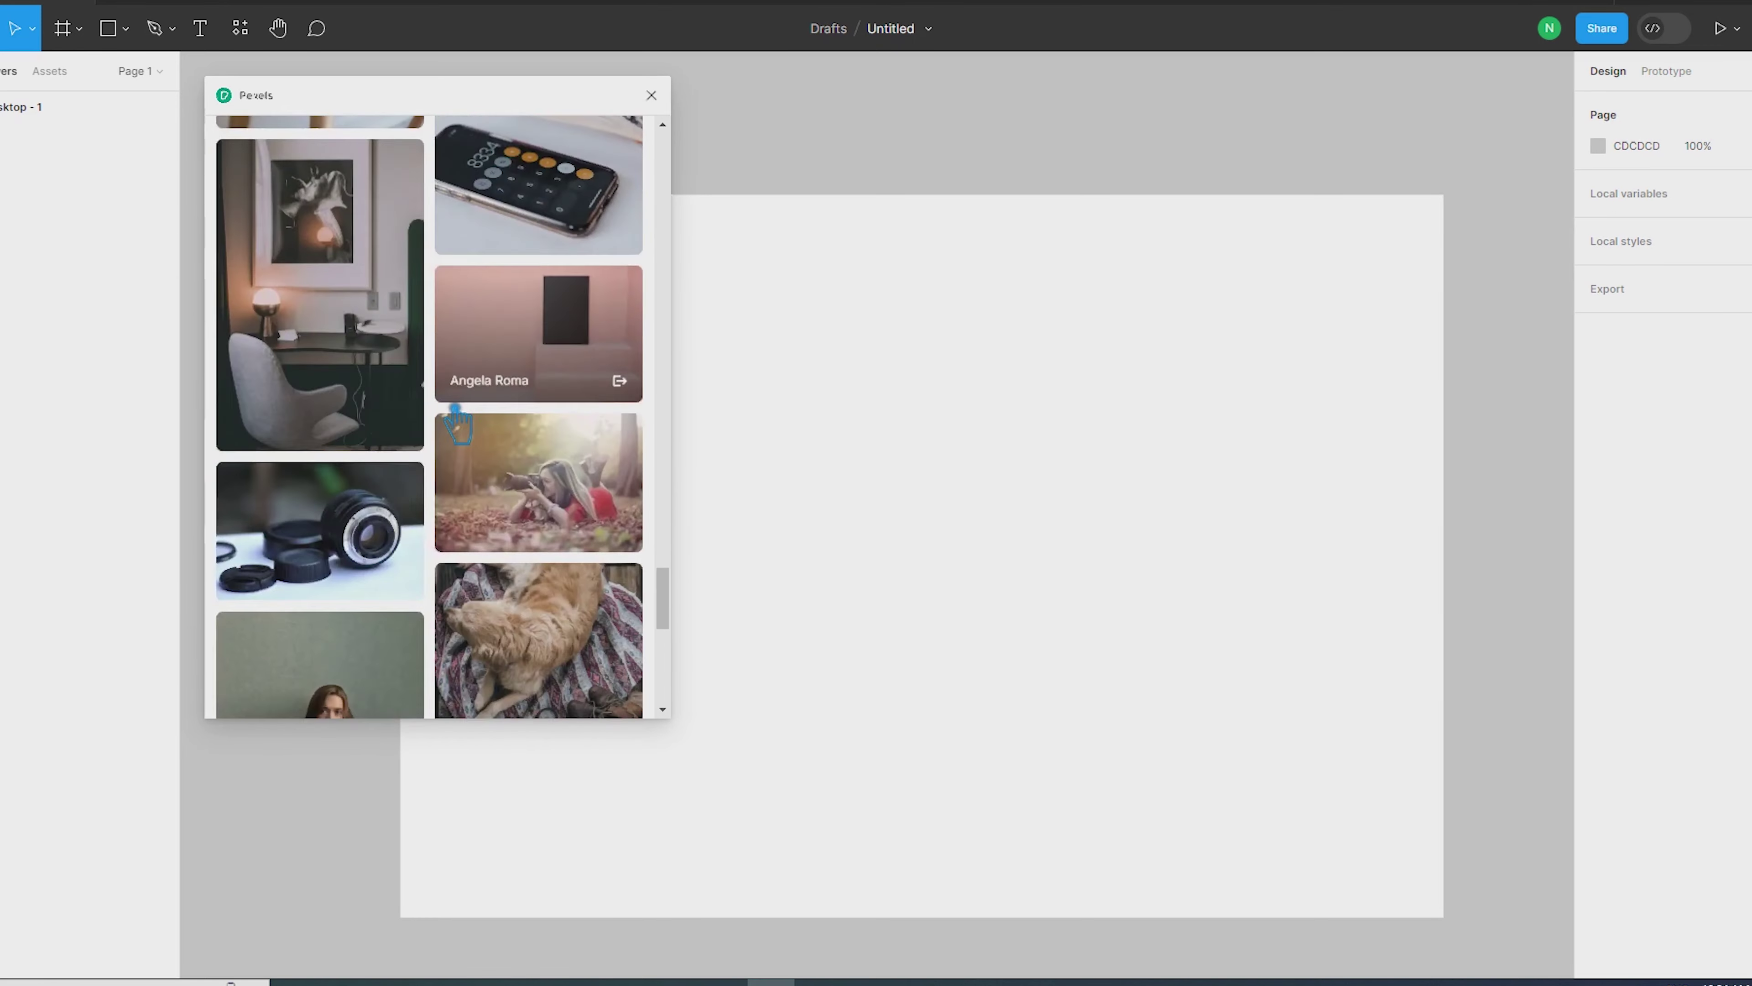
pyautogui.scroll(-5, 457, 424)
pyautogui.scroll(-3, 457, 425)
pyautogui.scroll(-5, 458, 424)
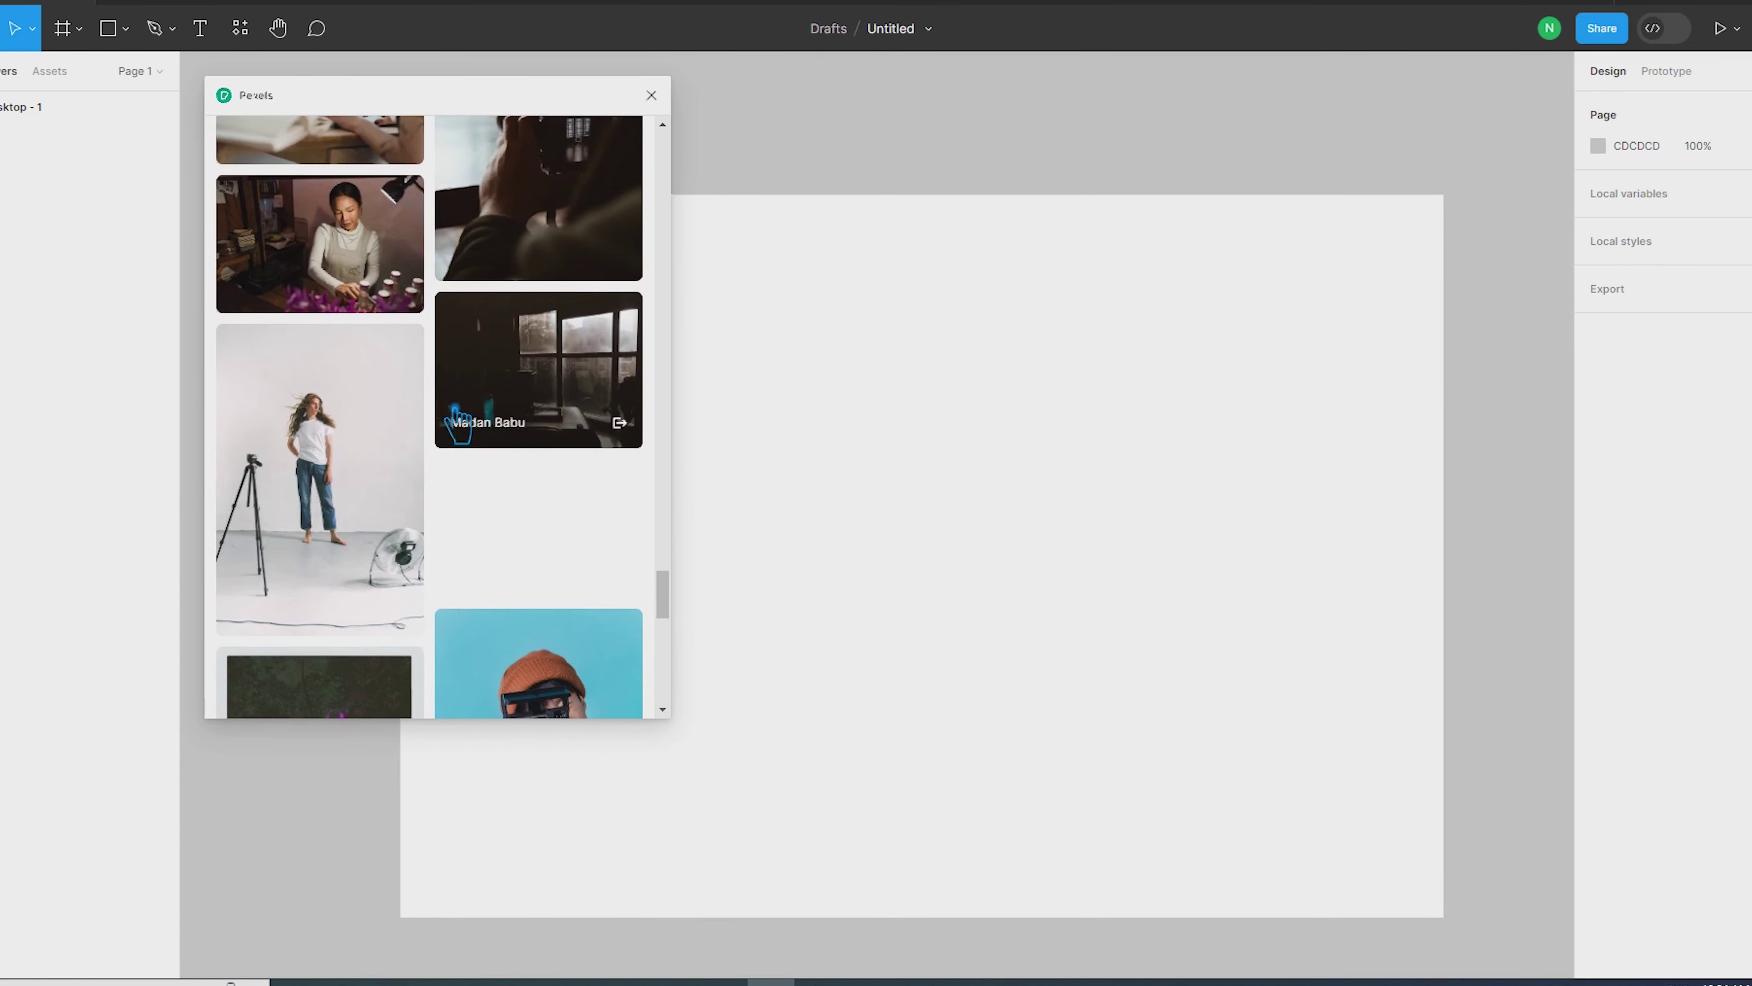
pyautogui.scroll(-3, 457, 425)
pyautogui.scroll(-5, 457, 425)
pyautogui.scroll(-1, 445, 428)
pyautogui.scroll(-6, 439, 432)
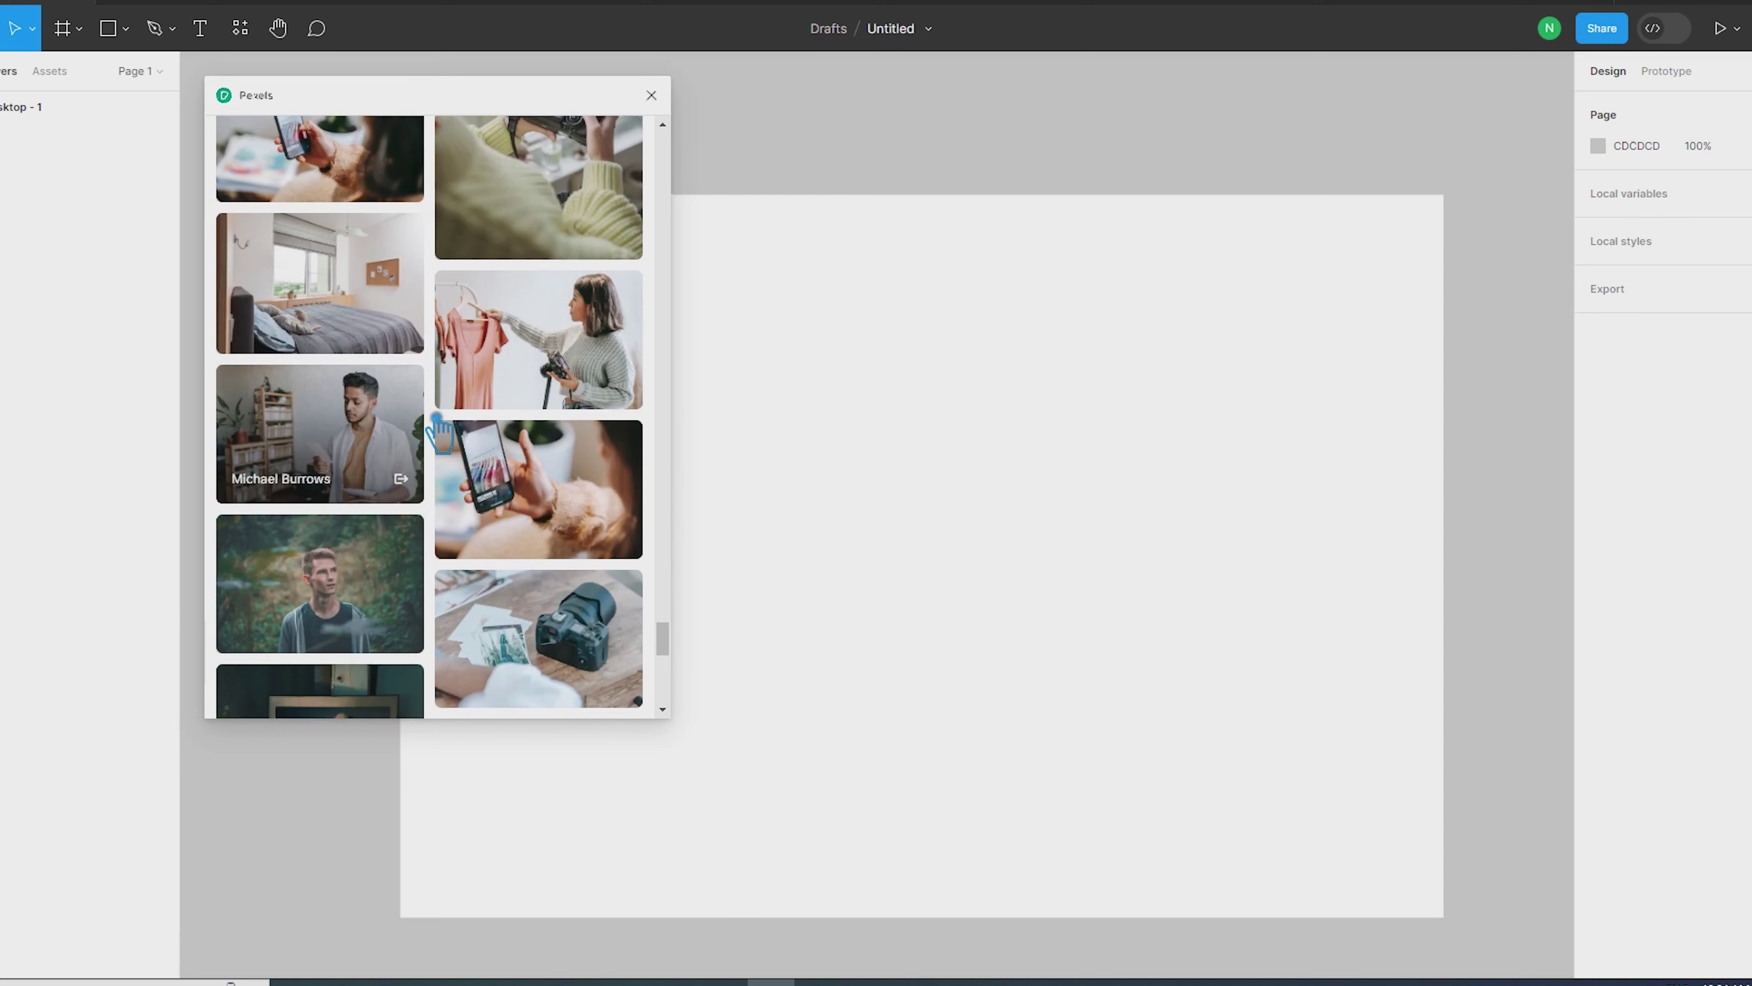
pyautogui.scroll(-5, 434, 418)
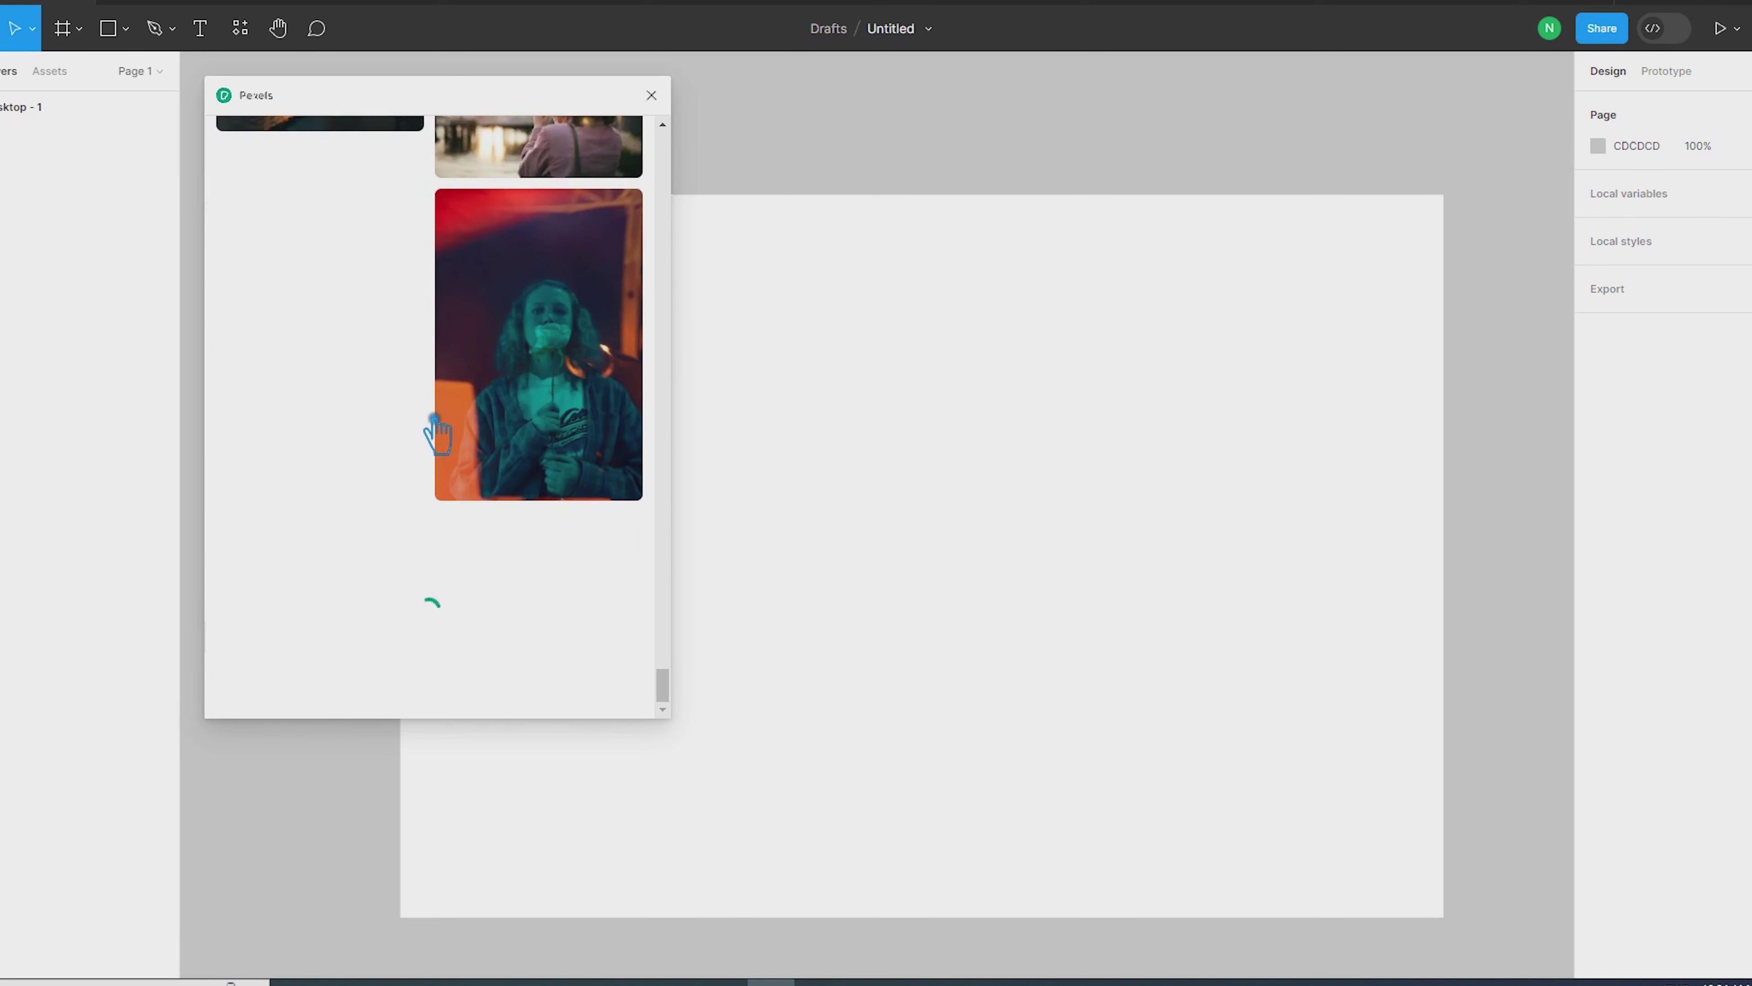
pyautogui.scroll(-3, 438, 414)
pyautogui.scroll(3, 442, 400)
pyautogui.moveTo(666, 567); pyautogui.dragTo(719, 176)
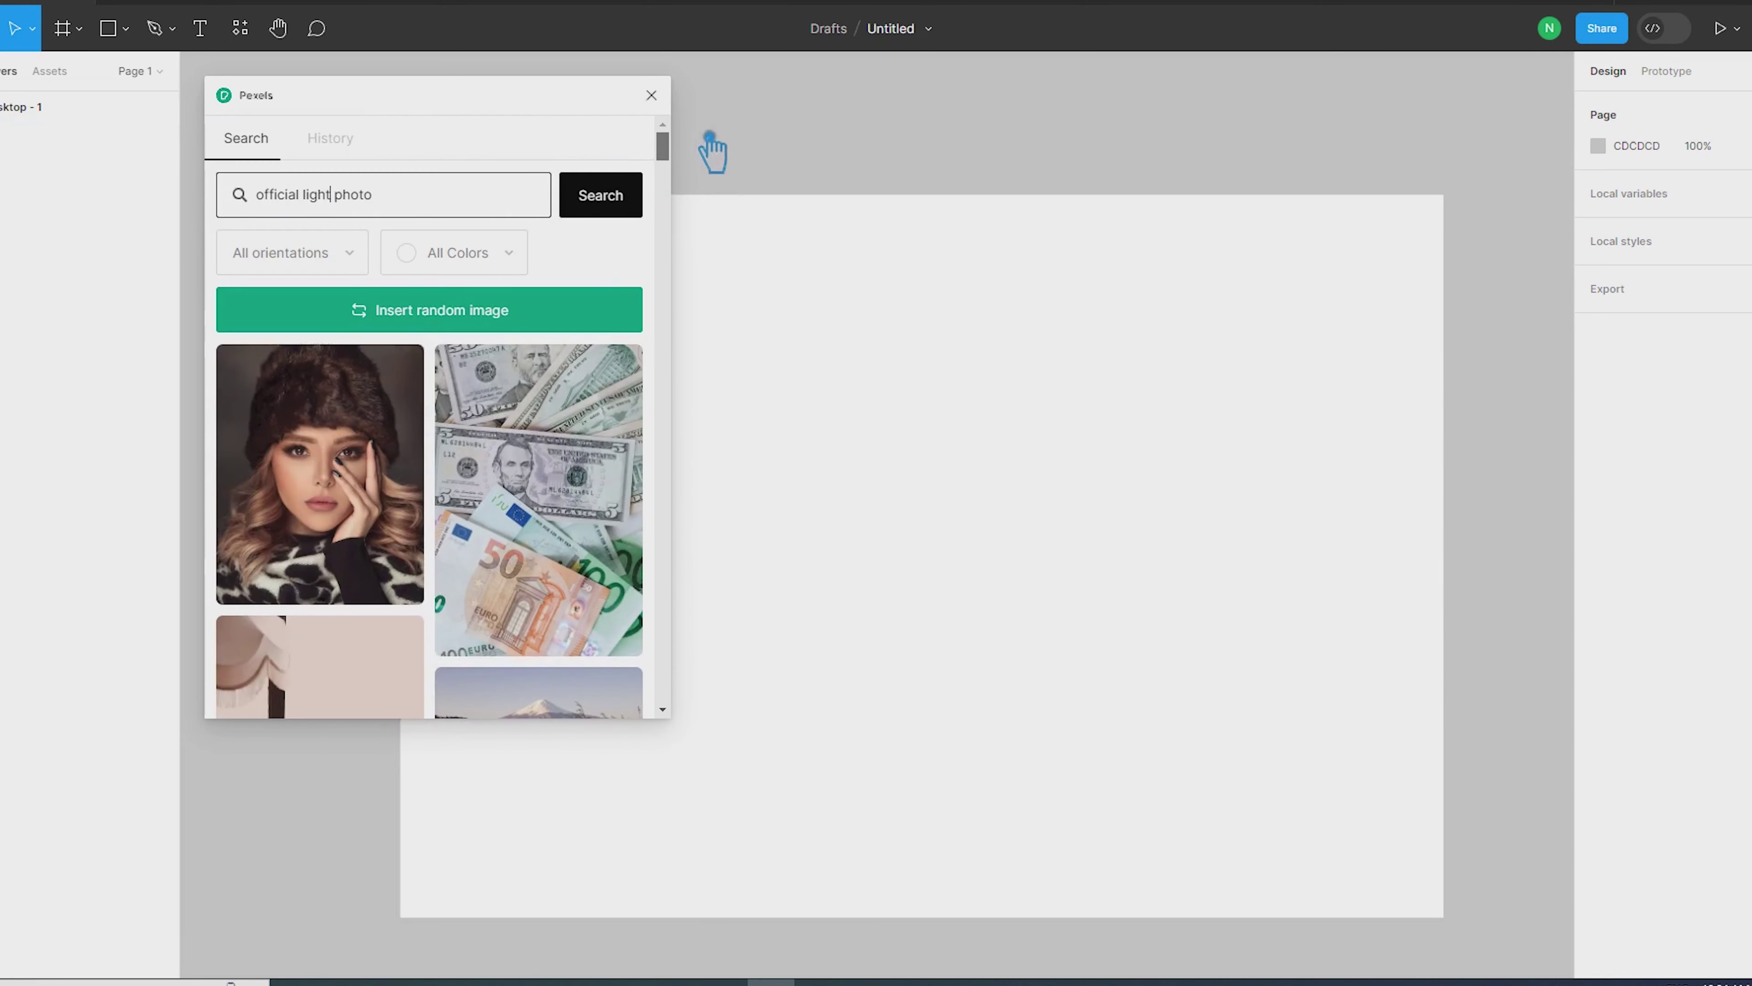
# Step: Replace the Pexels query with a doctor photo search and skim the results
pyautogui.moveTo(410, 201); pyautogui.dragTo(140, 204)
pyautogui.write('doo')
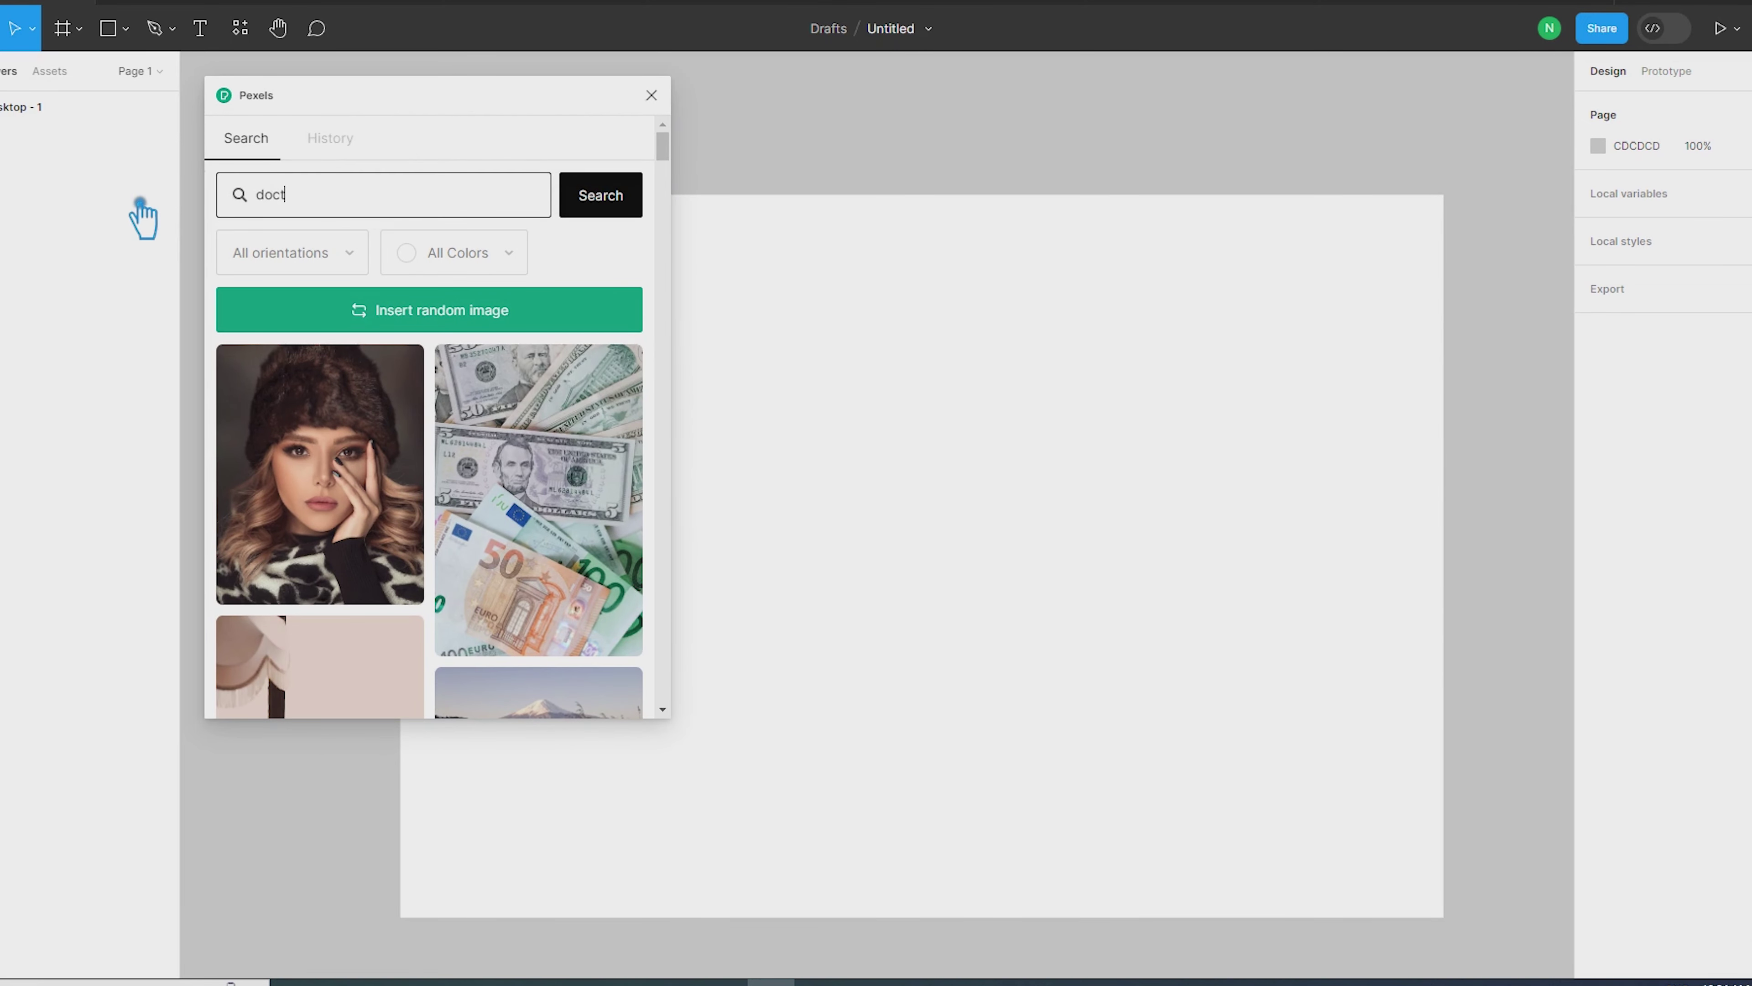
pyautogui.press('Return')
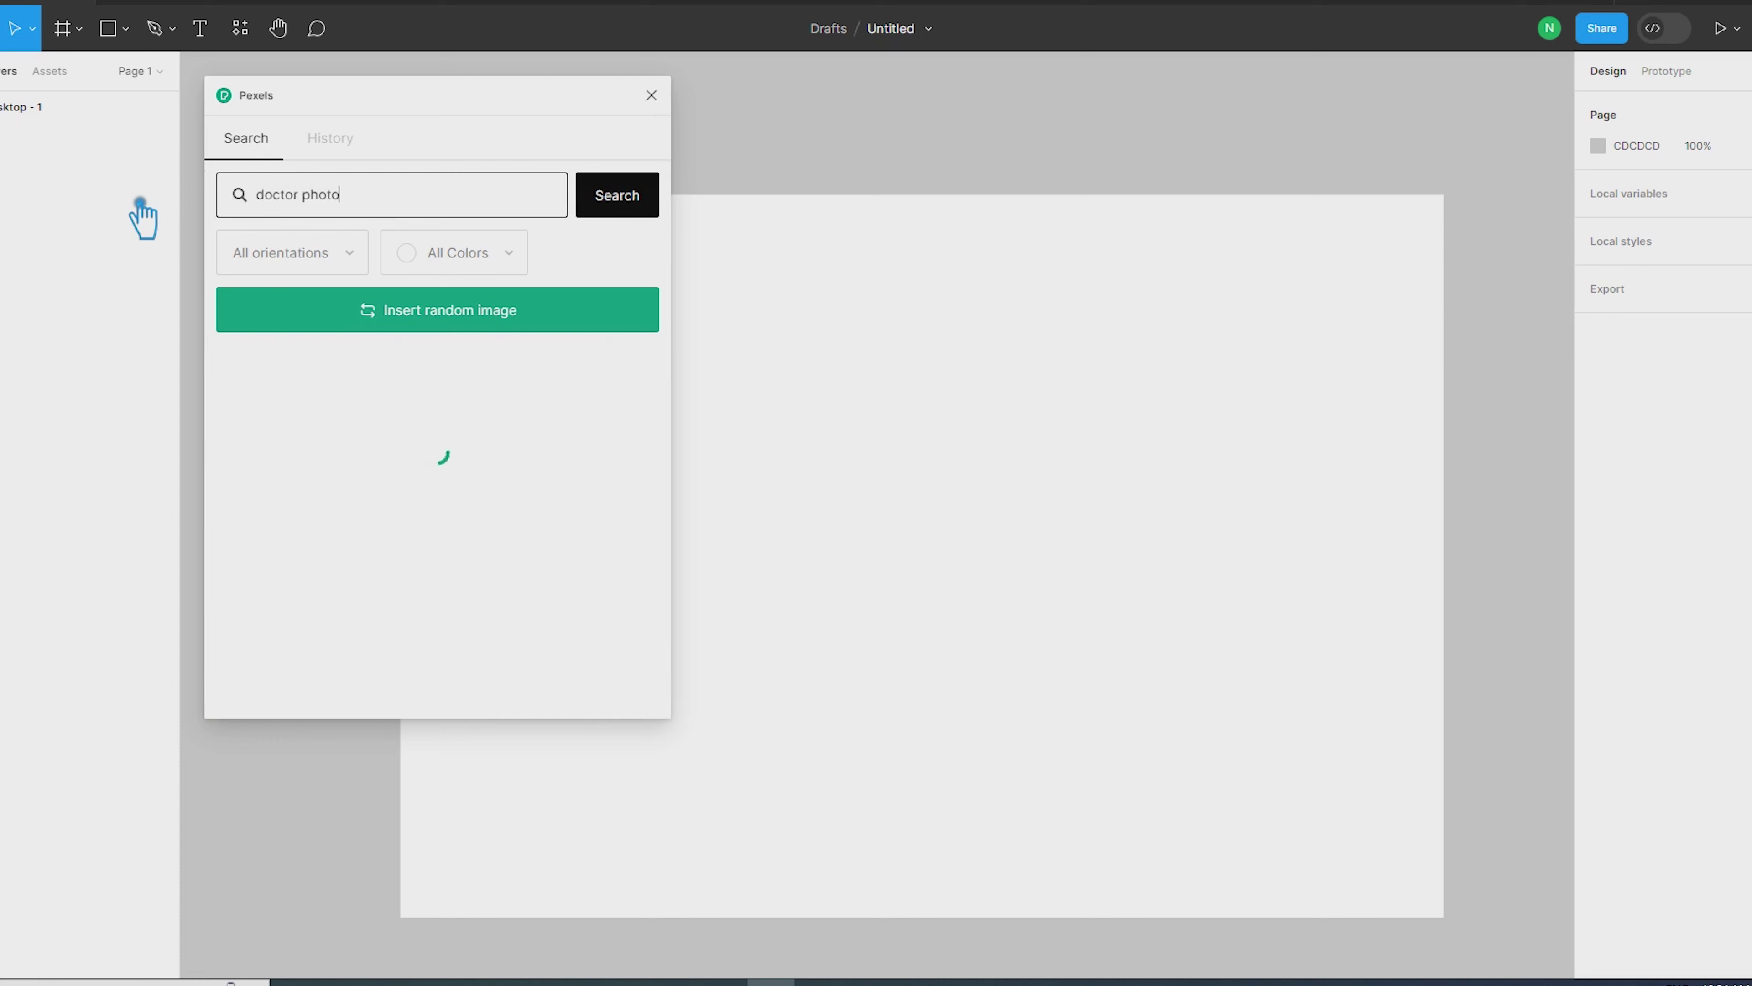
pyautogui.scroll(-5, 581, 421)
pyautogui.scroll(-5, 582, 422)
pyautogui.scroll(-5, 581, 421)
pyautogui.scroll(15, 586, 422)
pyautogui.scroll(5, 500, 703)
# Step: Narrow the Pexels search to just 'doctor' and browse the results
pyautogui.moveTo(301, 195); pyautogui.dragTo(424, 199)
pyautogui.press('Return')
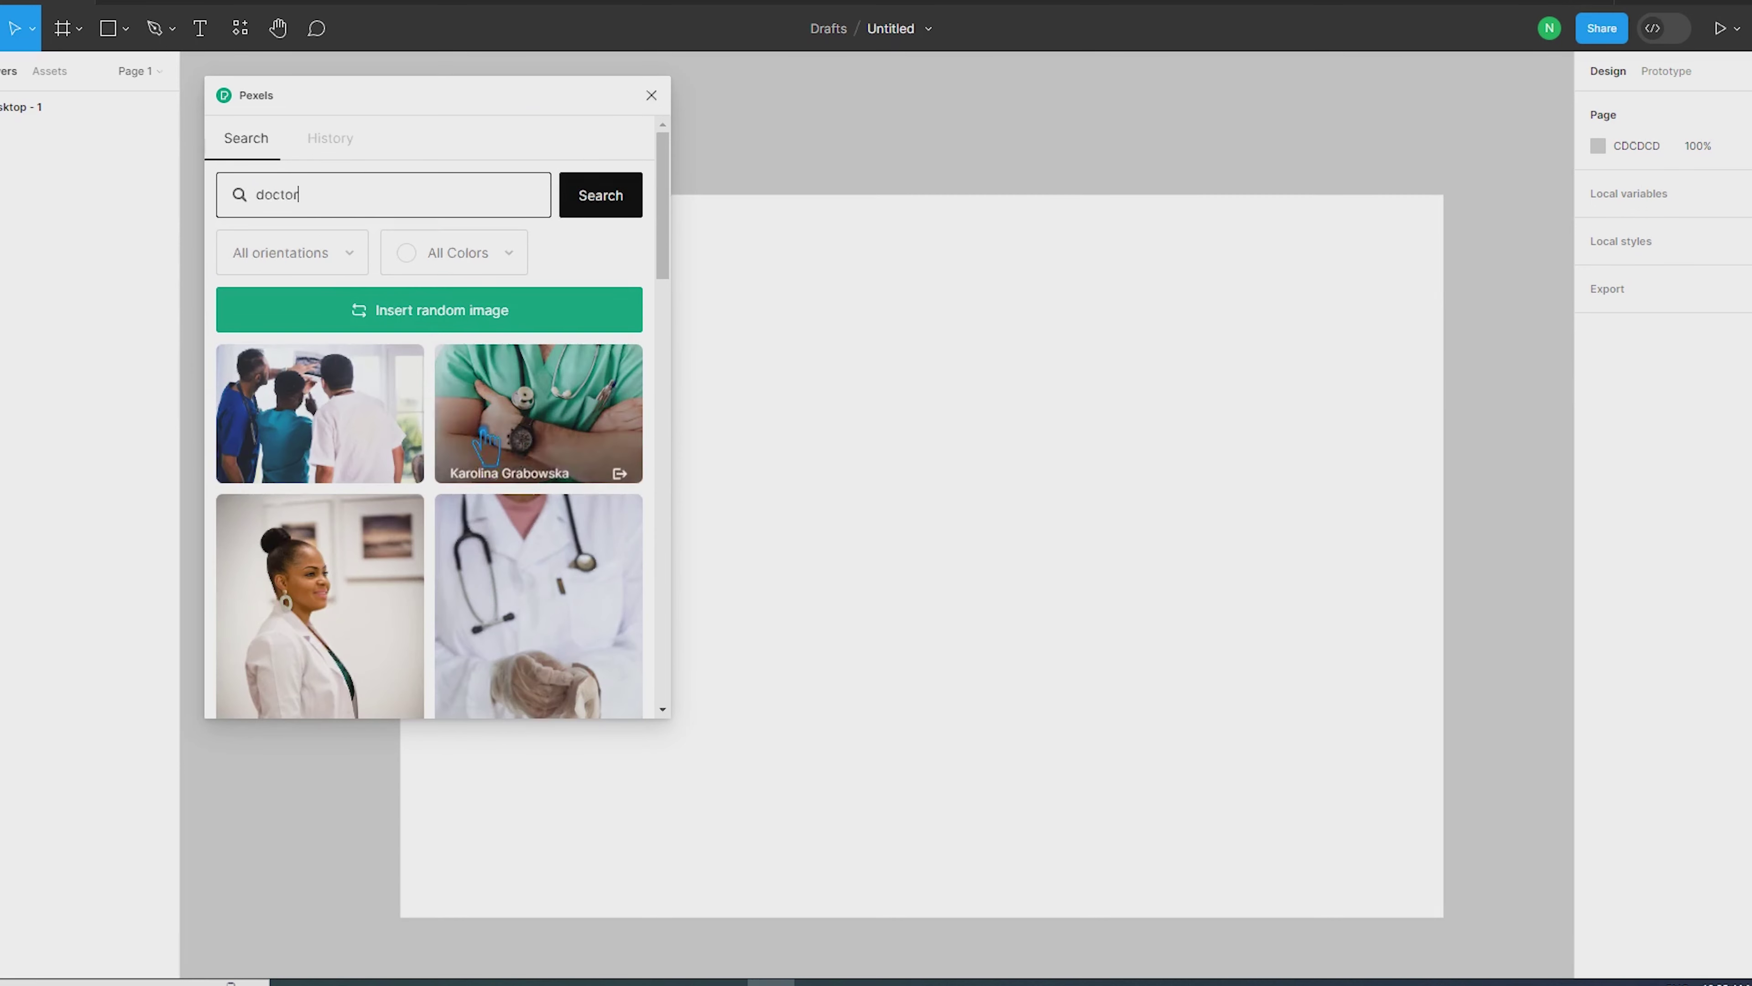
pyautogui.scroll(-5, 483, 441)
pyautogui.scroll(-5, 485, 448)
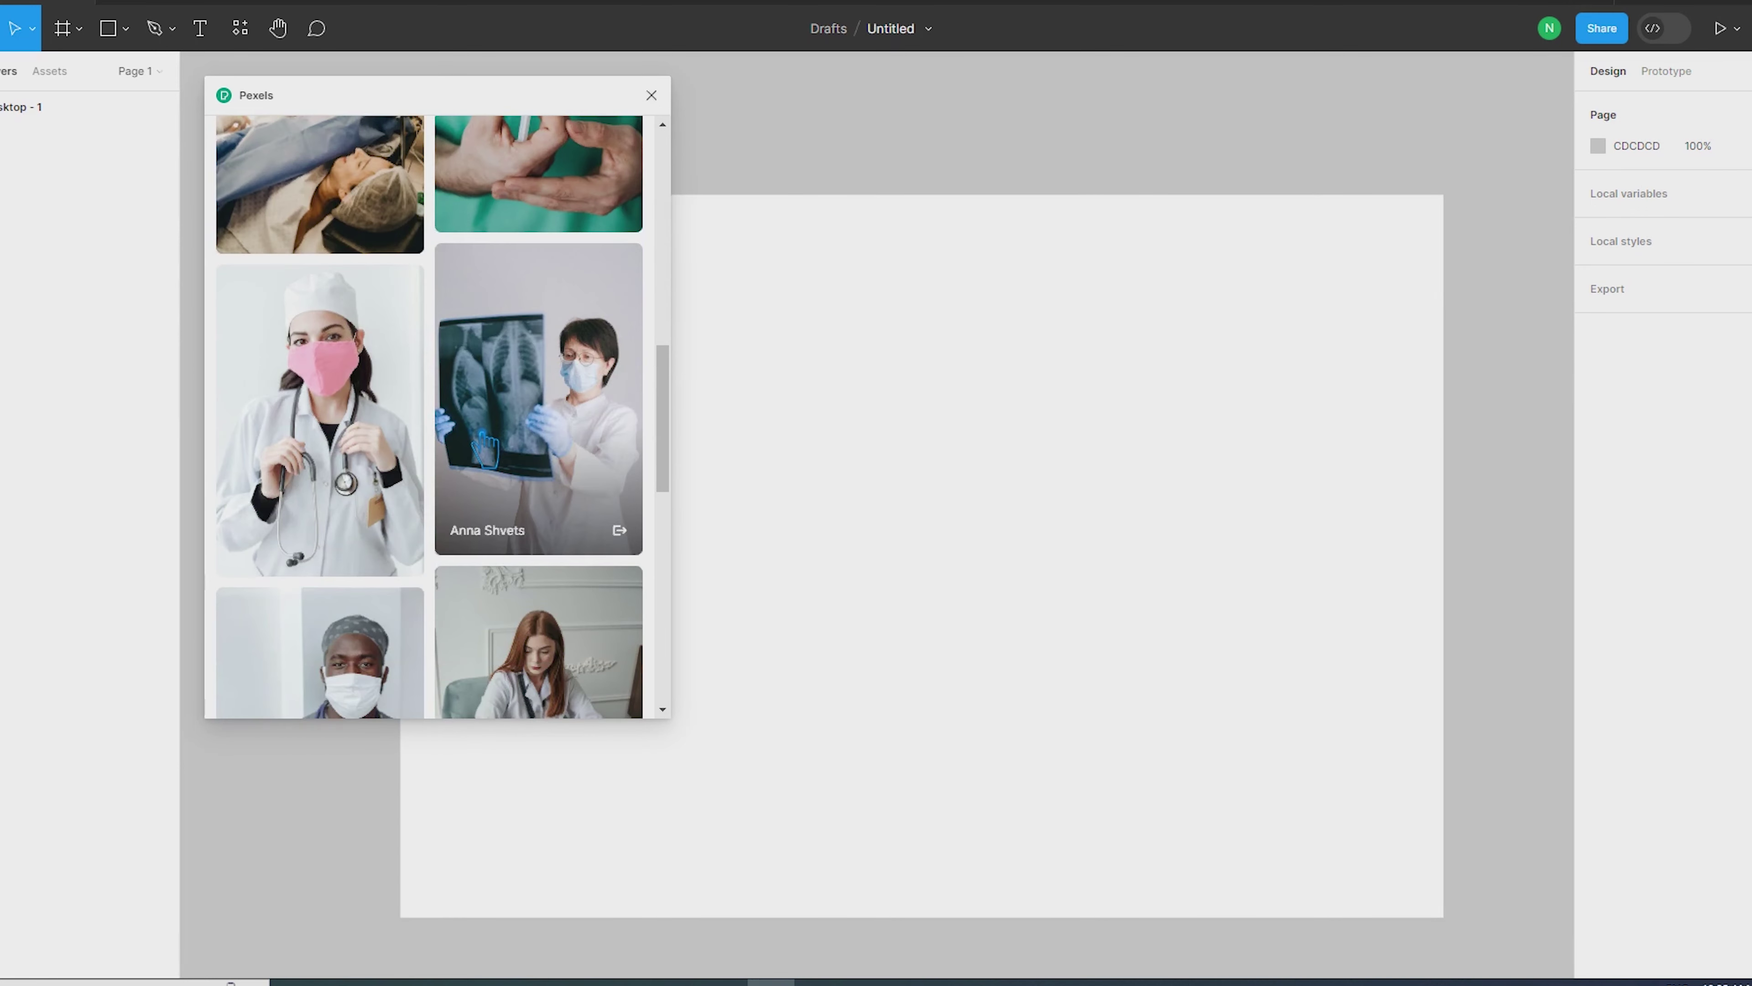
pyautogui.scroll(-2, 486, 452)
pyautogui.scroll(-5, 487, 456)
pyautogui.scroll(10, 413, 414)
pyautogui.scroll(5, 391, 371)
# Step: Search 'doctor full photo' and scroll down to the man sitting cross-legged
pyautogui.write('full')
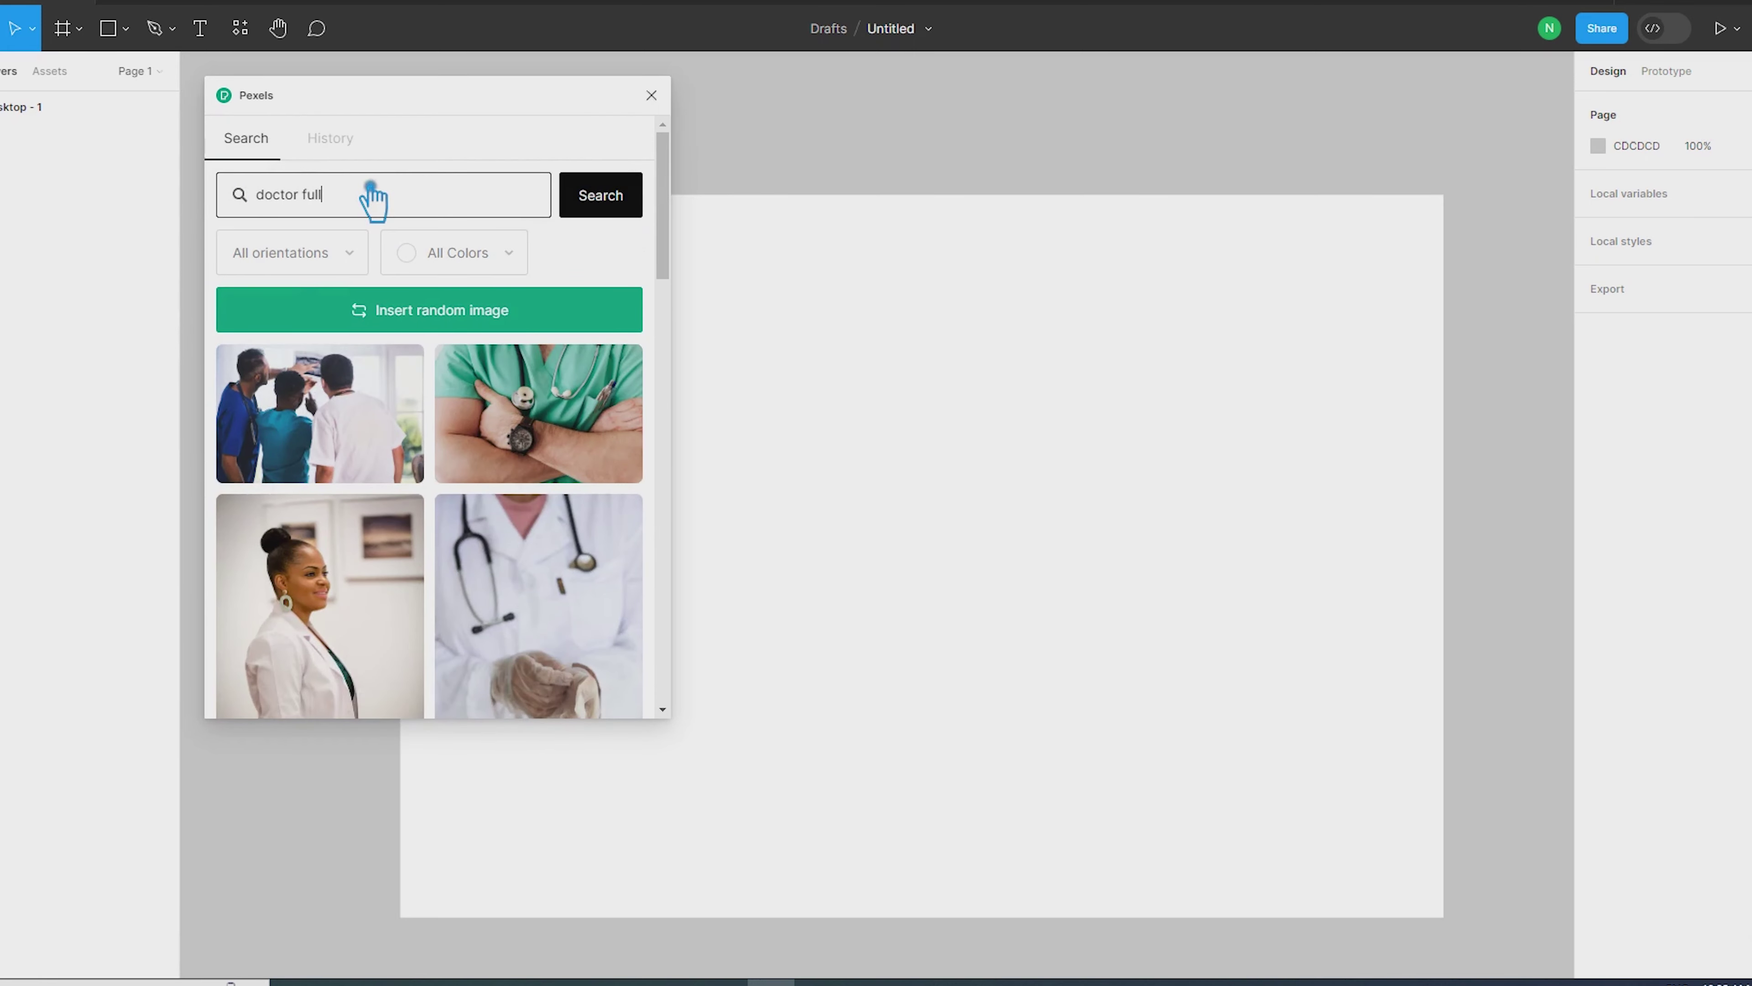
pyautogui.write(' photo')
pyautogui.press('Return')
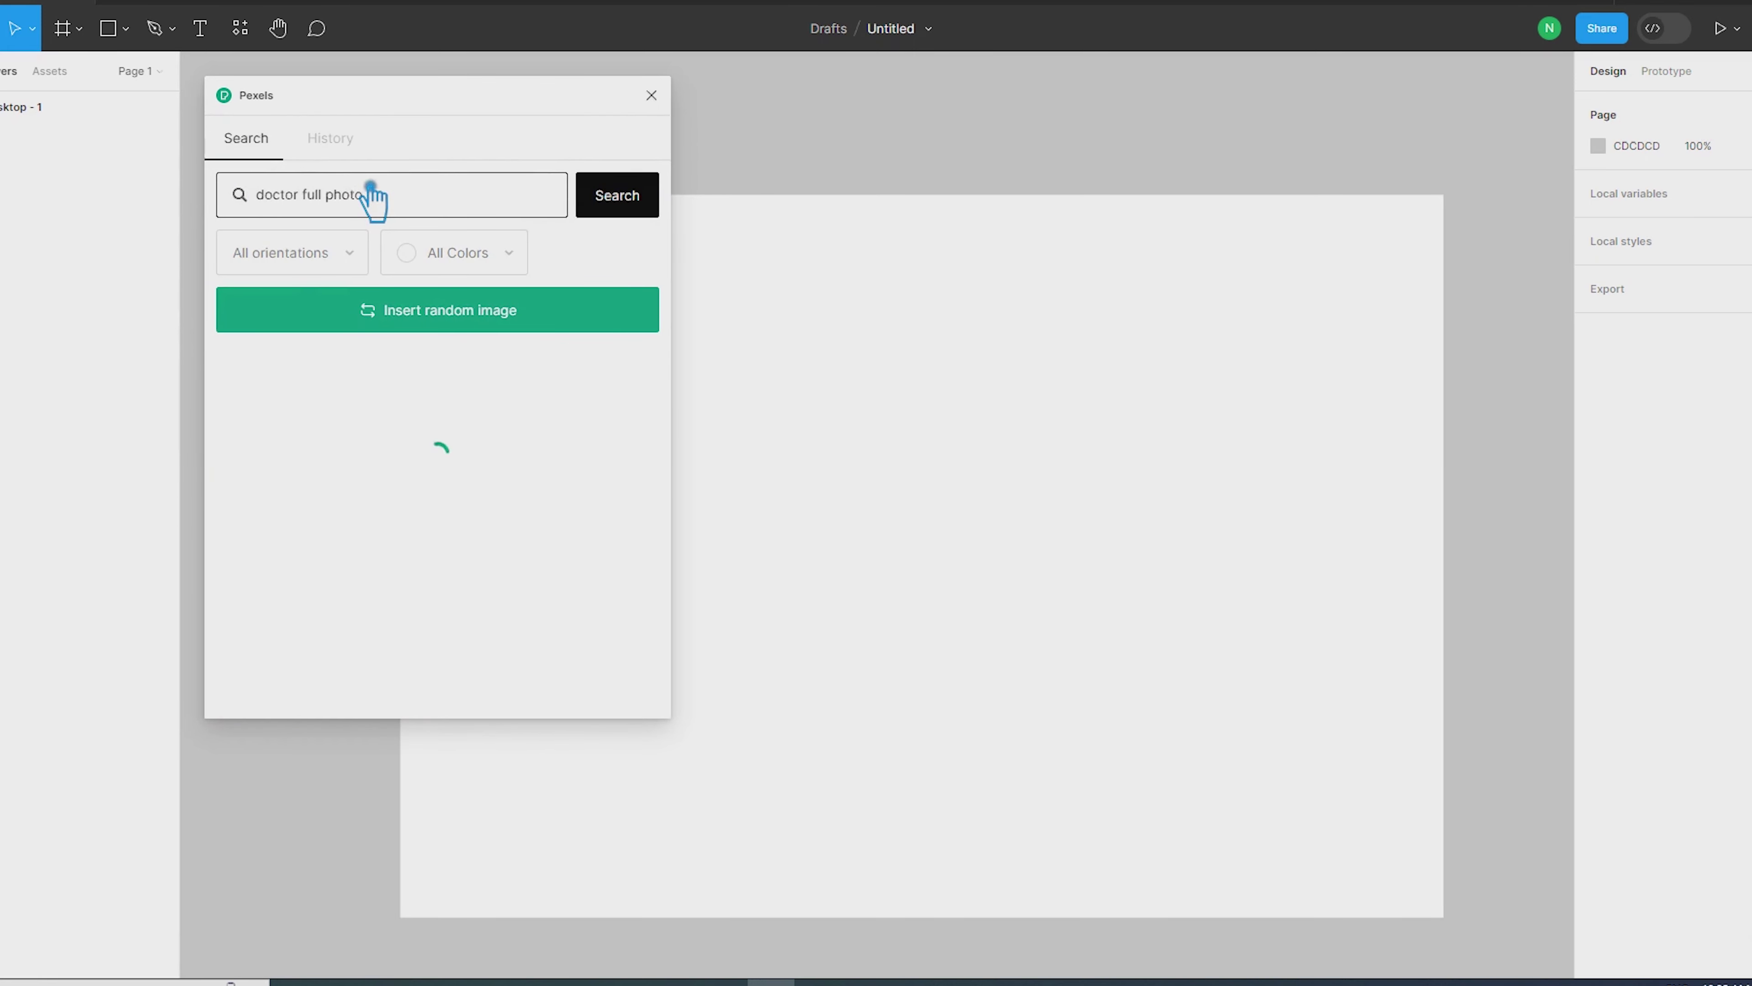
pyautogui.scroll(-1, 504, 399)
pyautogui.scroll(-5, 503, 400)
pyautogui.scroll(-5, 503, 400)
pyautogui.scroll(-4, 502, 400)
pyautogui.scroll(-3, 502, 400)
pyautogui.scroll(-5, 503, 400)
pyautogui.scroll(-5, 503, 400)
pyautogui.scroll(-4, 502, 401)
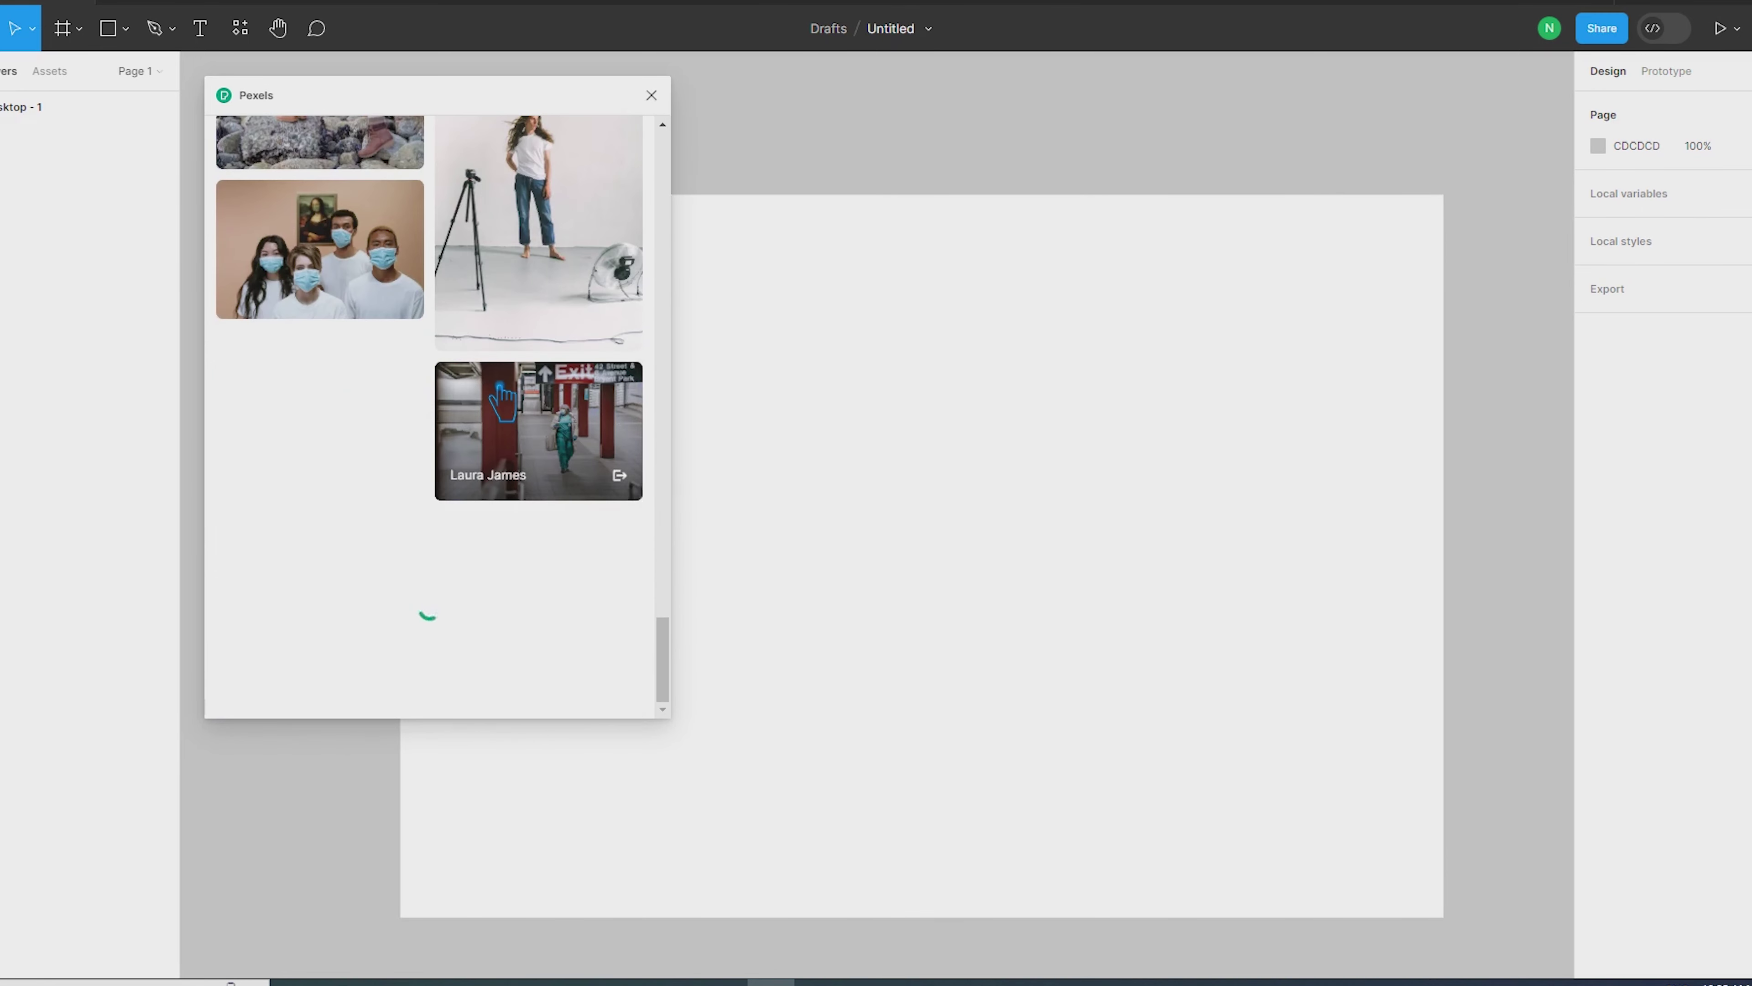
pyautogui.scroll(-5, 502, 400)
pyautogui.scroll(-5, 503, 400)
pyautogui.scroll(-5, 502, 400)
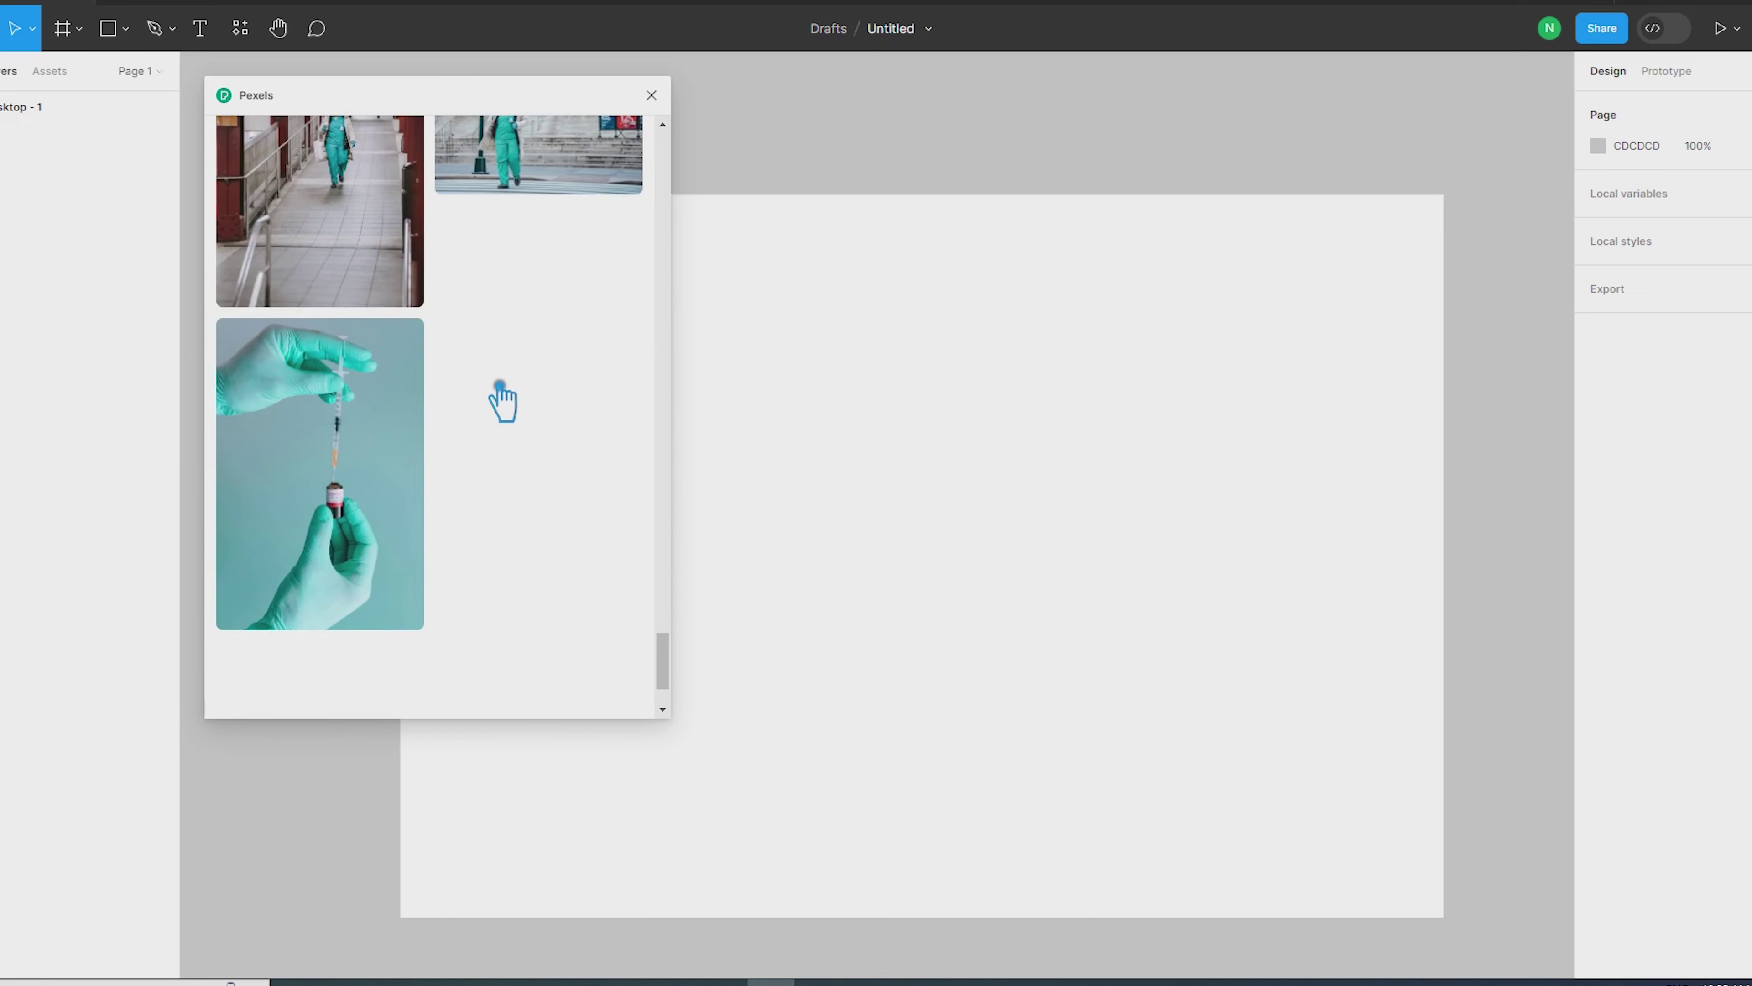
pyautogui.scroll(-1, 502, 400)
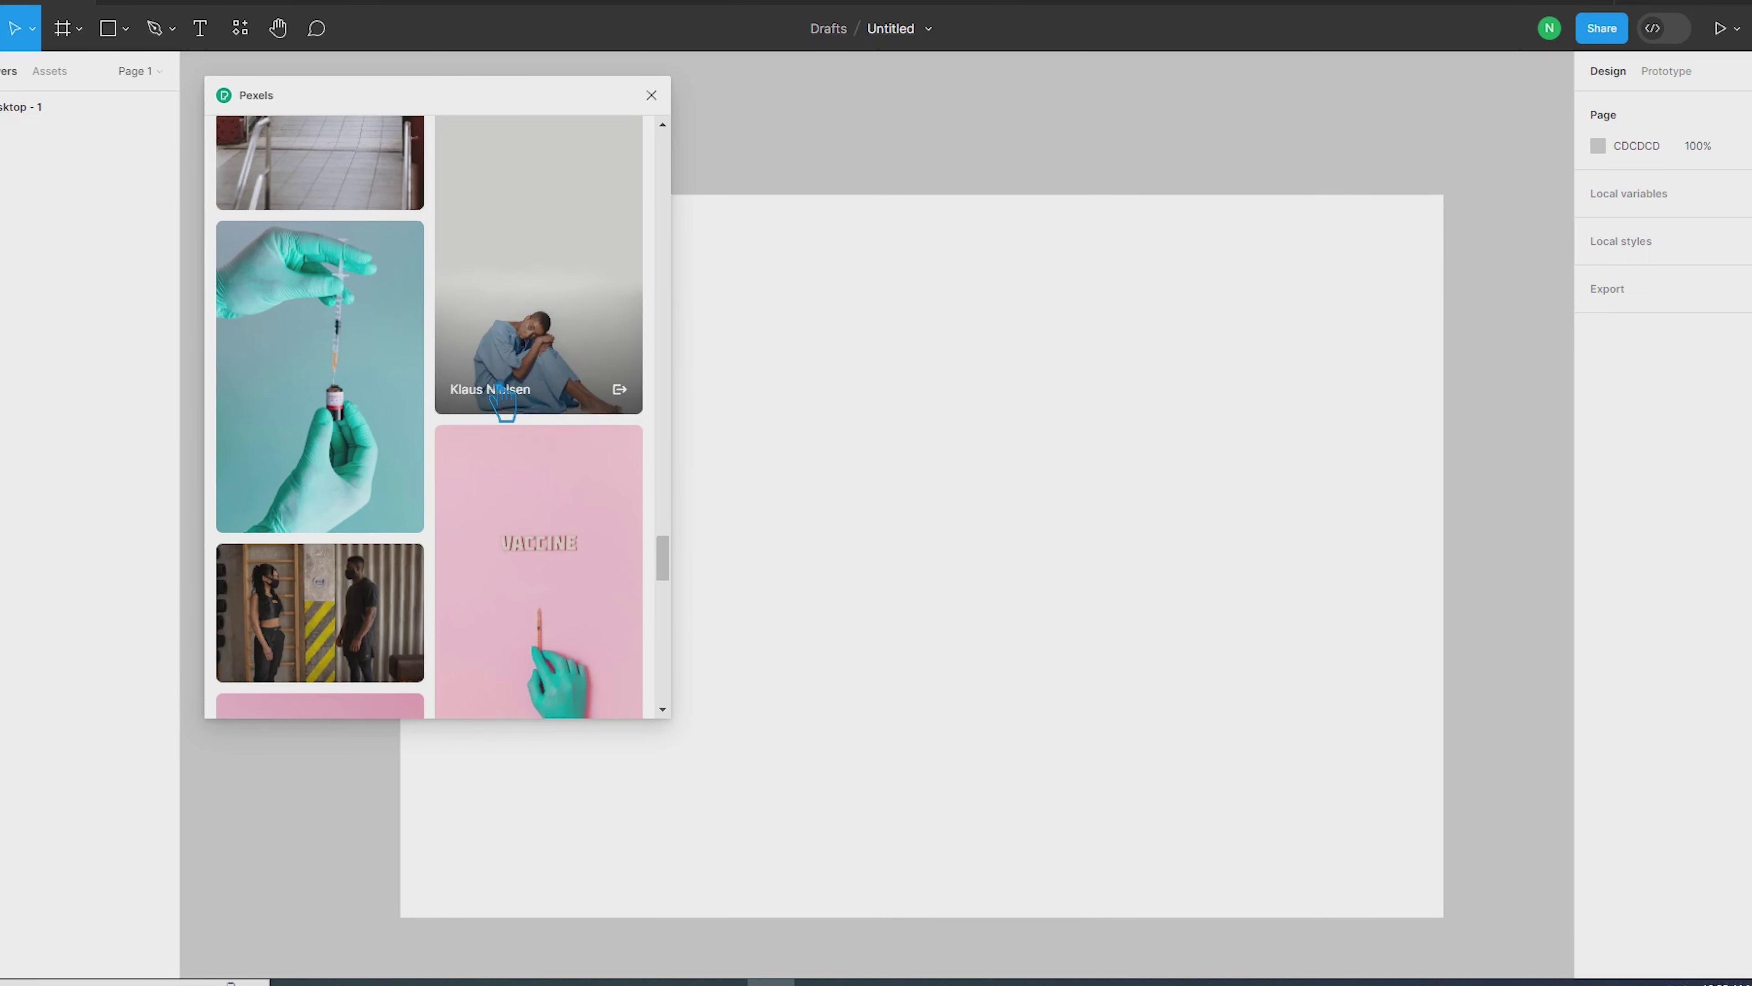
pyautogui.scroll(-5, 503, 400)
pyautogui.scroll(-5, 489, 414)
pyautogui.scroll(-2, 477, 424)
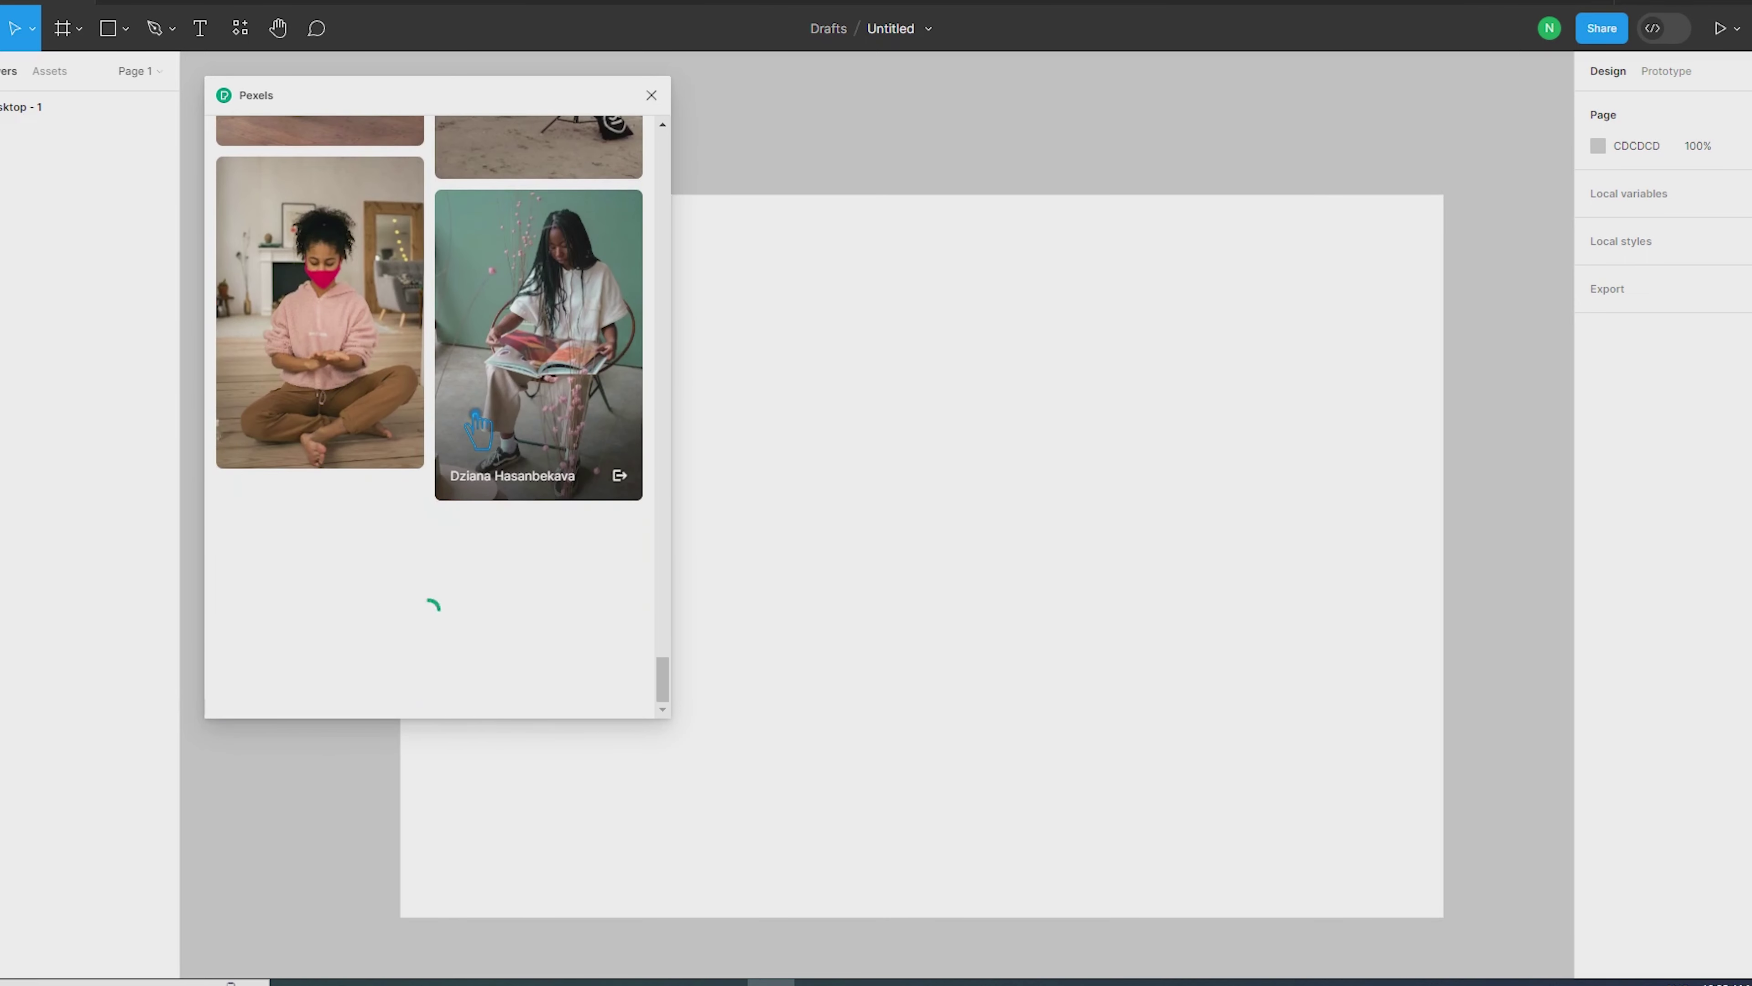
pyautogui.scroll(-4, 477, 424)
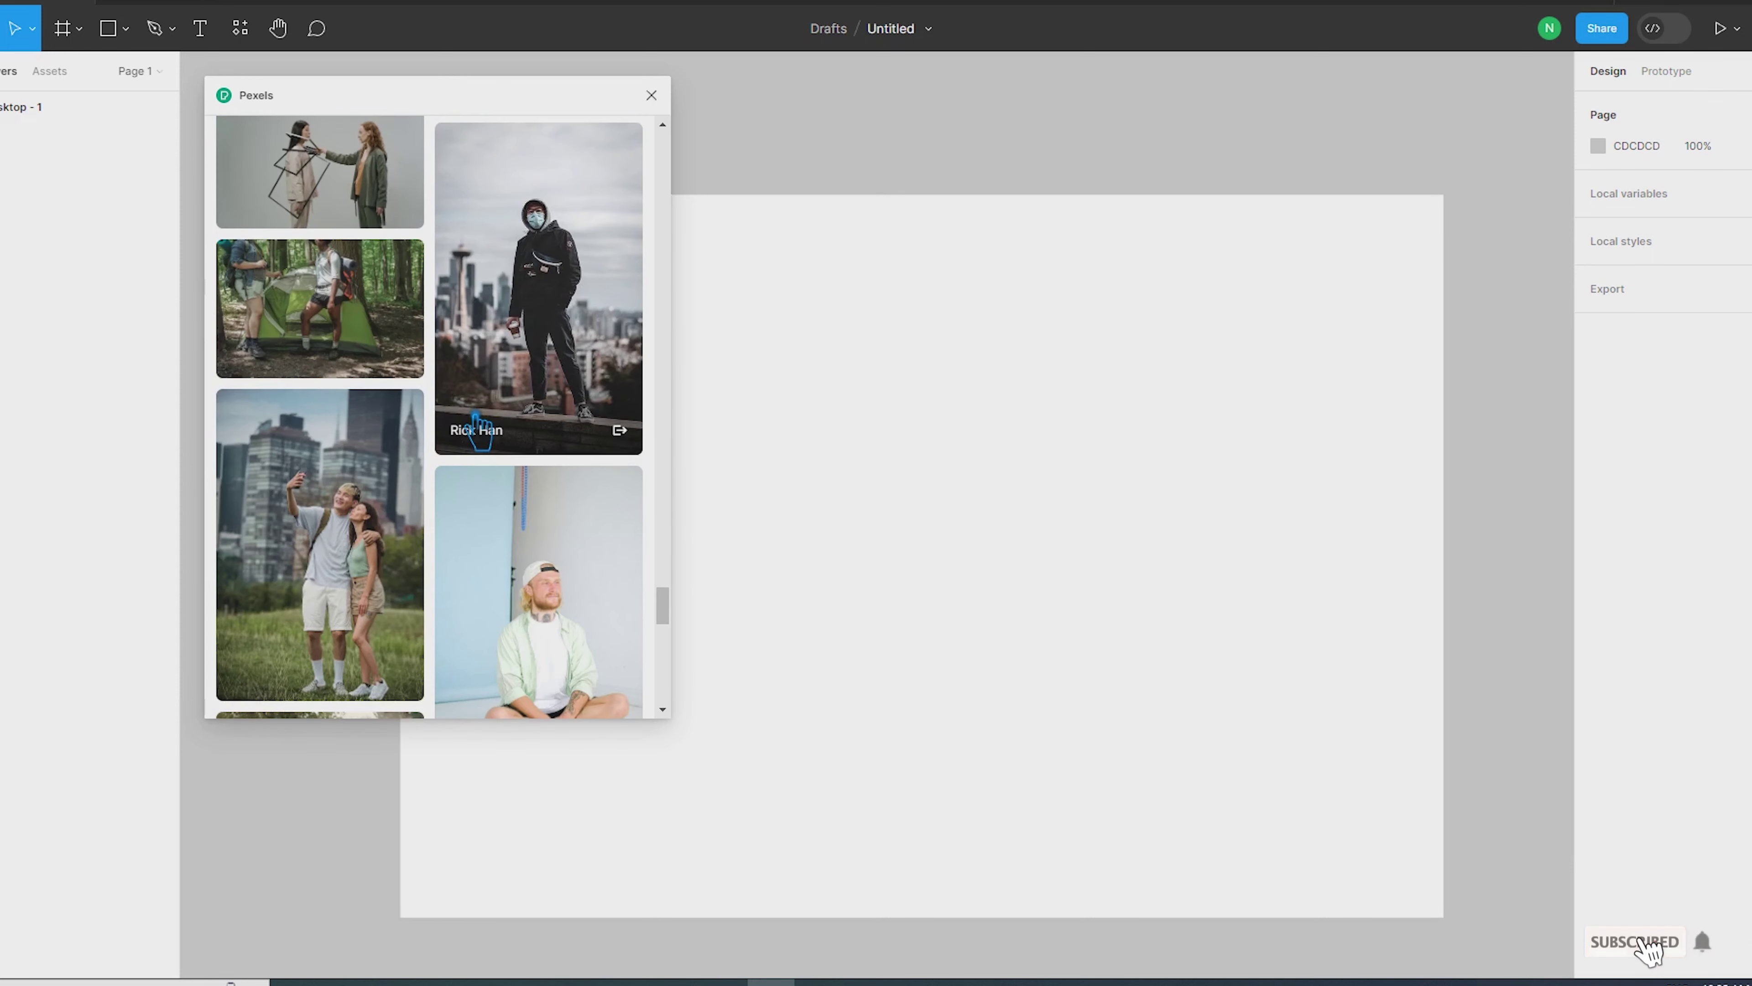
pyautogui.scroll(-3, 477, 425)
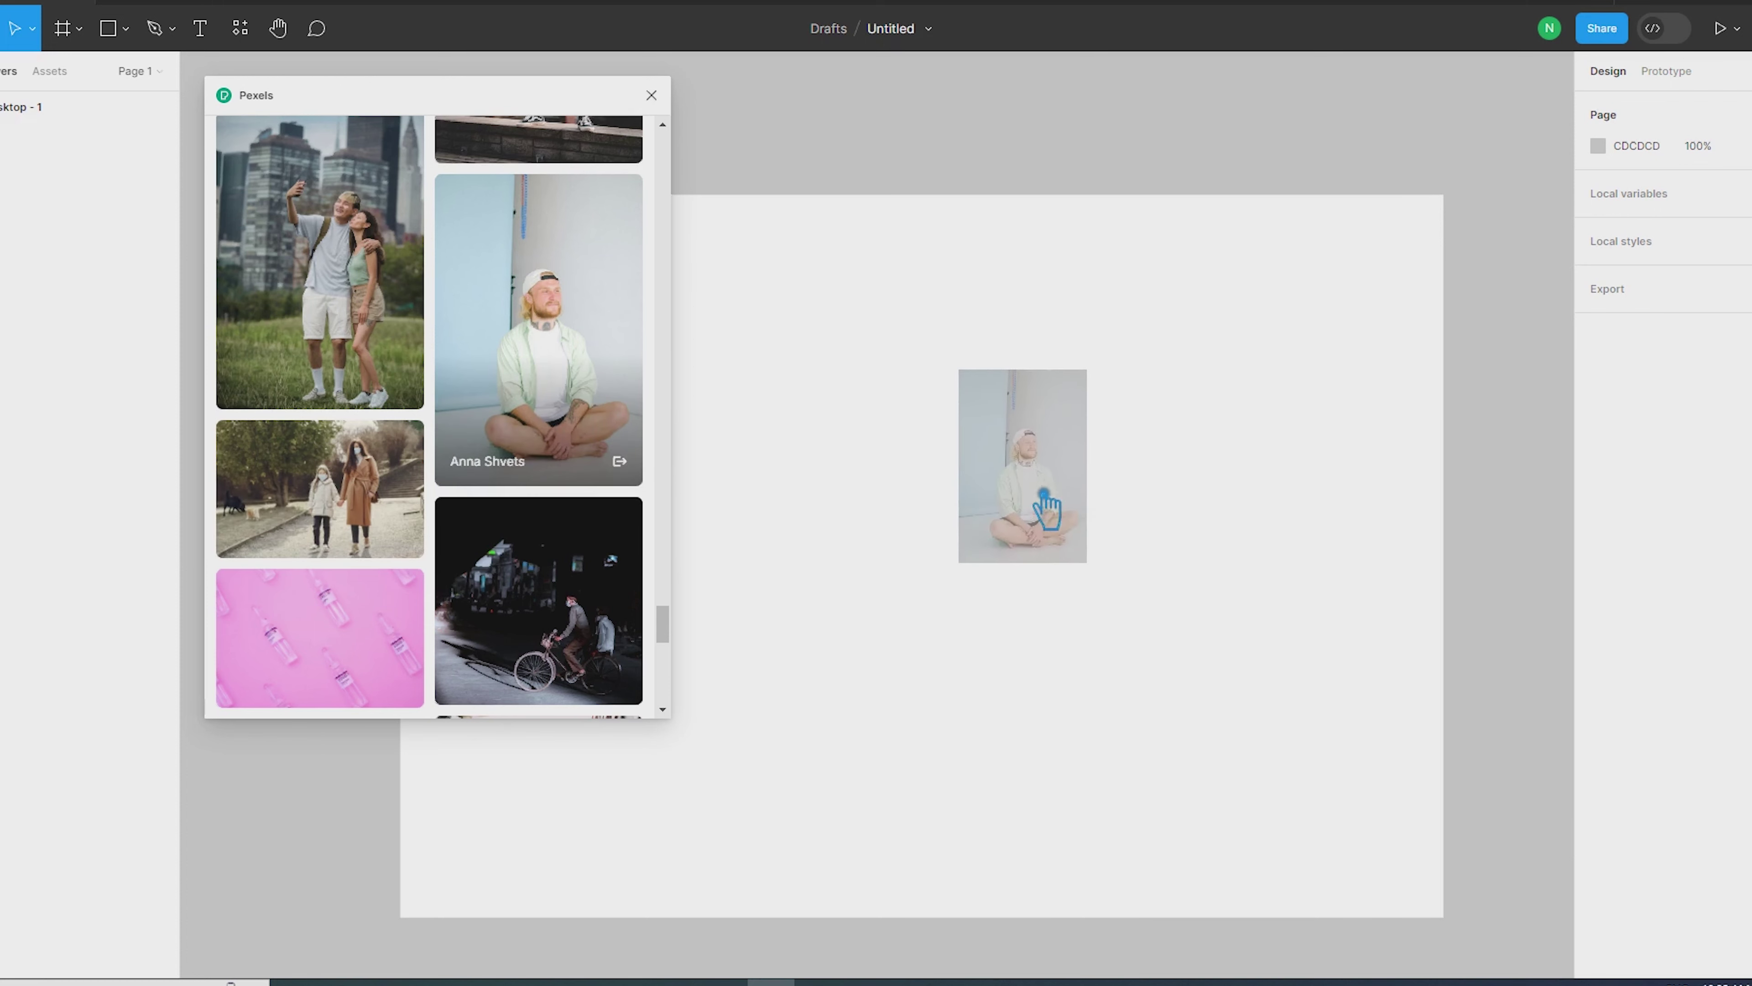
# Step: Draw a tall 821×1236 rectangle on Desktop - 1 with the Rectangle tool
pyautogui.moveTo(562, 376); pyautogui.dragTo(1045, 510)
pyautogui.scroll(-5, 1045, 511)
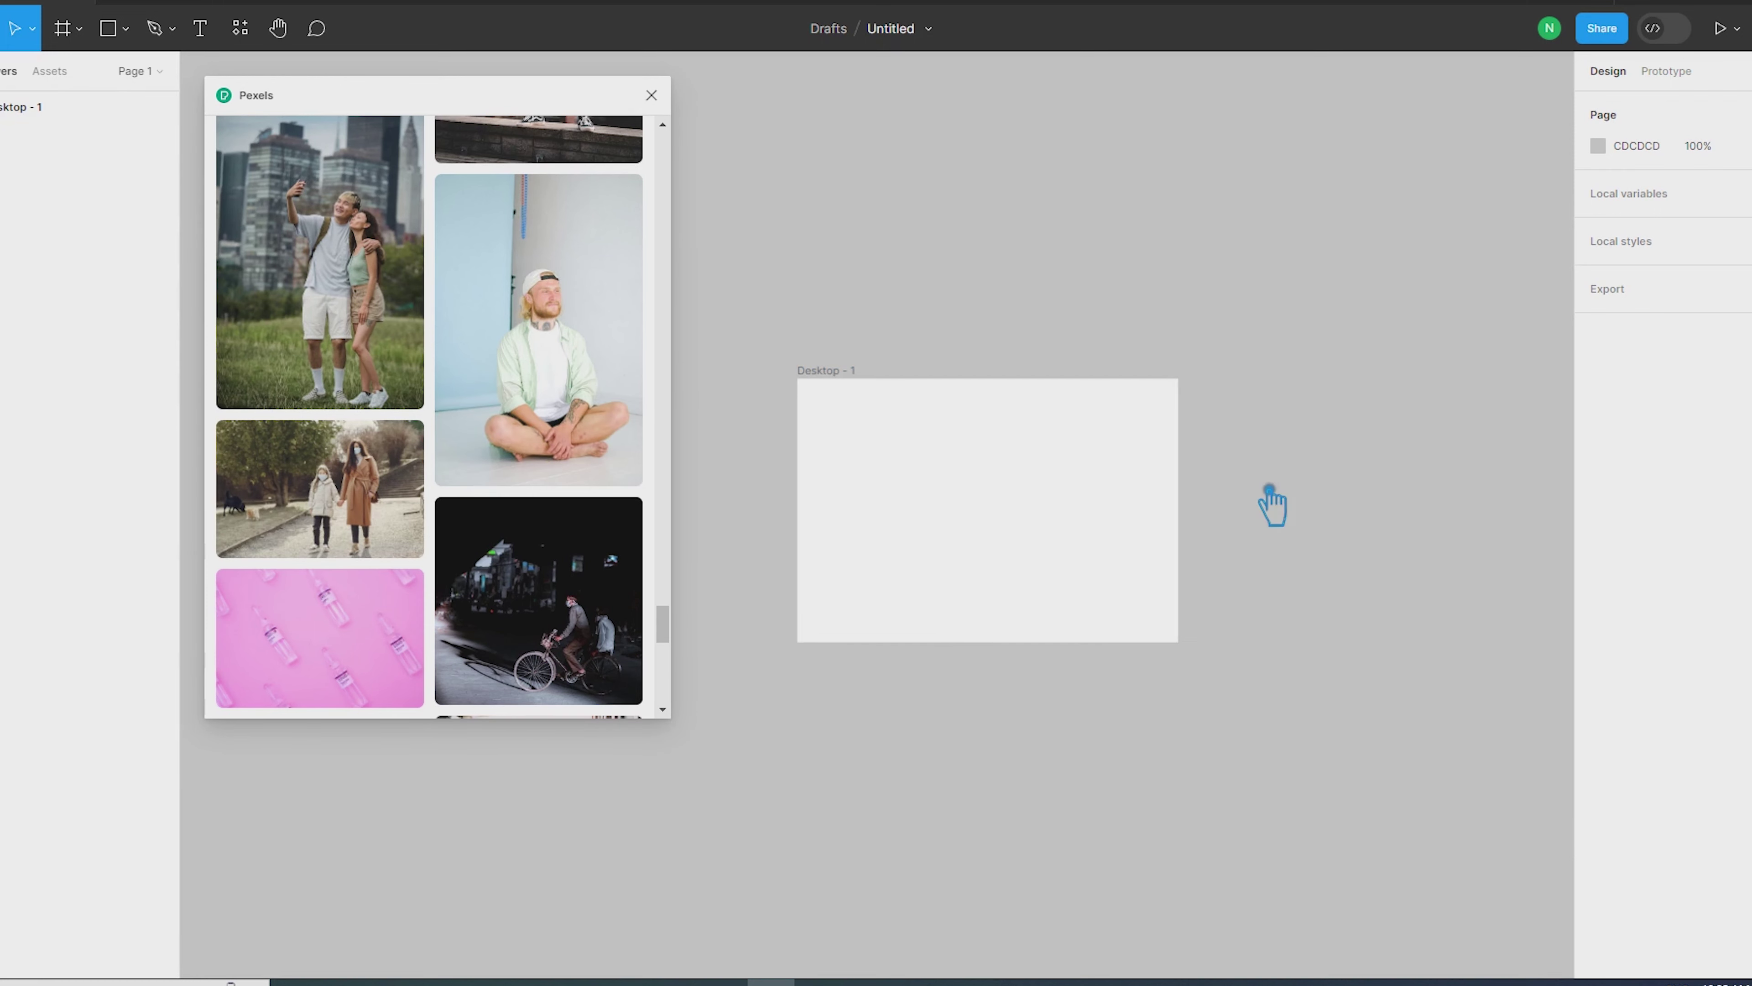
pyautogui.click(118, 31)
pyautogui.click(82, 71)
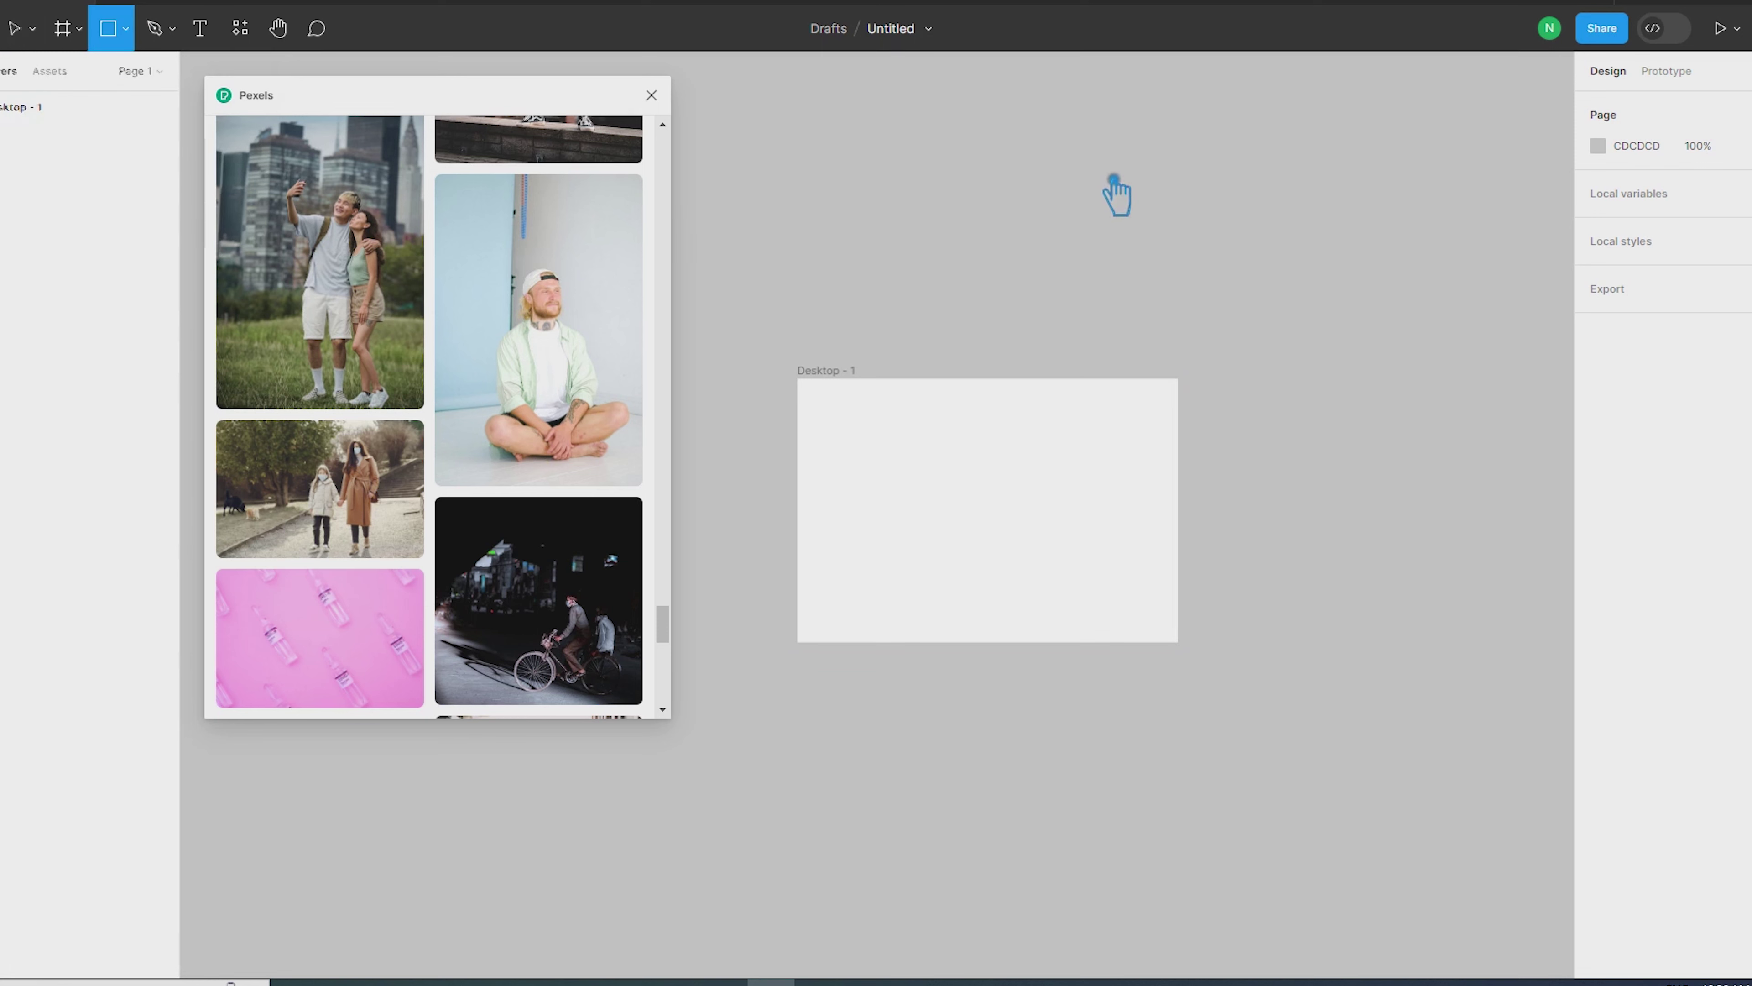
pyautogui.scroll(3, 897, 476)
pyautogui.scroll(3, 897, 477)
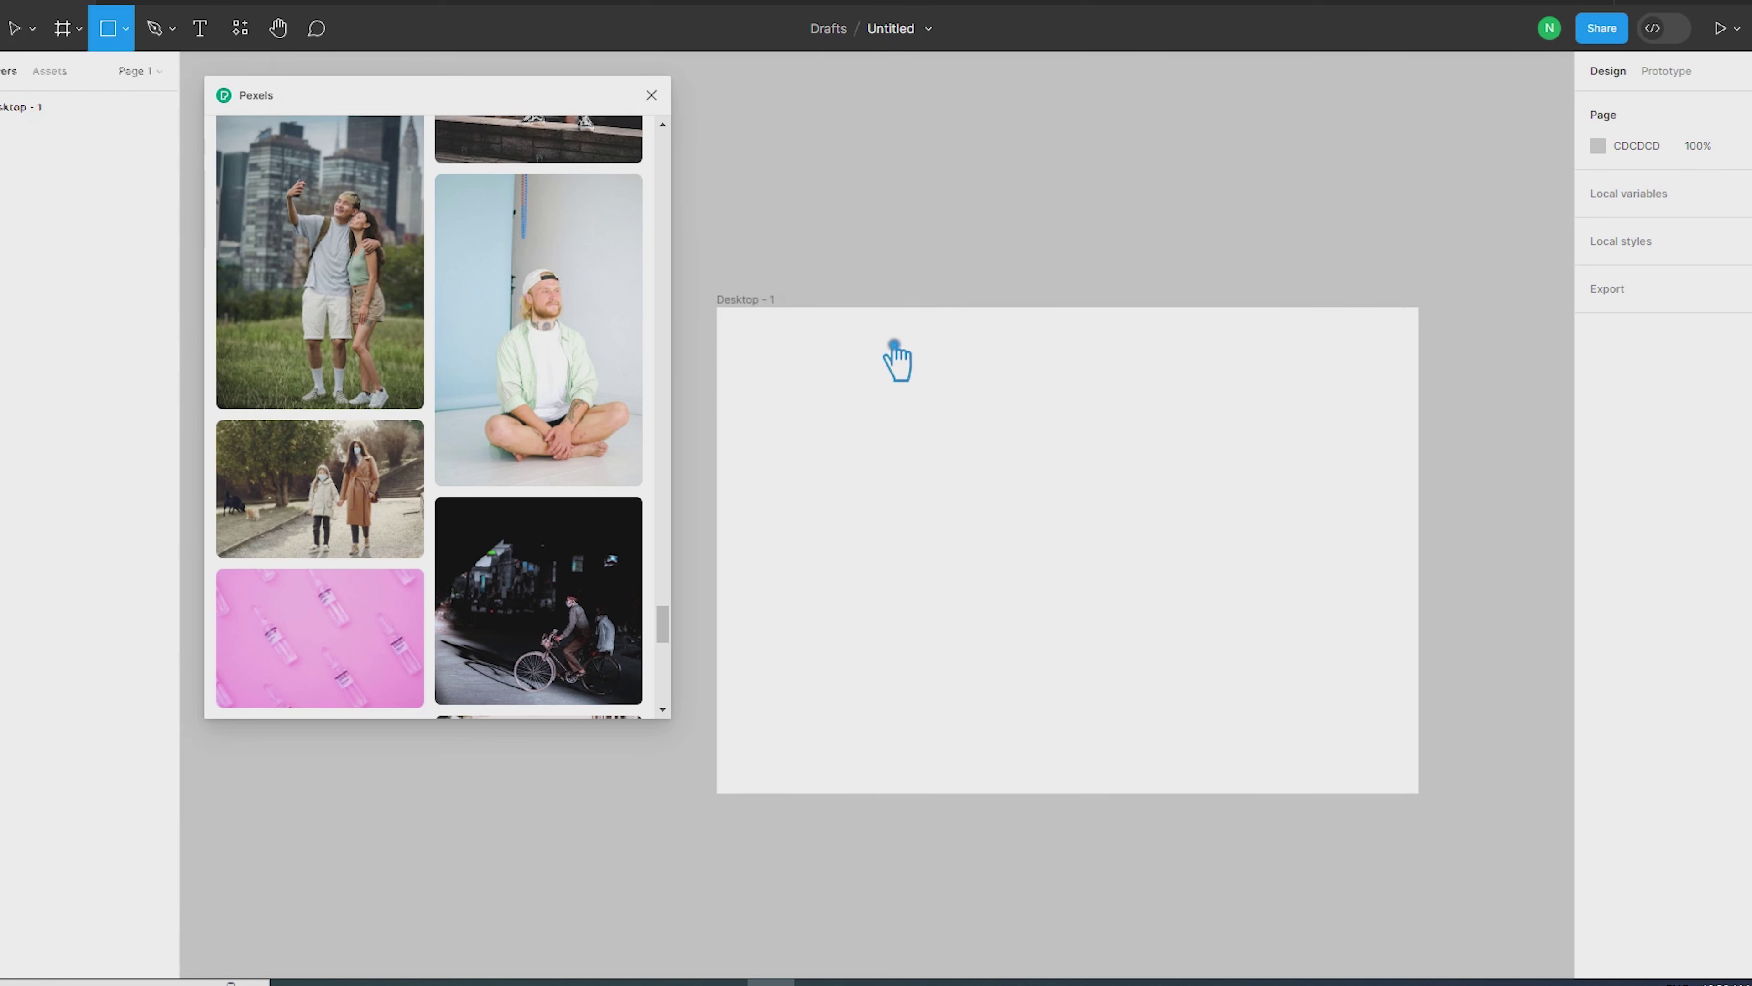
pyautogui.moveTo(876, 329); pyautogui.dragTo(1177, 783)
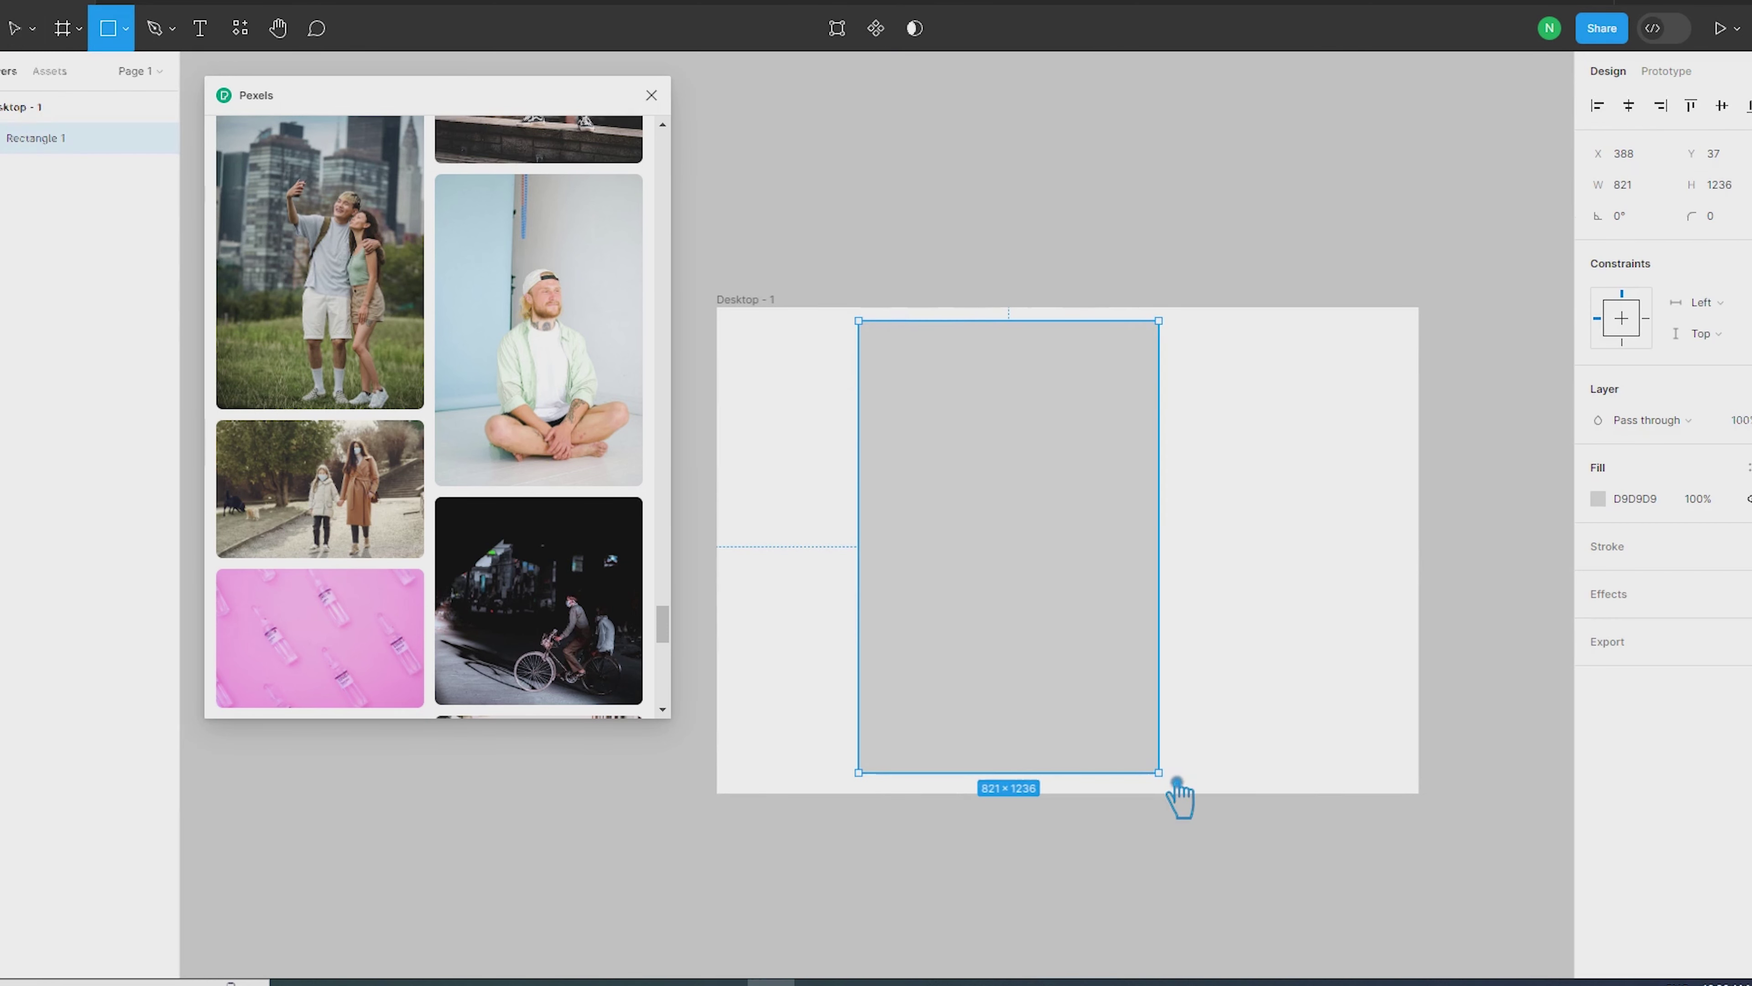
# Step: Fill the rectangle with the seated man Pexels photo and close the plugin
pyautogui.click(538, 331)
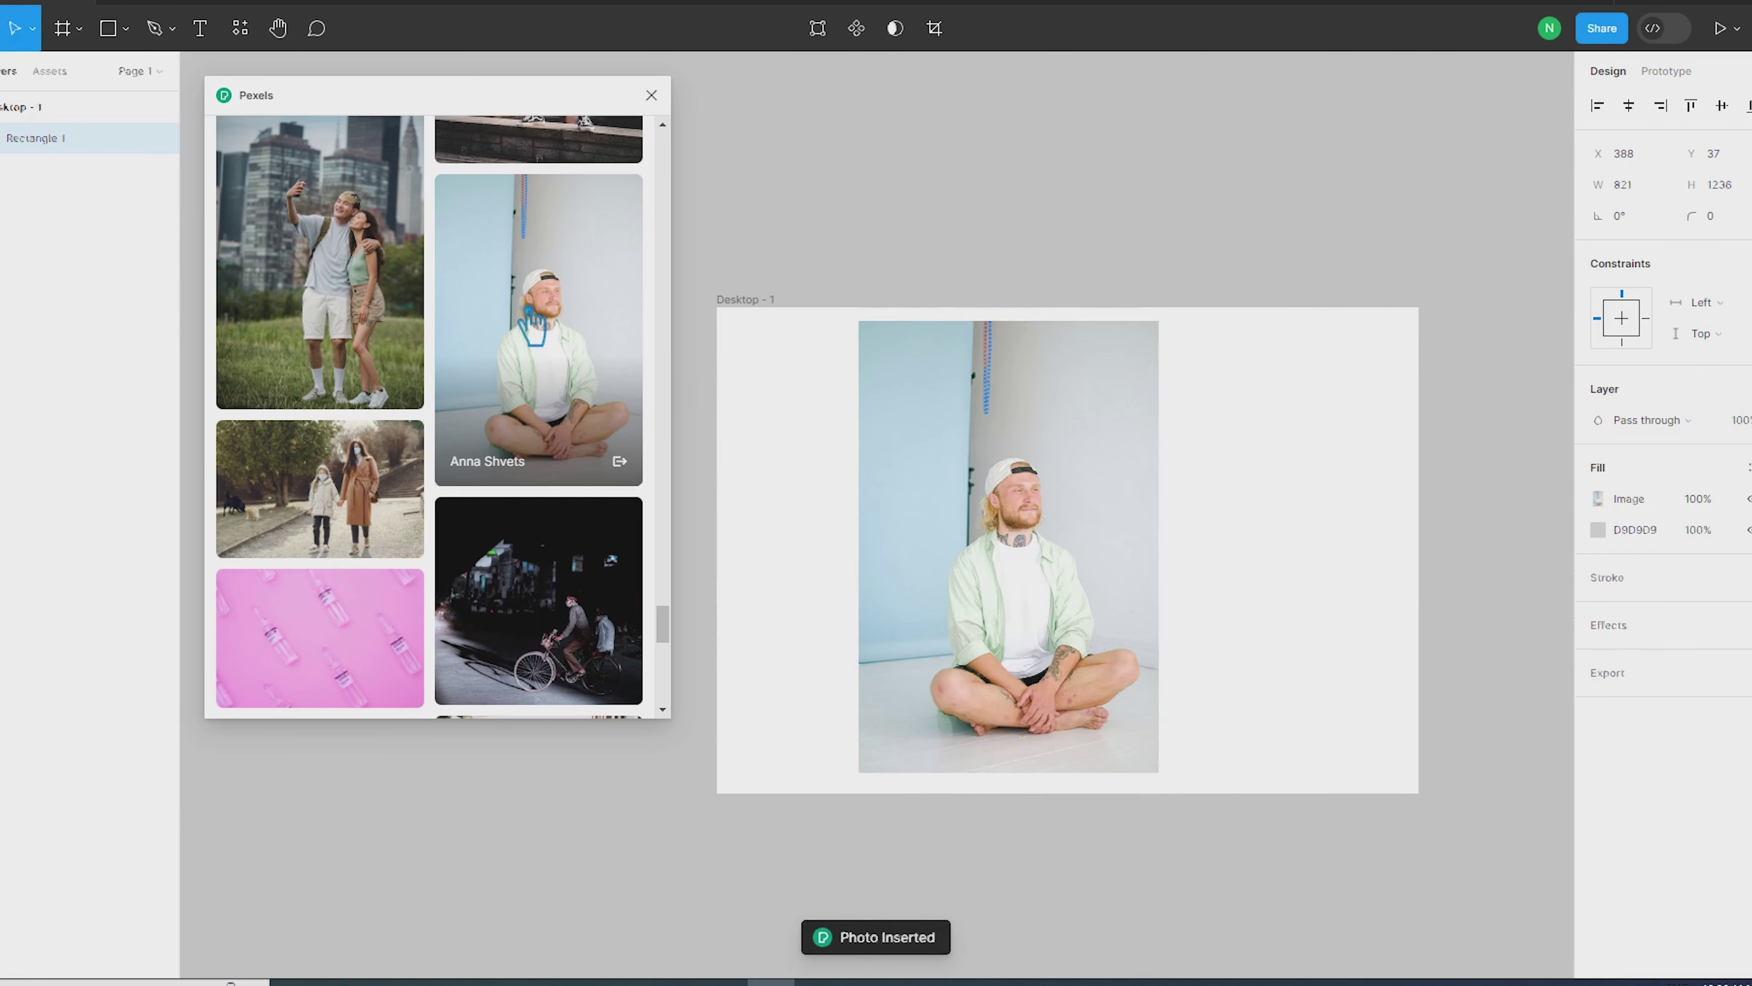
pyautogui.click(651, 94)
pyautogui.scroll(2, 1380, 614)
pyautogui.scroll(2, 1241, 614)
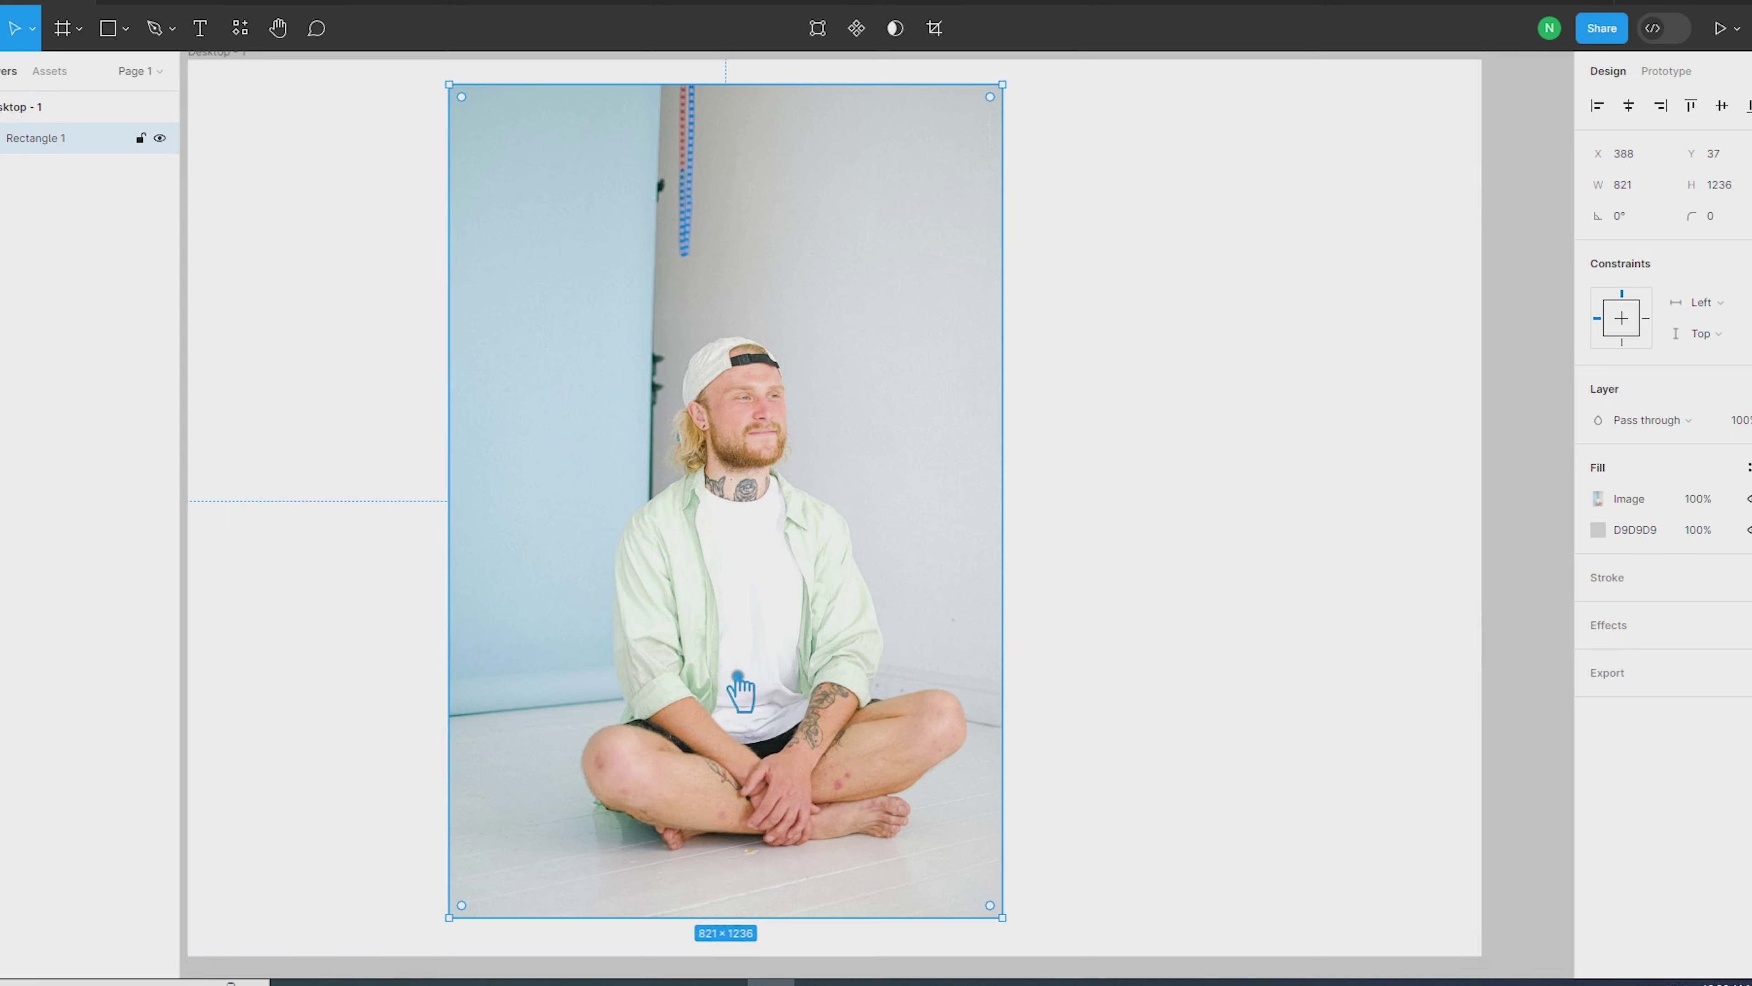
pyautogui.scroll(3, 739, 690)
pyautogui.scroll(-3, 739, 697)
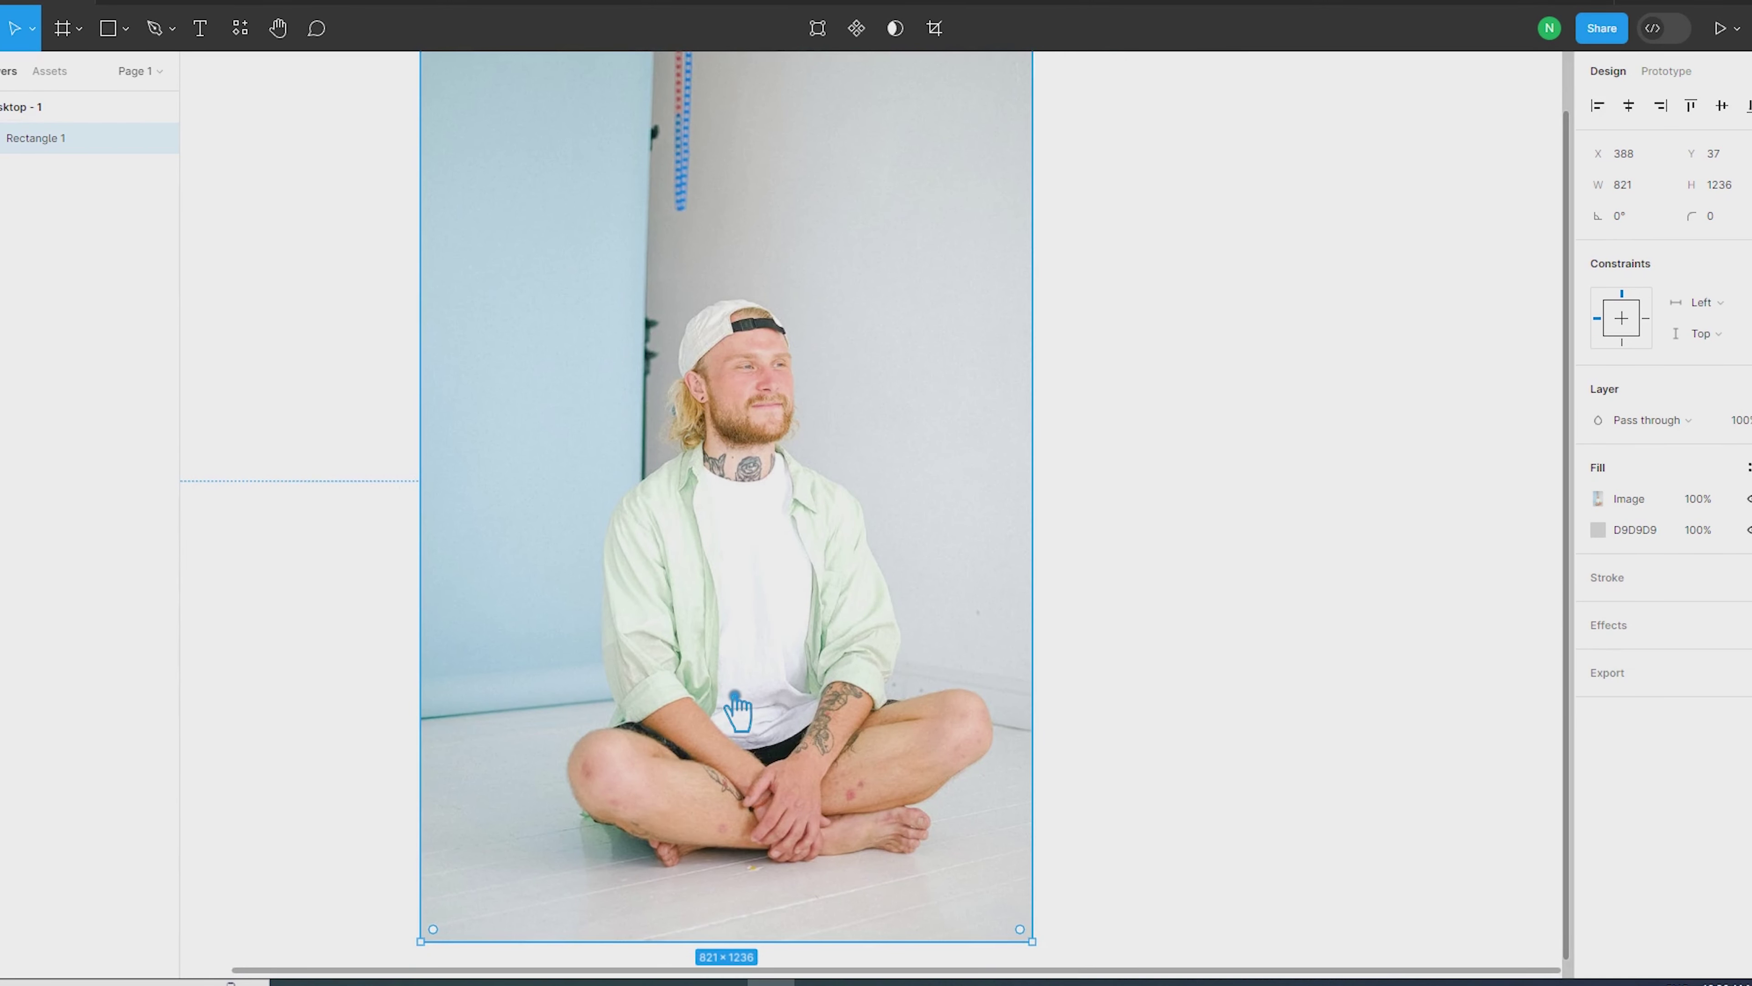
# Step: With the Pen tool, start the outline at the man's neck and trace along the shoulder
pyautogui.scroll(3, 943, 849)
pyautogui.click(163, 43)
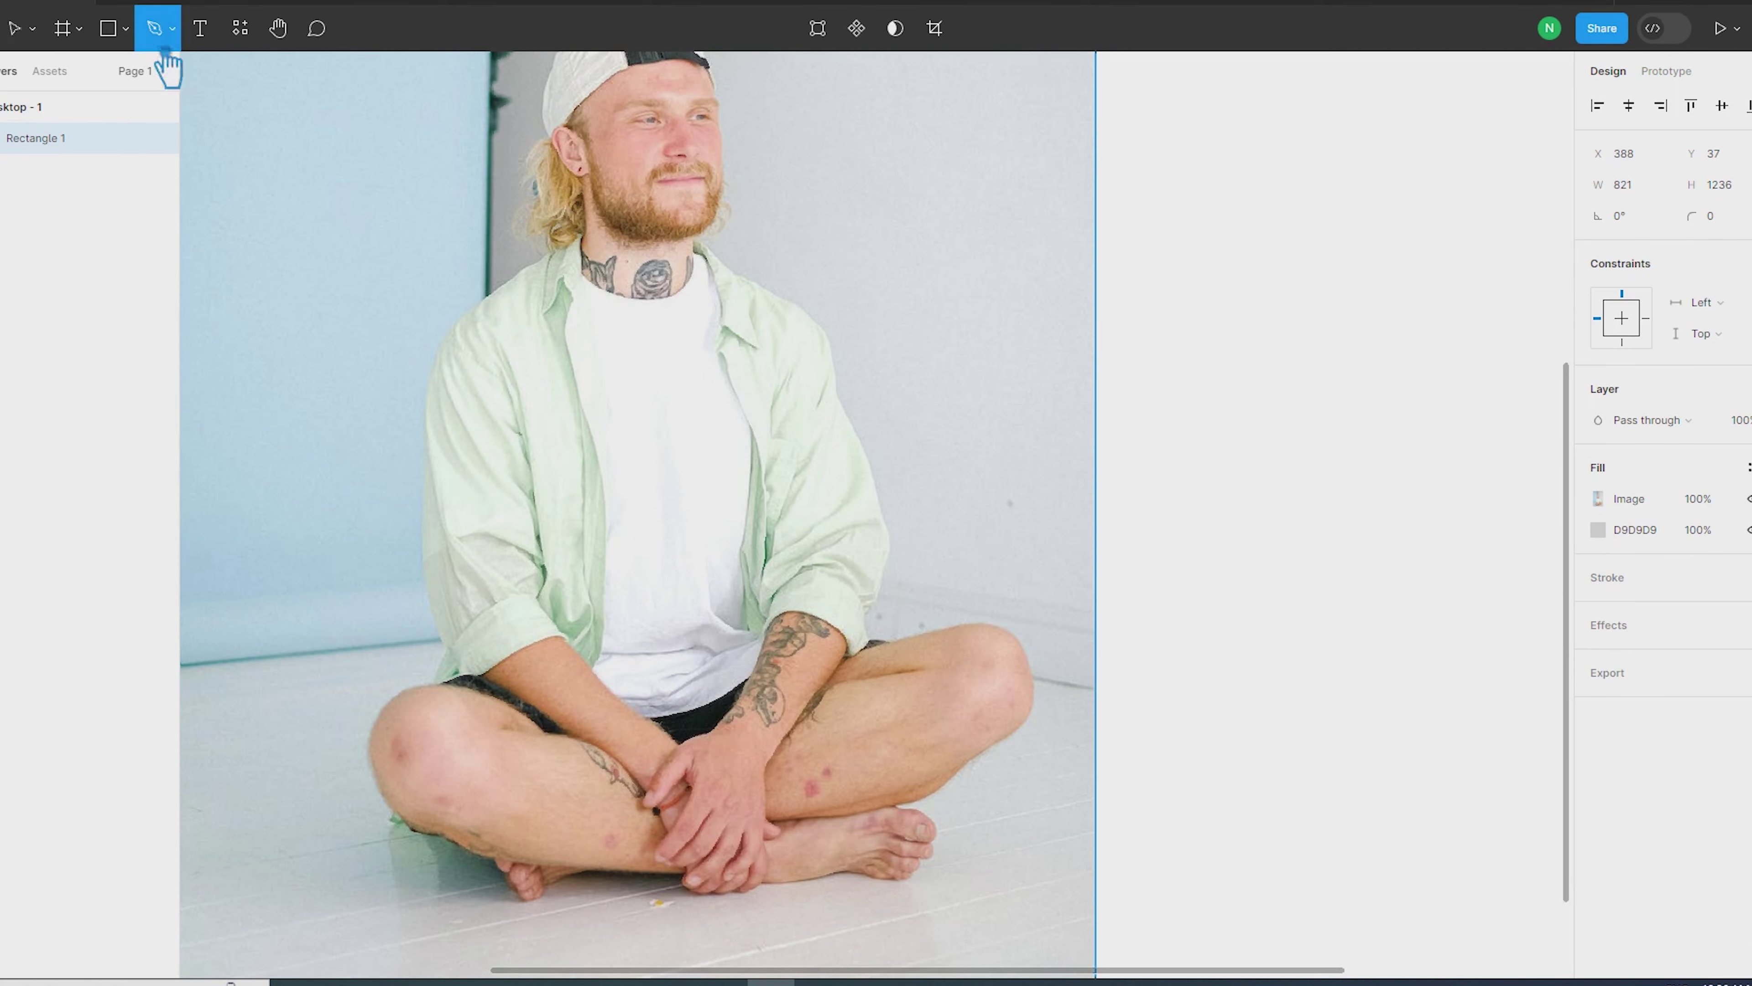
pyautogui.scroll(5, 743, 265)
pyautogui.click(668, 208)
pyautogui.click(794, 328)
pyautogui.click(942, 404)
pyautogui.click(1065, 477)
# Step: Trace the outline down the shoulder and arm, around the knee and along the shin
pyautogui.scroll(-3, 1076, 503)
pyautogui.moveTo(1003, 566); pyautogui.dragTo(1004, 685)
pyautogui.click(1082, 775)
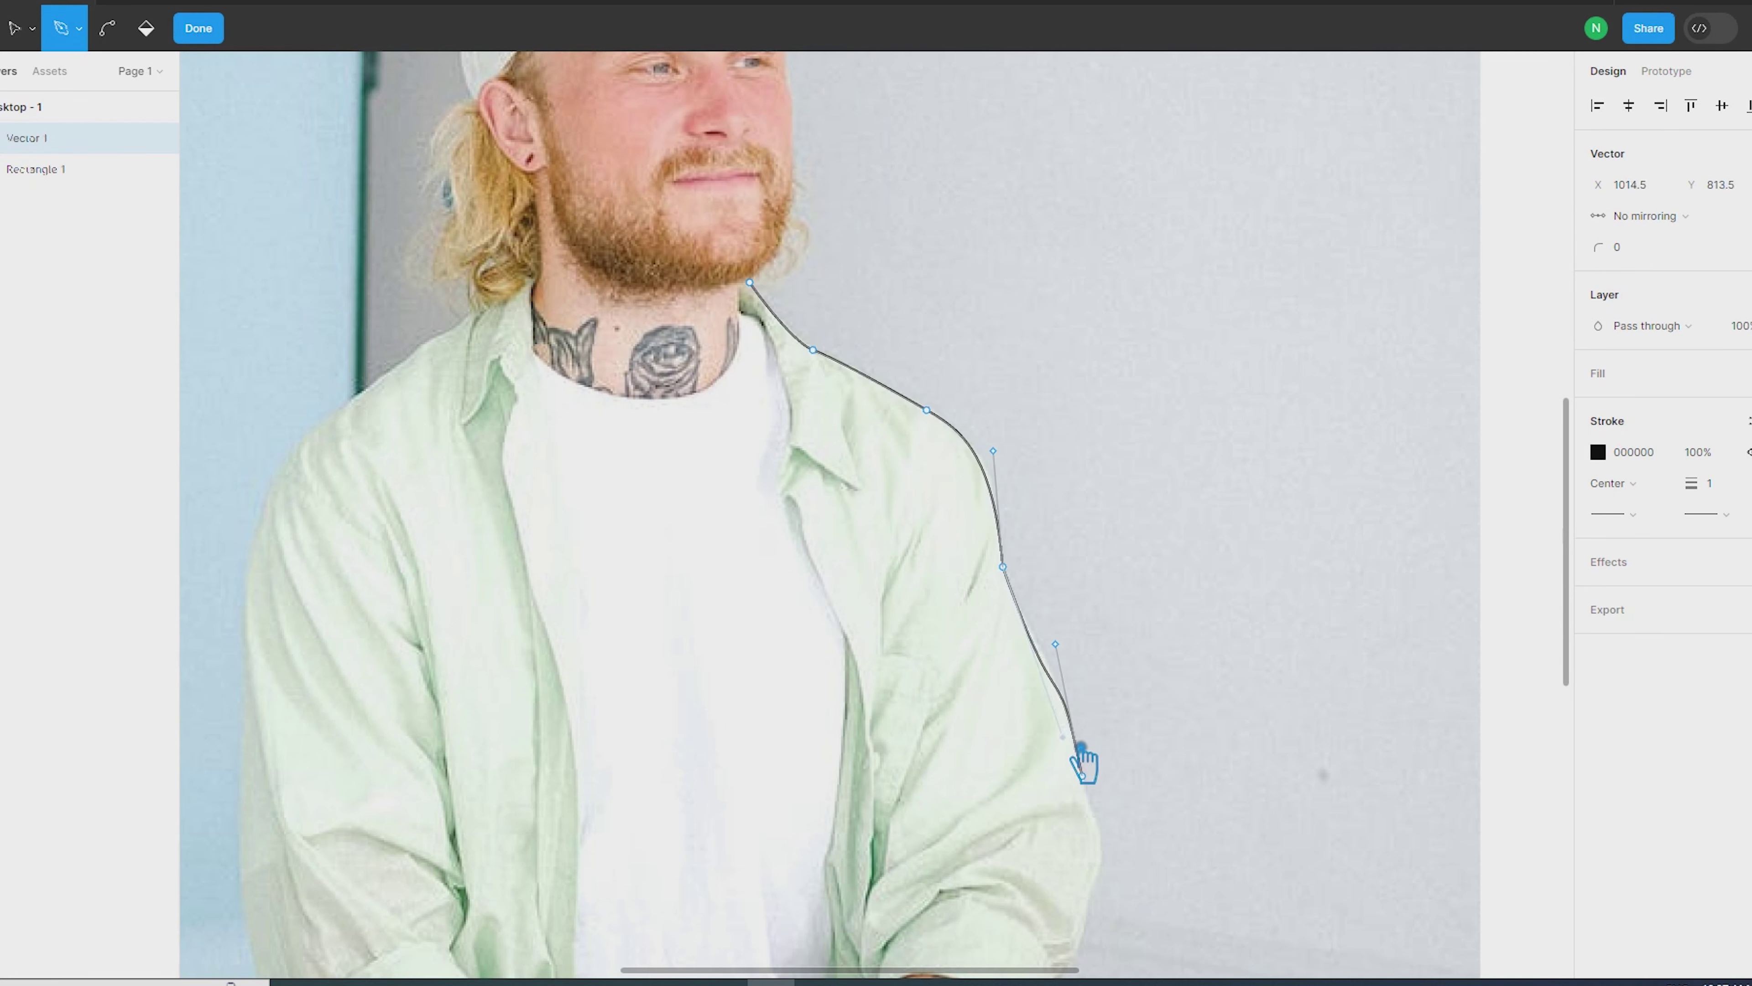
pyautogui.scroll(-5, 1001, 821)
pyautogui.click(1009, 319)
pyautogui.click(983, 429)
pyautogui.click(966, 491)
pyautogui.click(1036, 490)
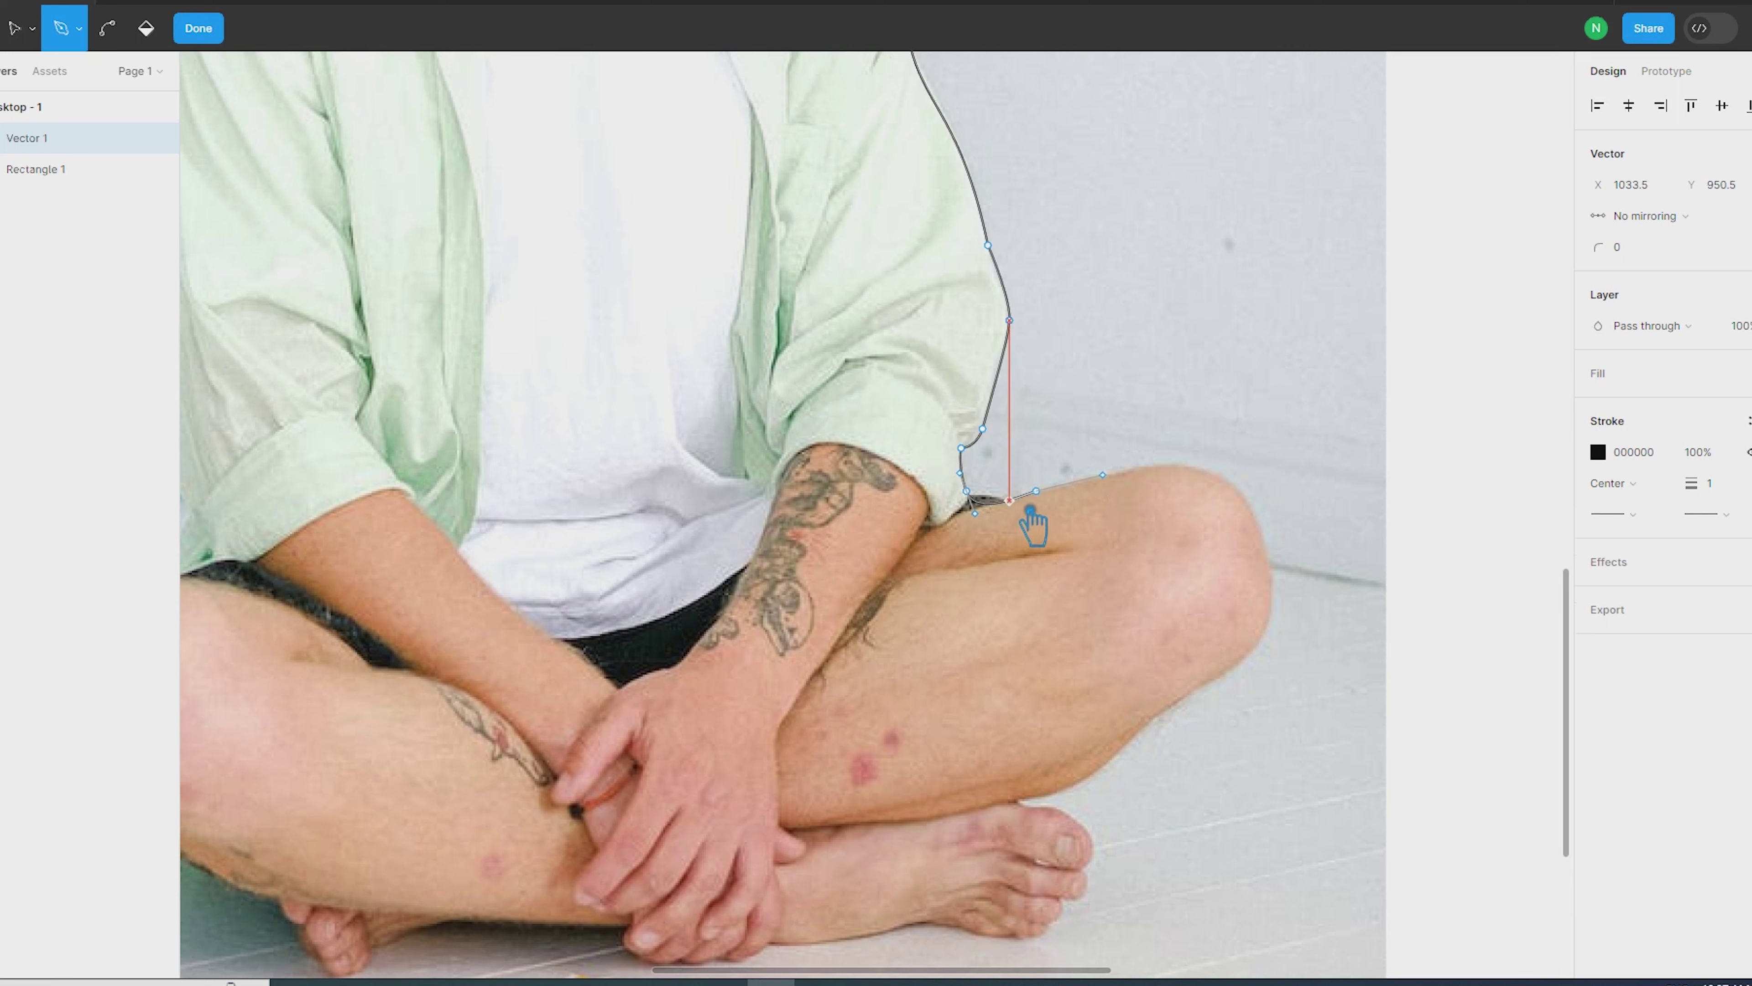
pyautogui.moveTo(1209, 468); pyautogui.dragTo(1252, 483)
pyautogui.moveTo(1261, 632)
pyautogui.mouseDown()
pyautogui.moveTo(1232, 701)
pyautogui.moveTo(1128, 744)
pyautogui.mouseUp()
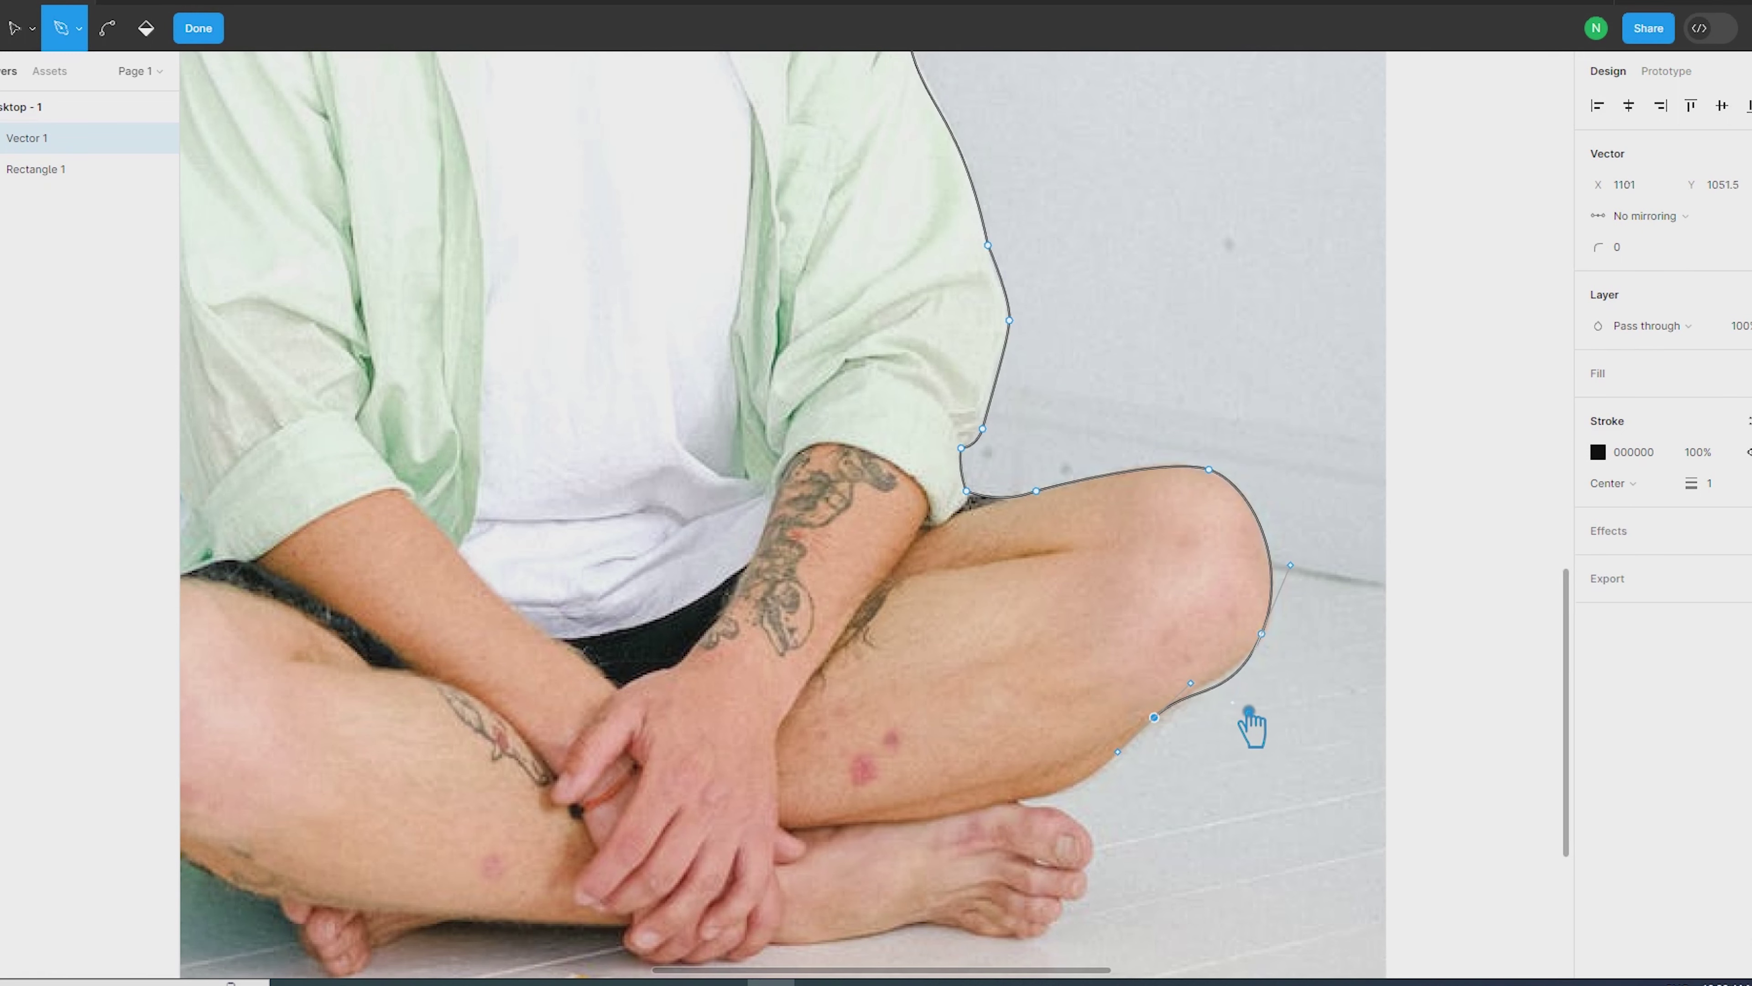
pyautogui.moveTo(1017, 800)
pyautogui.mouseDown()
pyautogui.moveTo(962, 804)
pyautogui.moveTo(1179, 811)
pyautogui.mouseUp()
# Step: Trace around the toe tip, along the underside and sole of the foot, and around the calf
pyautogui.scroll(5, 974, 815)
pyautogui.scroll(-3, 1199, 820)
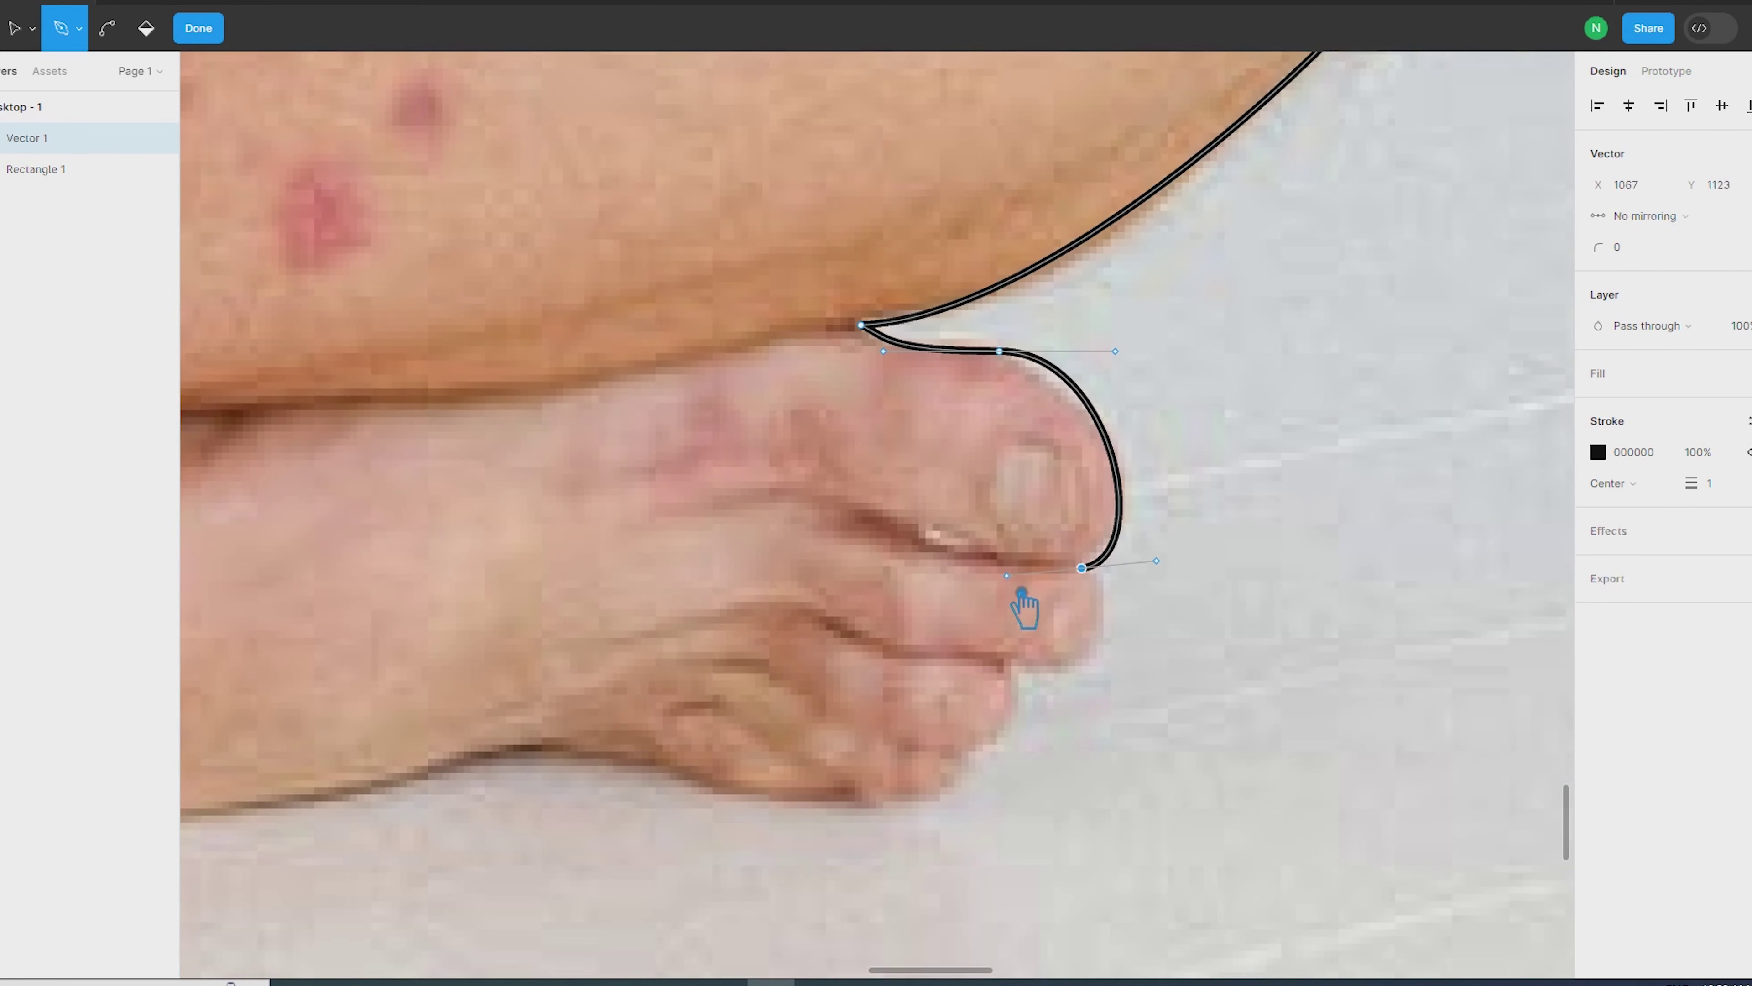
pyautogui.scroll(-2, 1106, 403)
pyautogui.moveTo(1081, 440)
pyautogui.mouseDown()
pyautogui.moveTo(1112, 424)
pyautogui.moveTo(1081, 483)
pyautogui.moveTo(1020, 531)
pyautogui.mouseUp()
pyautogui.moveTo(892, 492); pyautogui.dragTo(868, 491)
pyautogui.moveTo(714, 511); pyautogui.dragTo(752, 529)
pyautogui.click(659, 530)
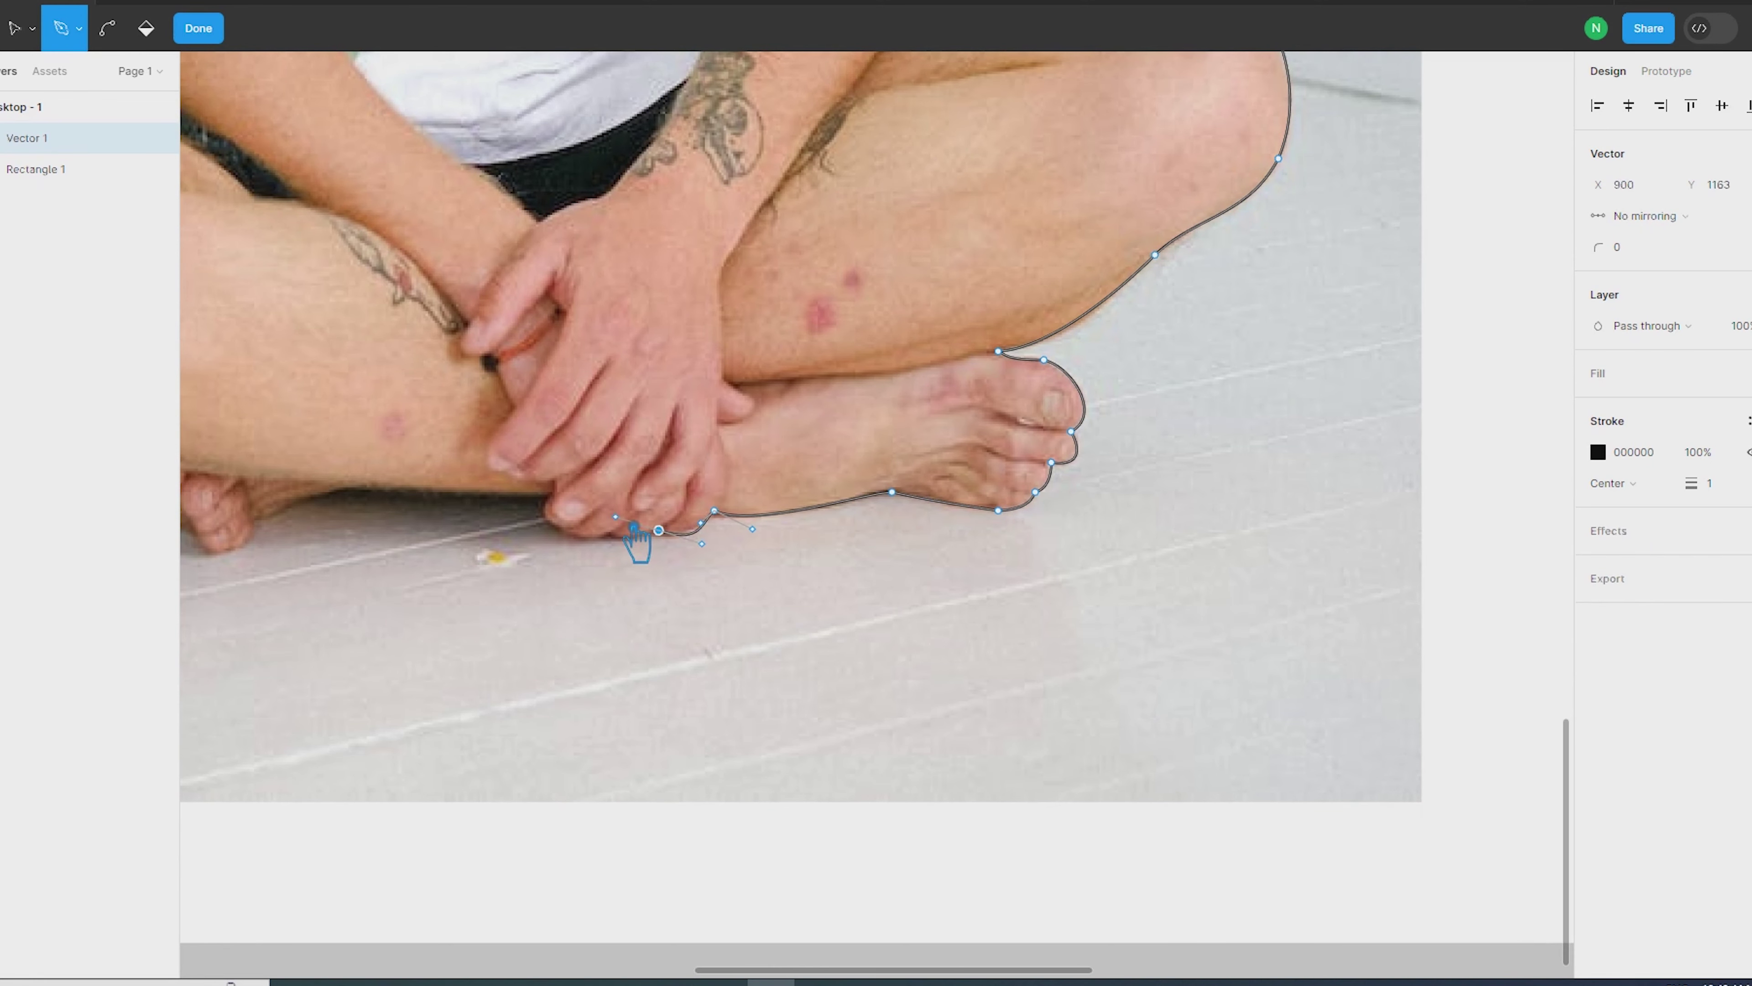
pyautogui.moveTo(611, 531); pyautogui.dragTo(636, 548)
pyautogui.click(568, 528)
pyautogui.click(552, 492)
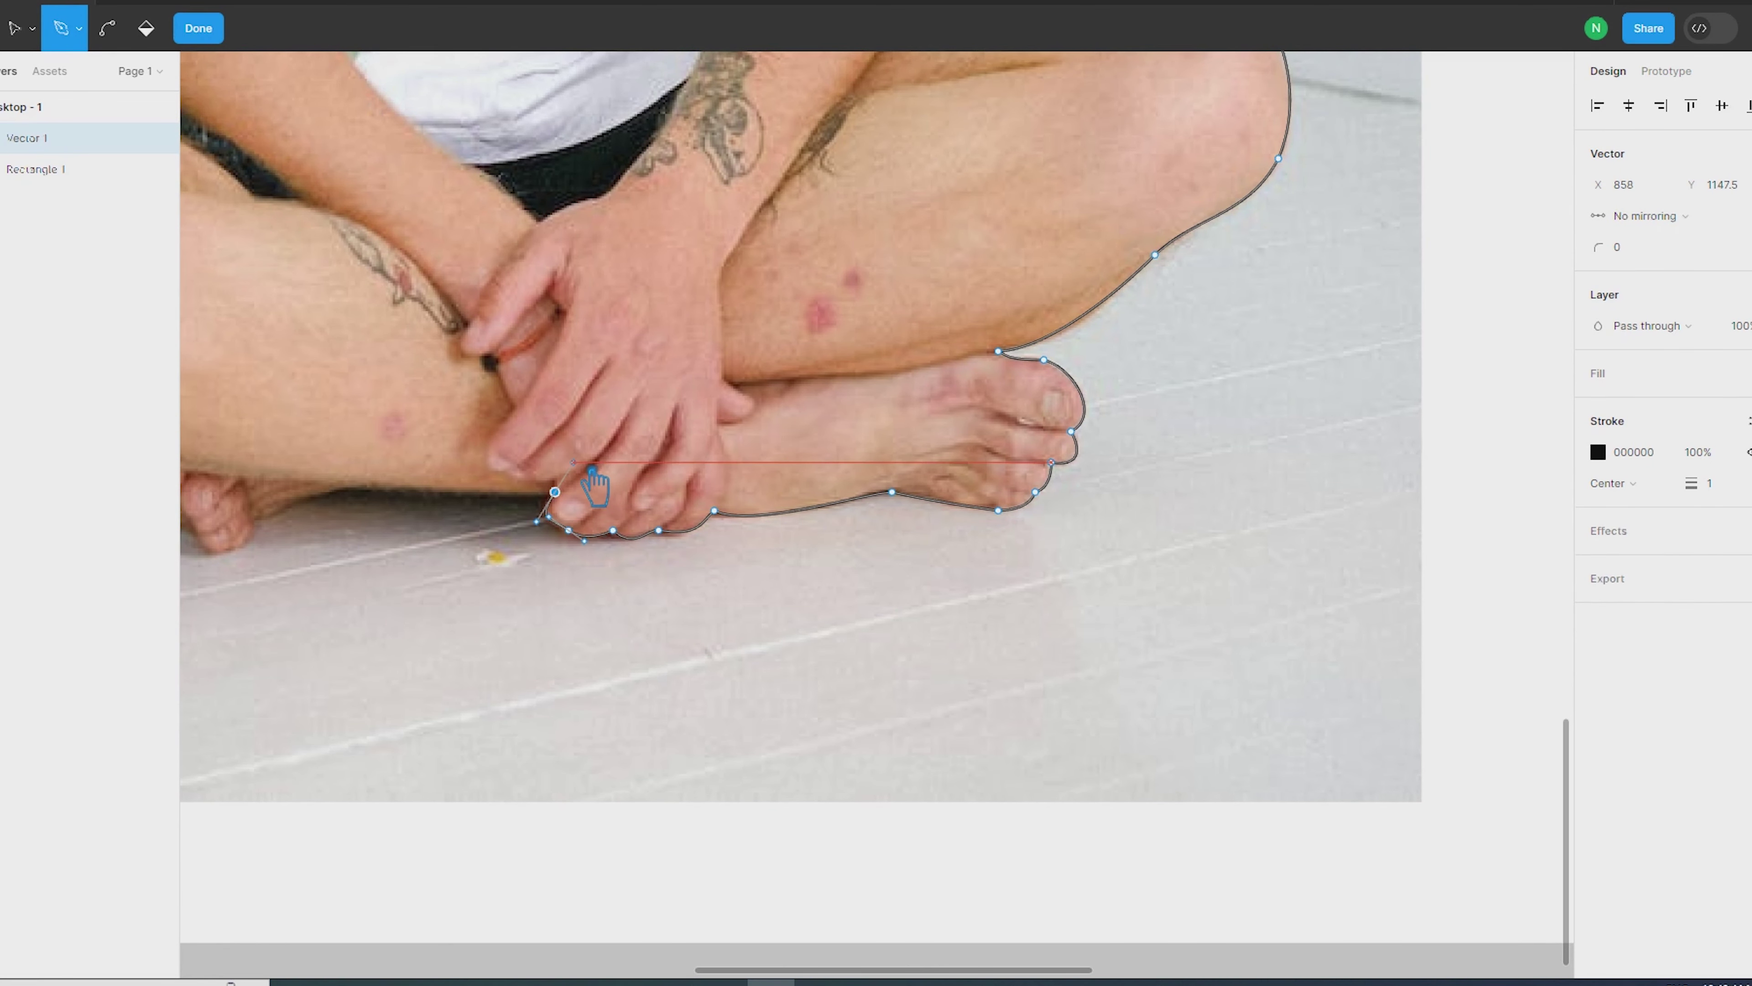
pyautogui.moveTo(379, 509)
pyautogui.mouseDown()
pyautogui.moveTo(890, 620)
pyautogui.moveTo(789, 595)
pyautogui.moveTo(786, 663)
pyautogui.moveTo(676, 624)
pyautogui.mouseUp()
# Step: Trace around the other foot's toes, up the shin over the knee, and up the arm
pyautogui.click(684, 603)
pyautogui.click(548, 522)
pyautogui.click(488, 514)
pyautogui.moveTo(409, 421); pyautogui.dragTo(394, 363)
pyautogui.moveTo(528, 219); pyautogui.dragTo(546, 210)
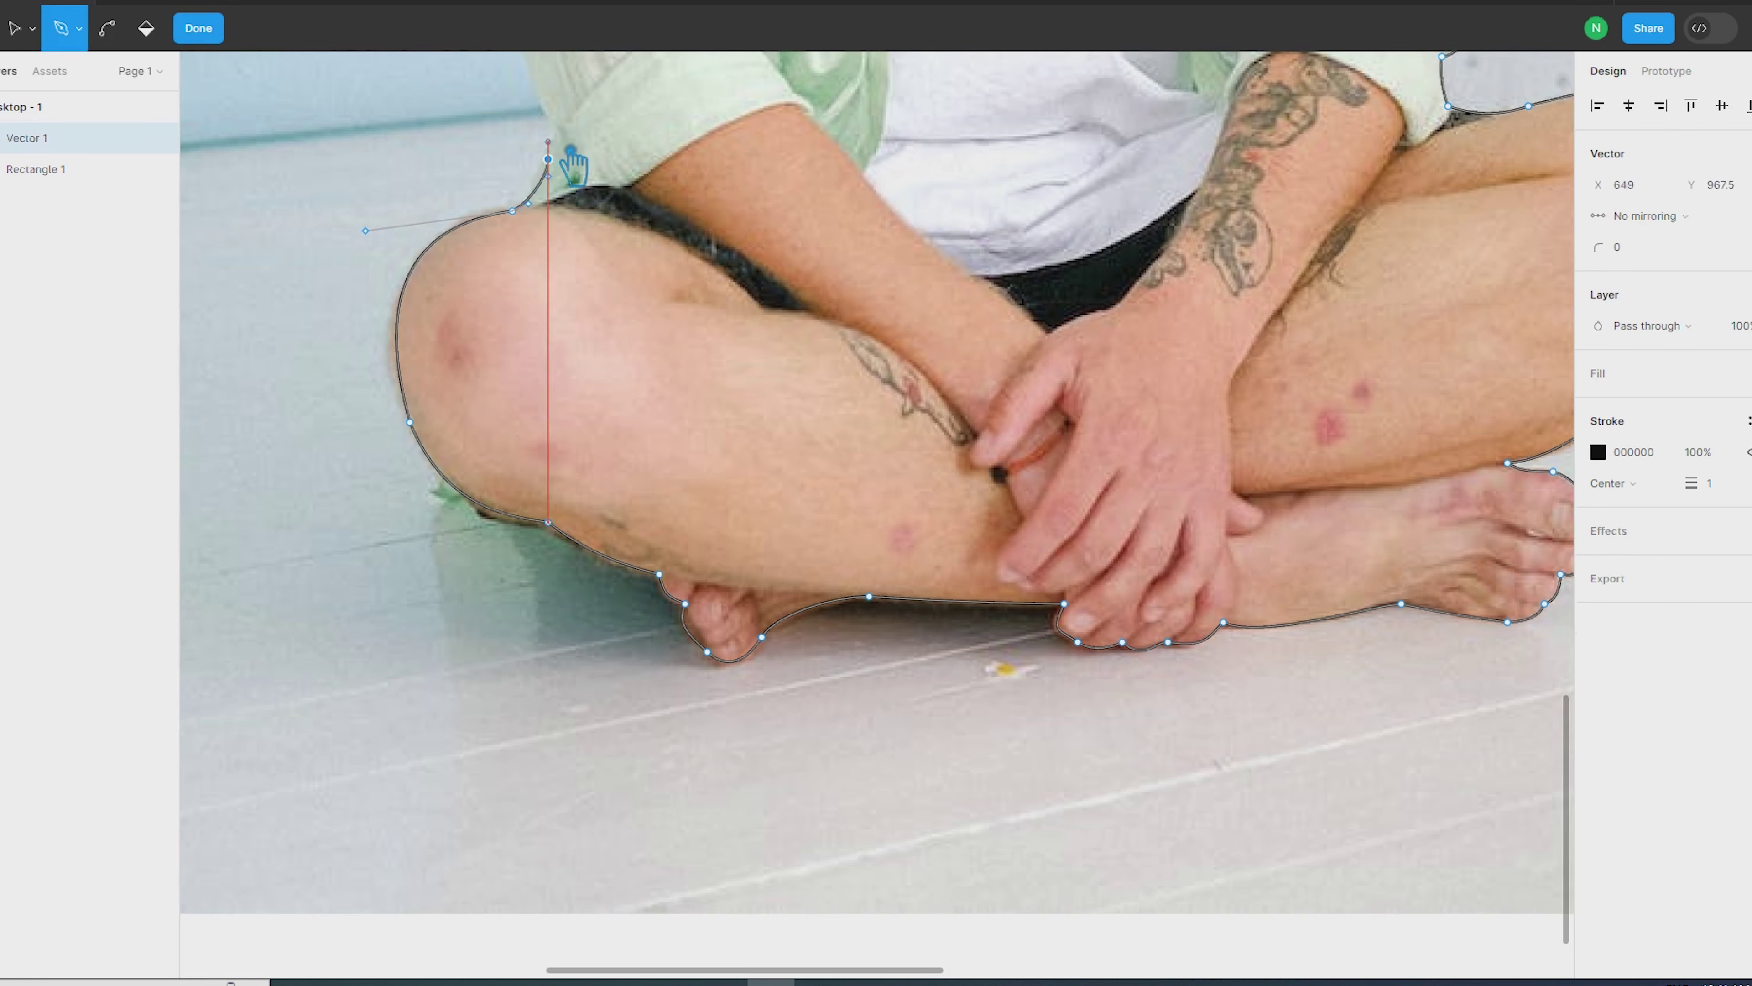
pyautogui.scroll(5, 548, 228)
pyautogui.click(647, 244)
pyautogui.click(693, 471)
pyautogui.click(664, 327)
# Step: Continue the outline up the arm and shoulder to the hair, undoing misplaced points near the cap
pyautogui.scroll(5, 731, 207)
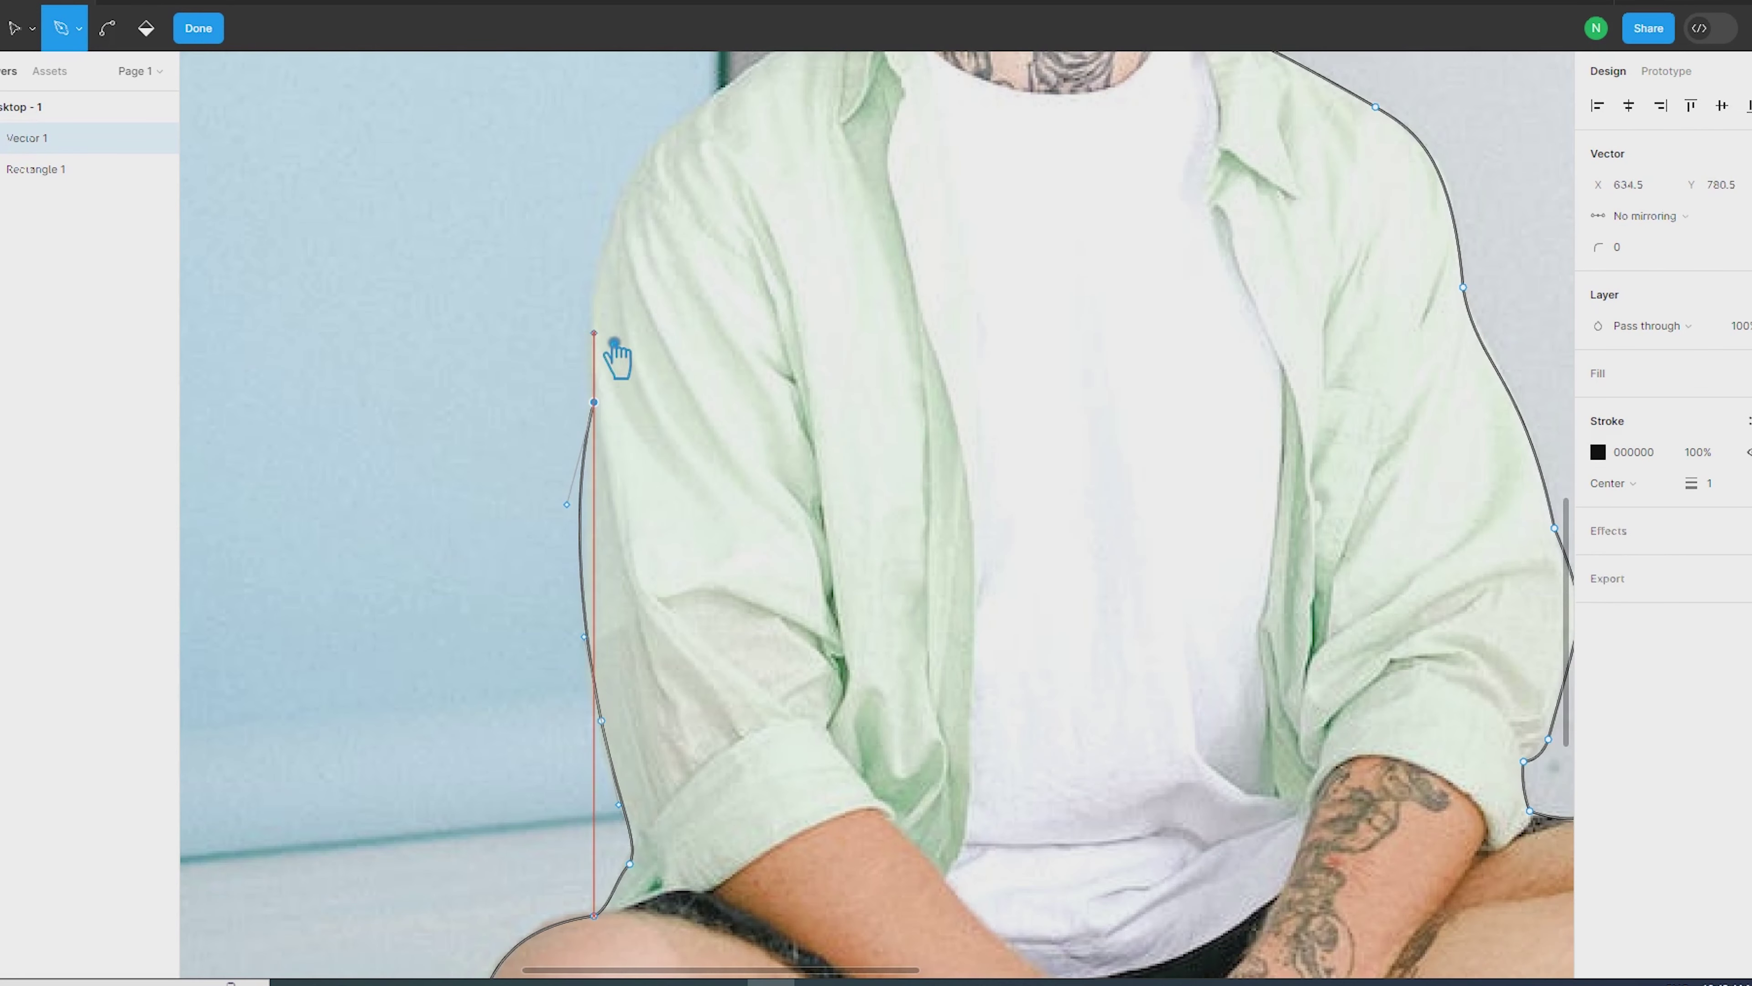
pyautogui.click(591, 466)
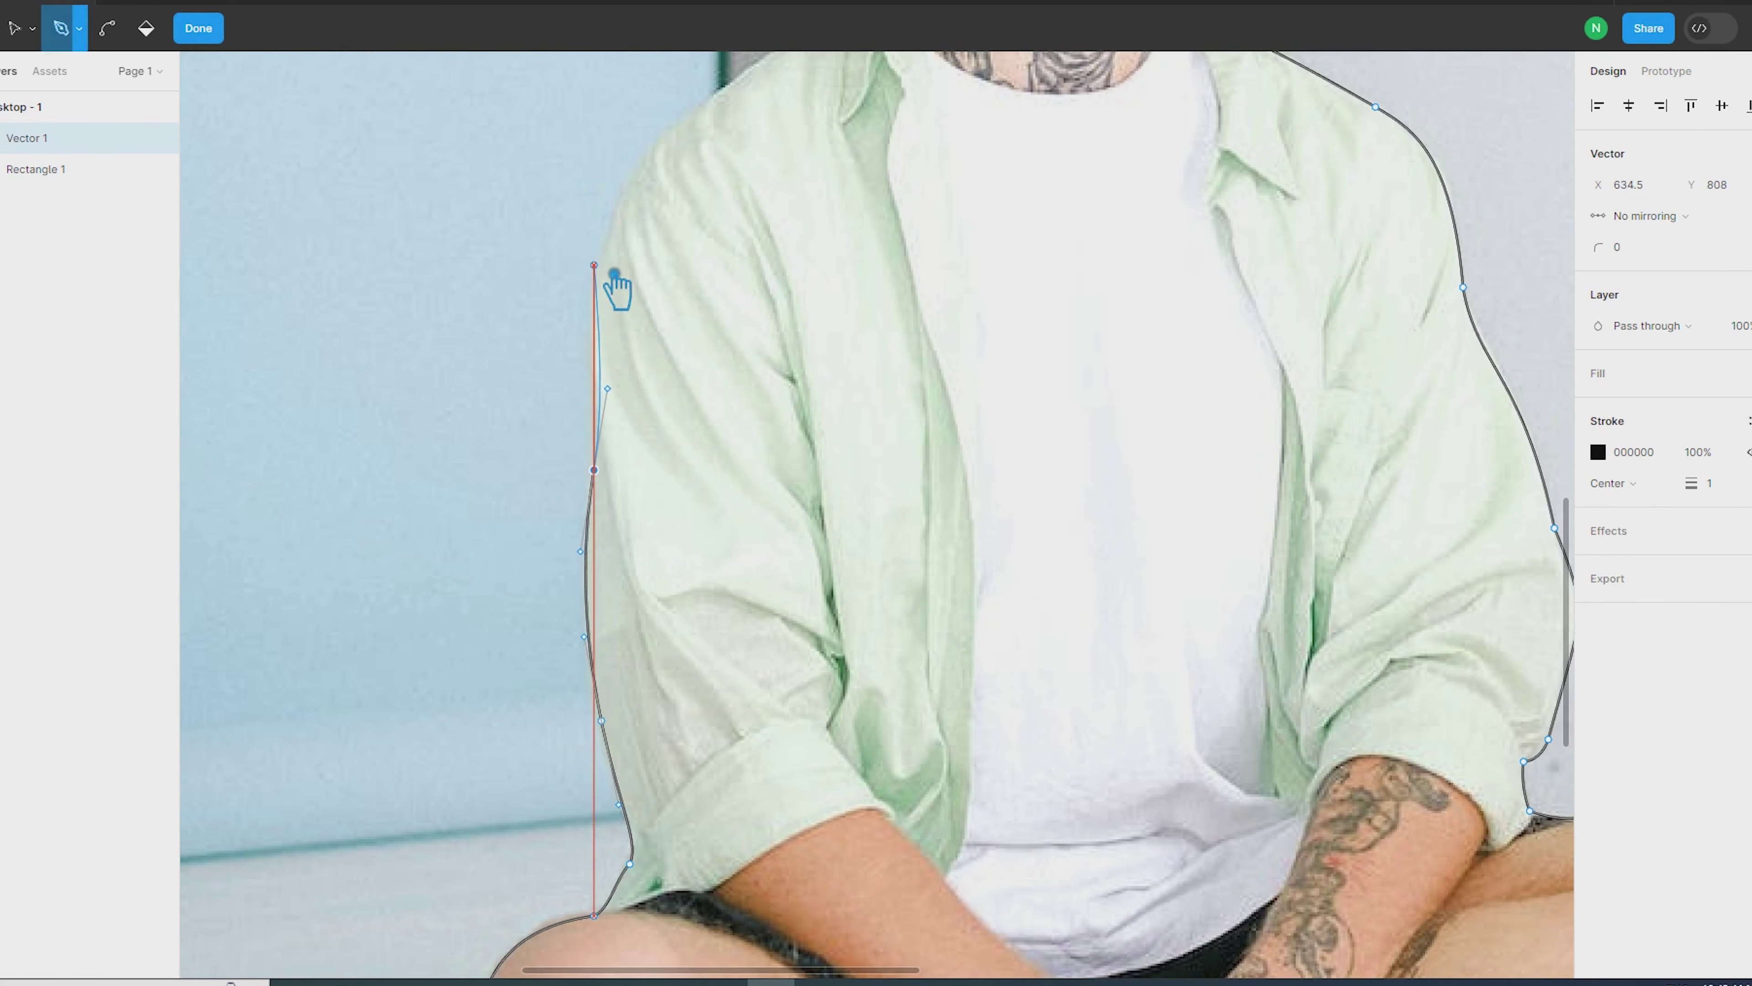
pyautogui.click(599, 259)
pyautogui.scroll(4, 607, 294)
pyautogui.click(659, 414)
pyautogui.click(764, 329)
pyautogui.moveTo(822, 290); pyautogui.dragTo(872, 259)
pyautogui.scroll(4, 876, 276)
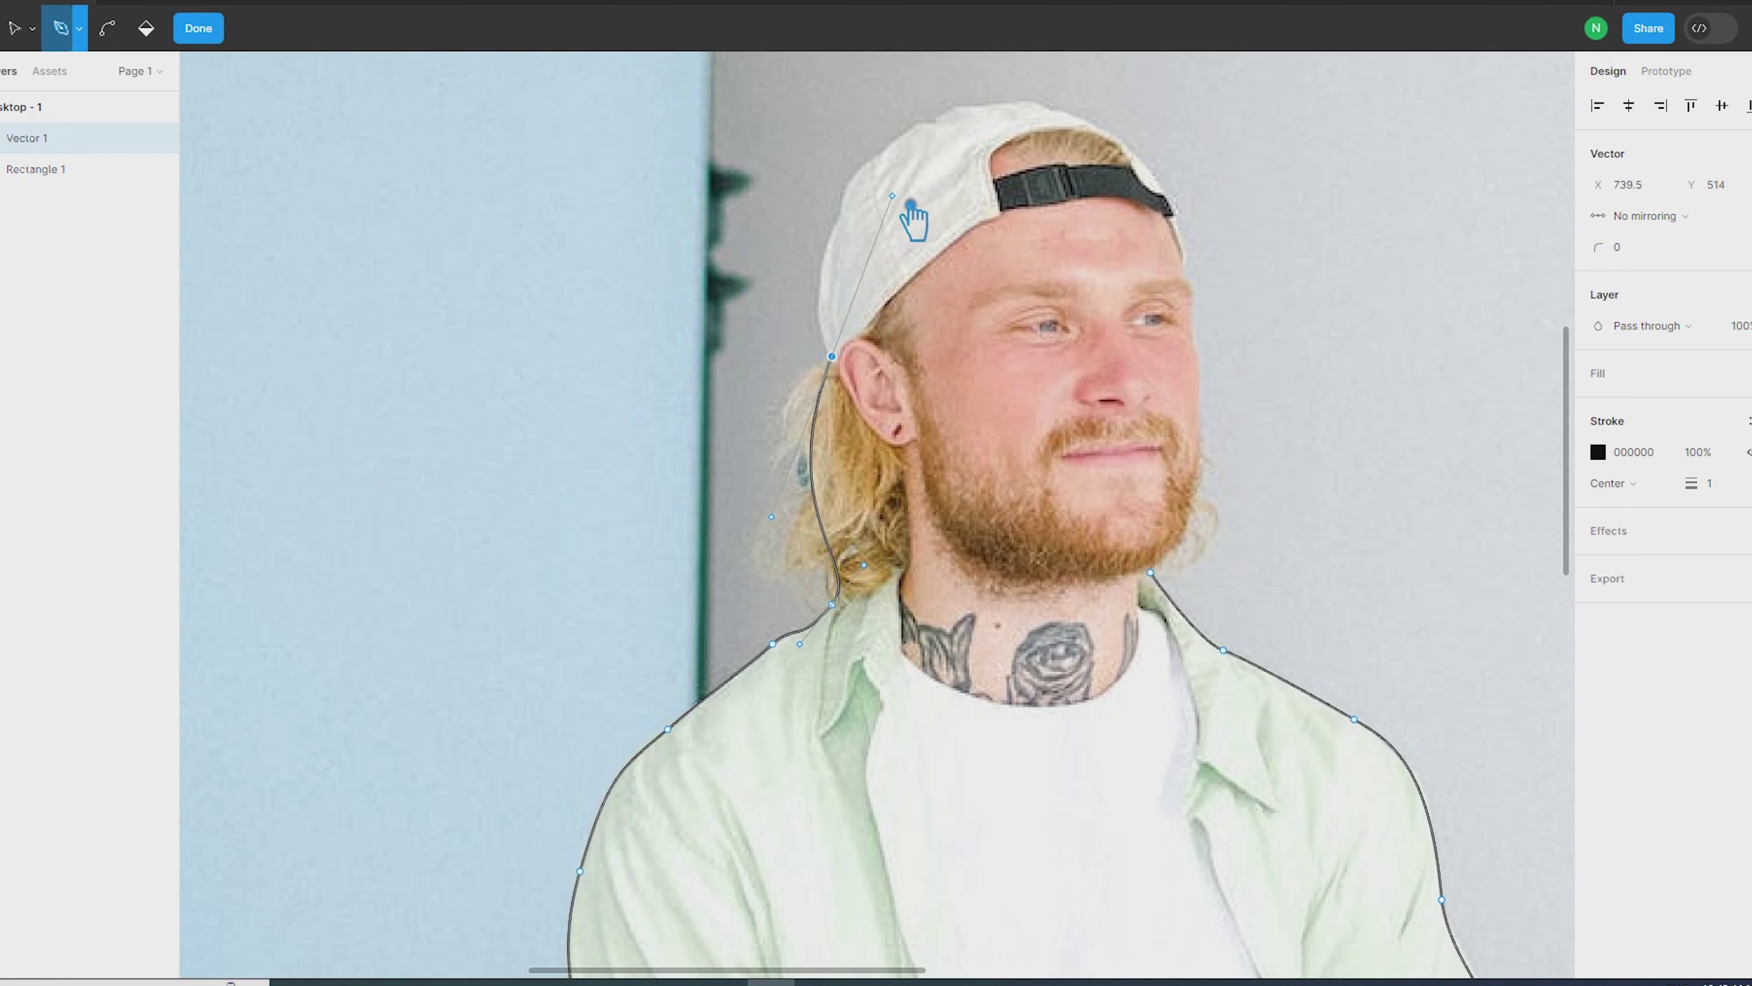
pyautogui.click(832, 356)
pyautogui.moveTo(860, 178); pyautogui.dragTo(872, 163)
pyautogui.hotkey('ctrl', 'z')
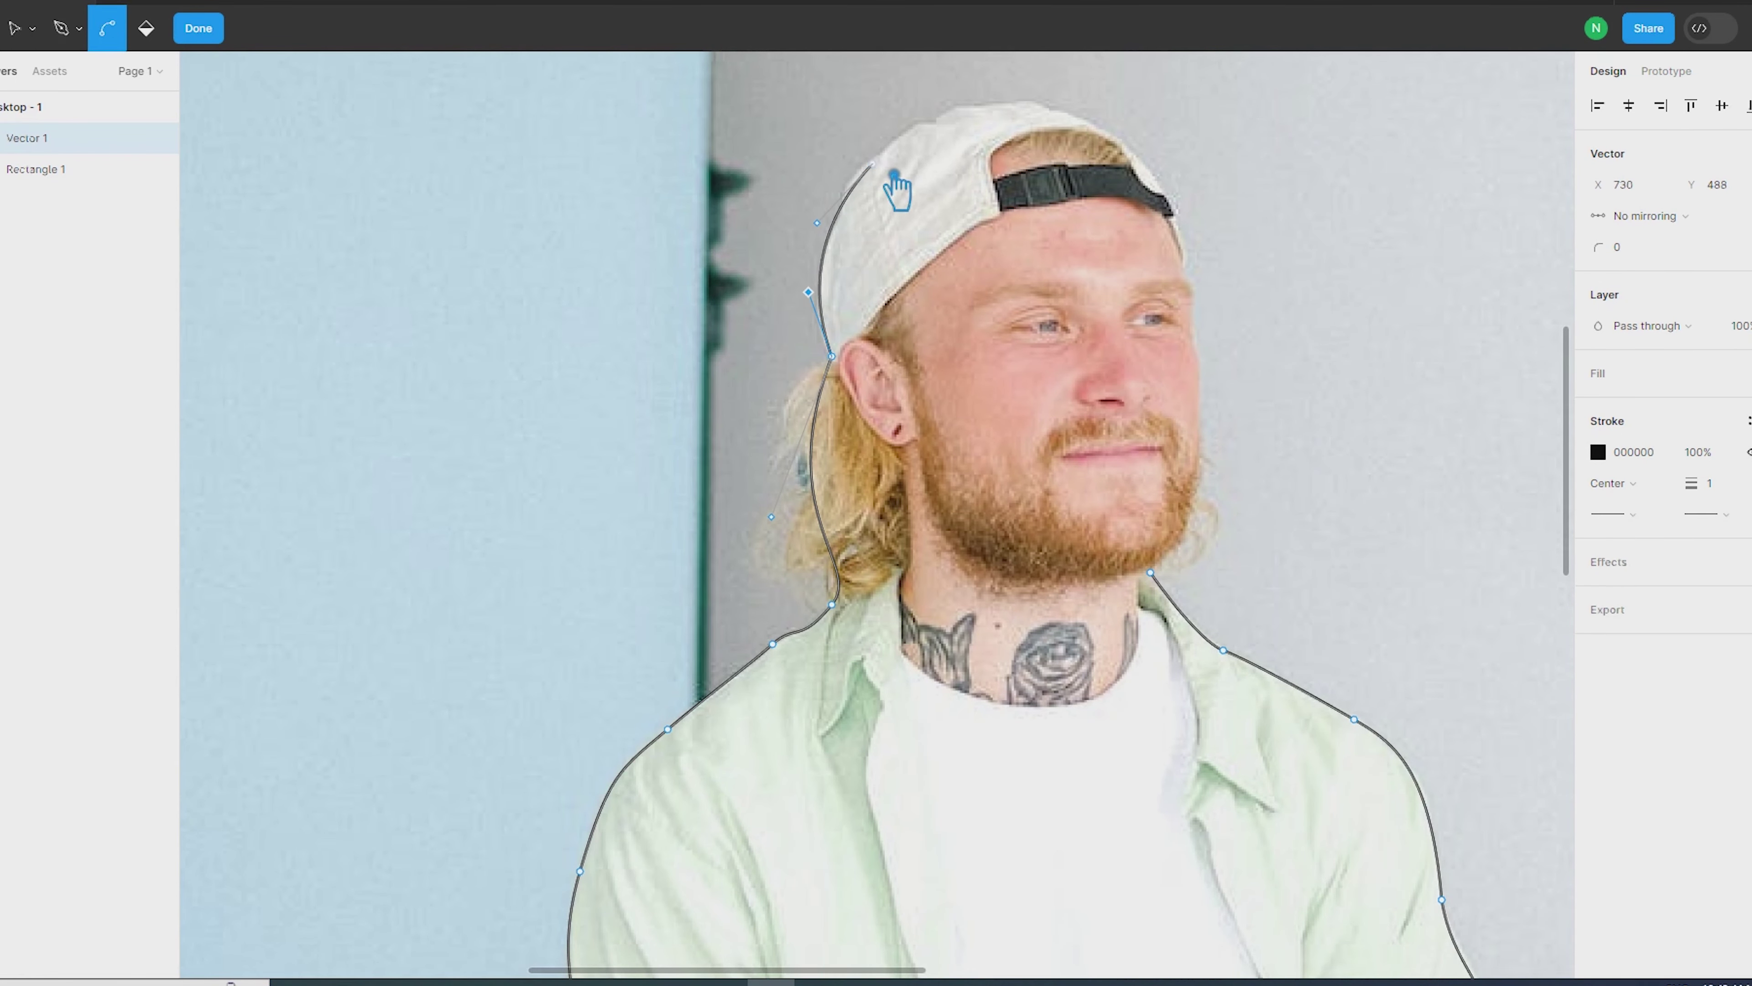
# Step: Trace over the cap and down the face and beard, closing the path at the neck
pyautogui.click(880, 152)
pyautogui.click(974, 107)
pyautogui.click(1056, 112)
pyautogui.moveTo(1161, 185)
pyautogui.mouseDown()
pyautogui.moveTo(1202, 249)
pyautogui.moveTo(1192, 312)
pyautogui.mouseUp()
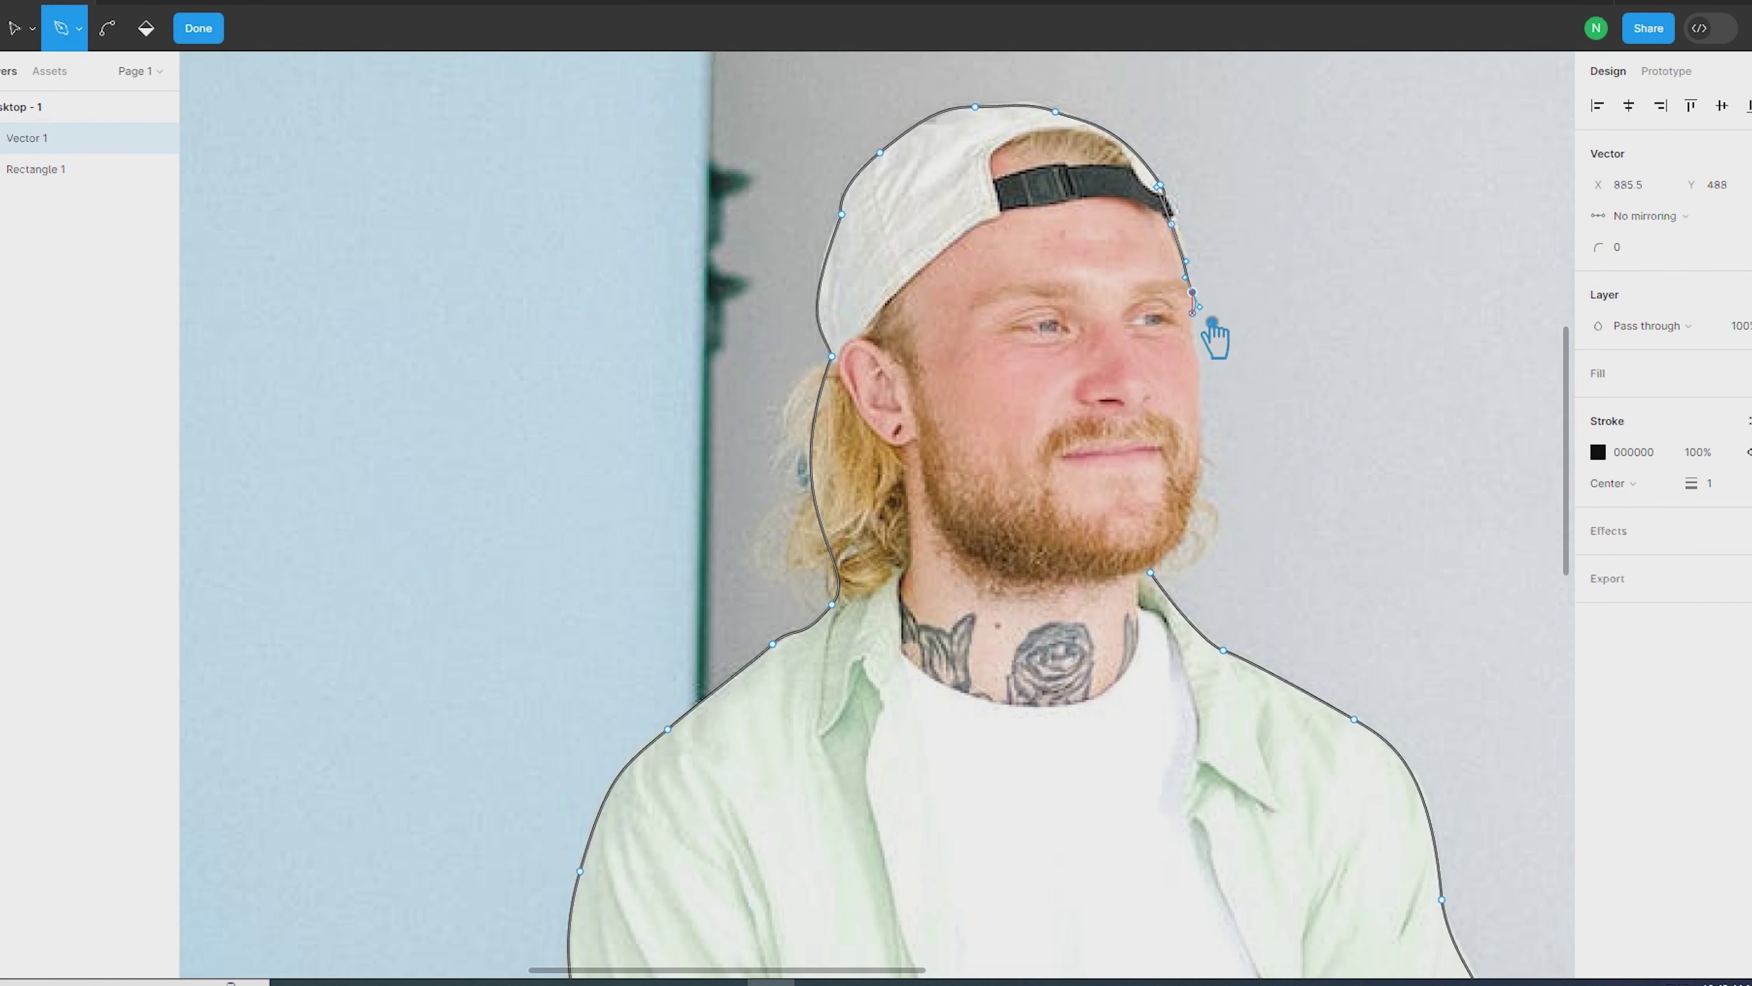
pyautogui.click(1196, 357)
pyautogui.moveTo(1202, 445); pyautogui.dragTo(1224, 496)
pyautogui.click(1151, 573)
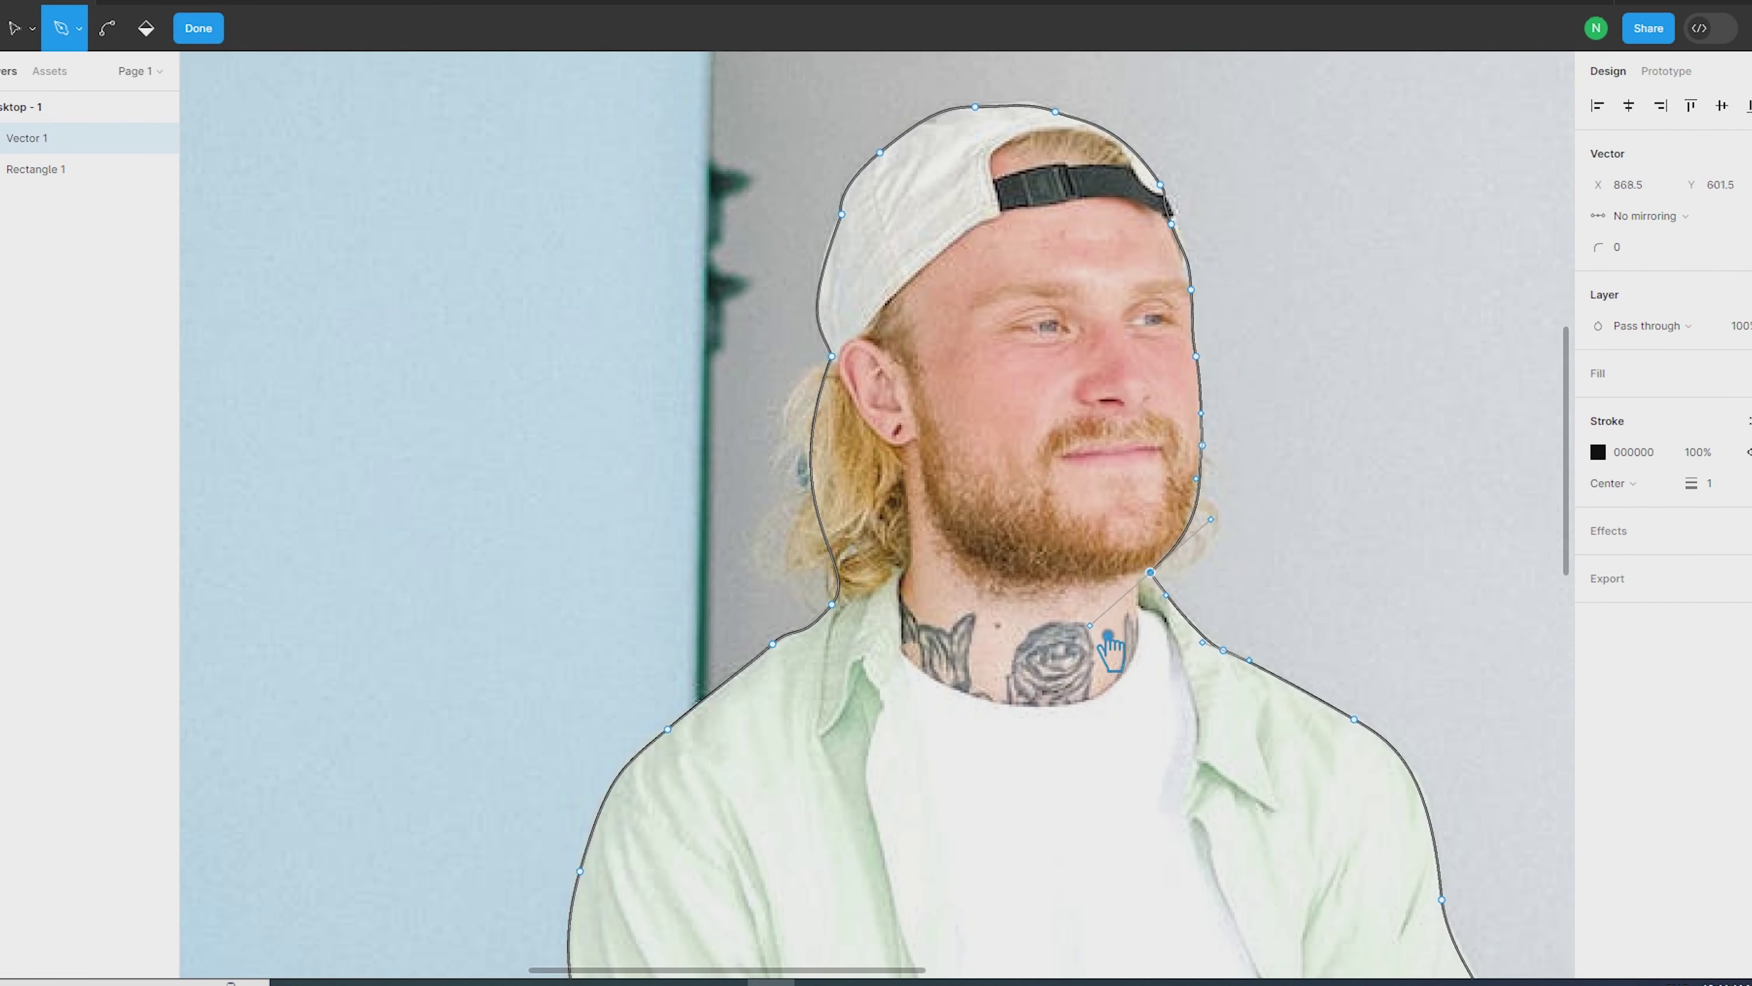
# Step: Exit vector editing, leaving Vector 1 as a closed 568.11×758.51 outline
pyautogui.keyDown('ctrl'); pyautogui.scroll(-3, 761, 438); pyautogui.keyUp('ctrl')
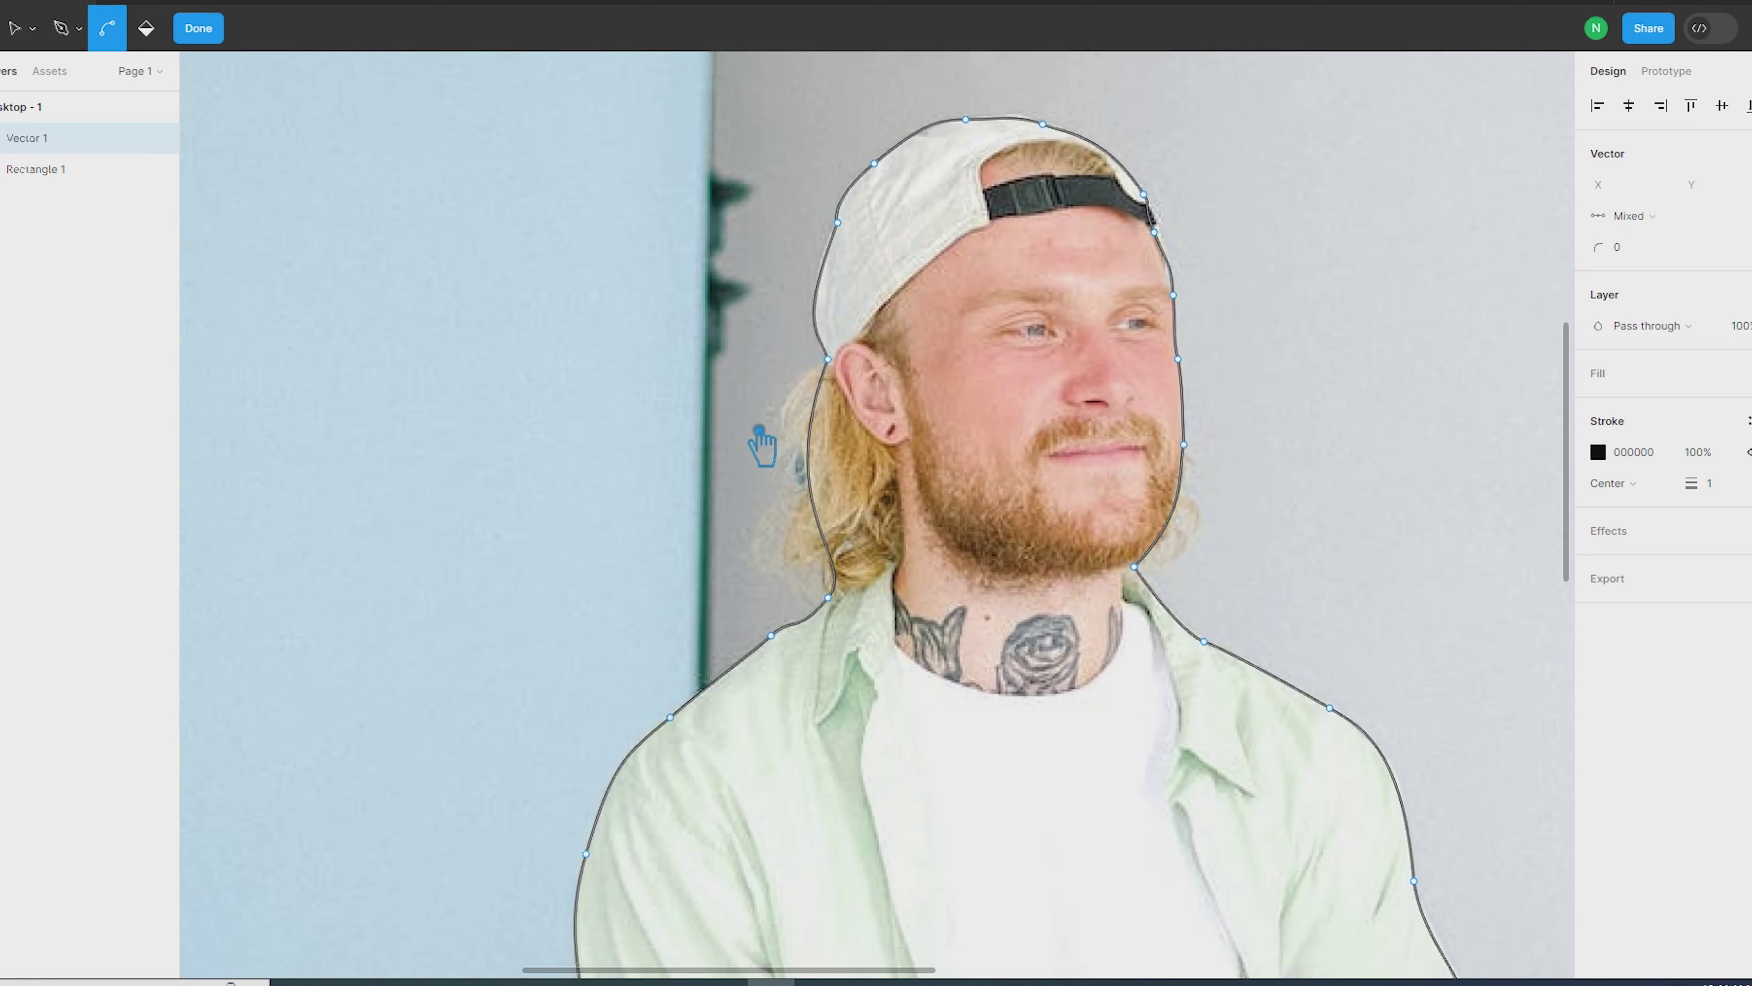
pyautogui.keyDown('ctrl'); pyautogui.scroll(-2, 760, 434); pyautogui.keyUp('ctrl')
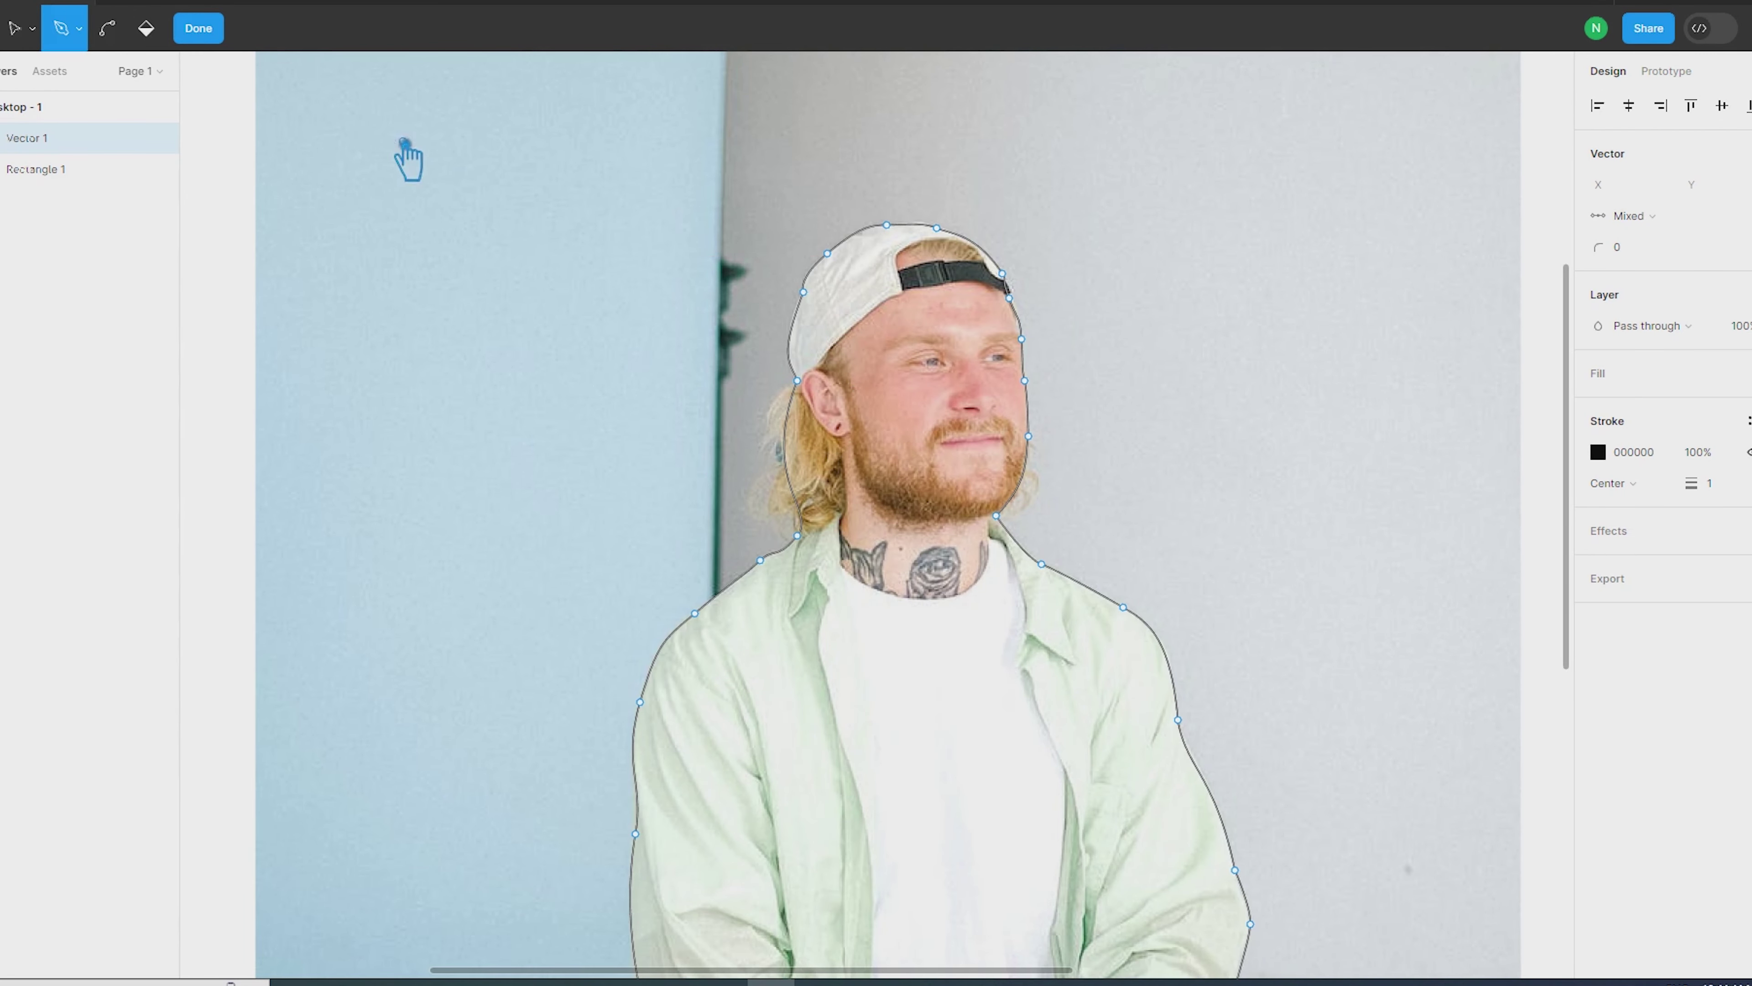
pyautogui.click(199, 29)
pyautogui.scroll(-5, 614, 351)
pyautogui.moveTo(83, 169)
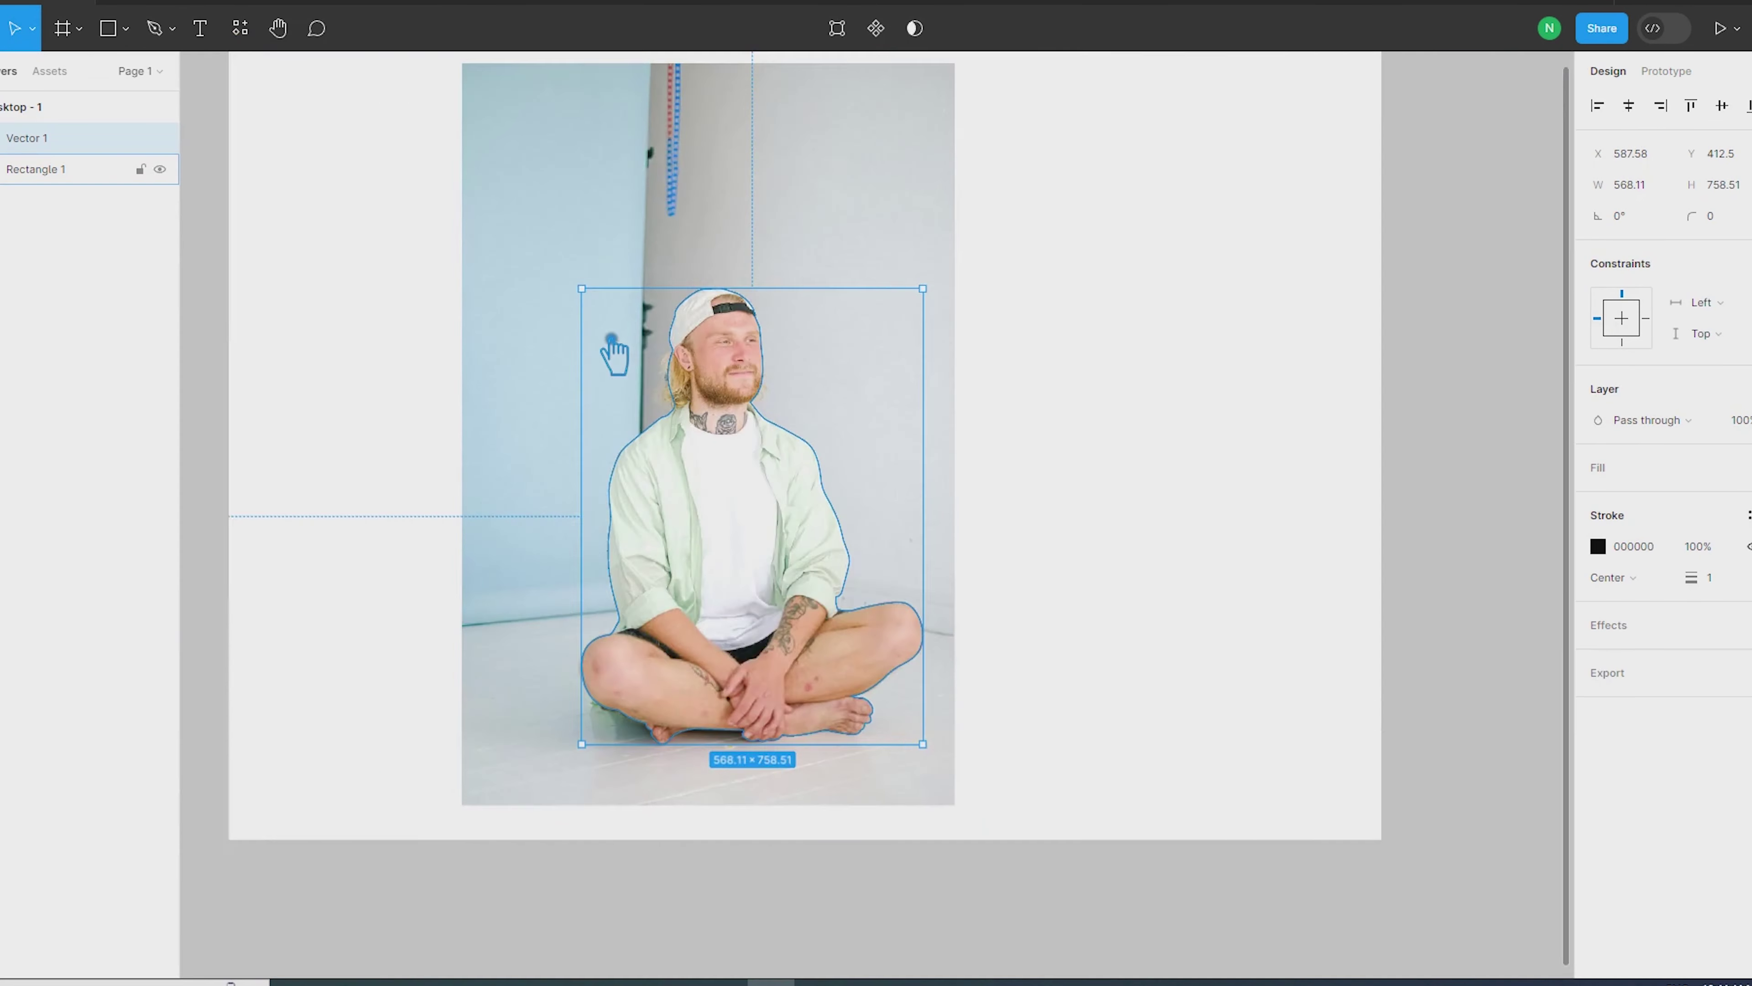
# Step: Move Vector 1 below the photo layer and give it a dark fill
pyautogui.moveTo(59, 141); pyautogui.dragTo(61, 197)
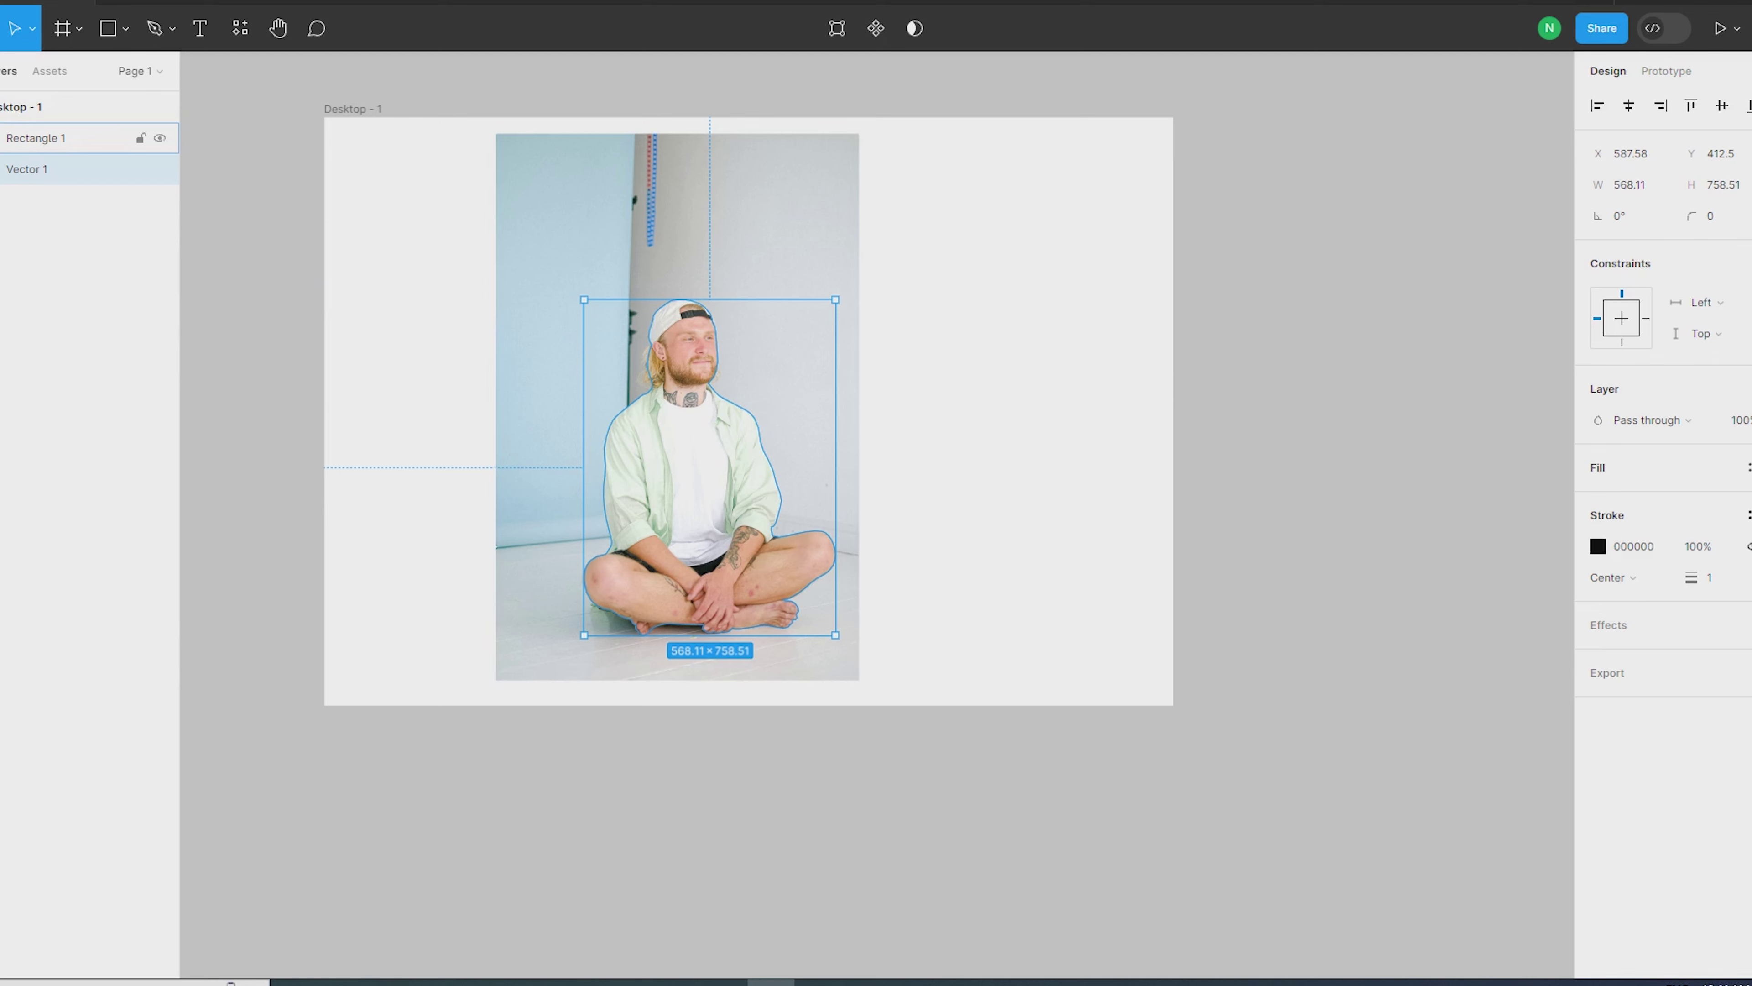
pyautogui.click(1747, 468)
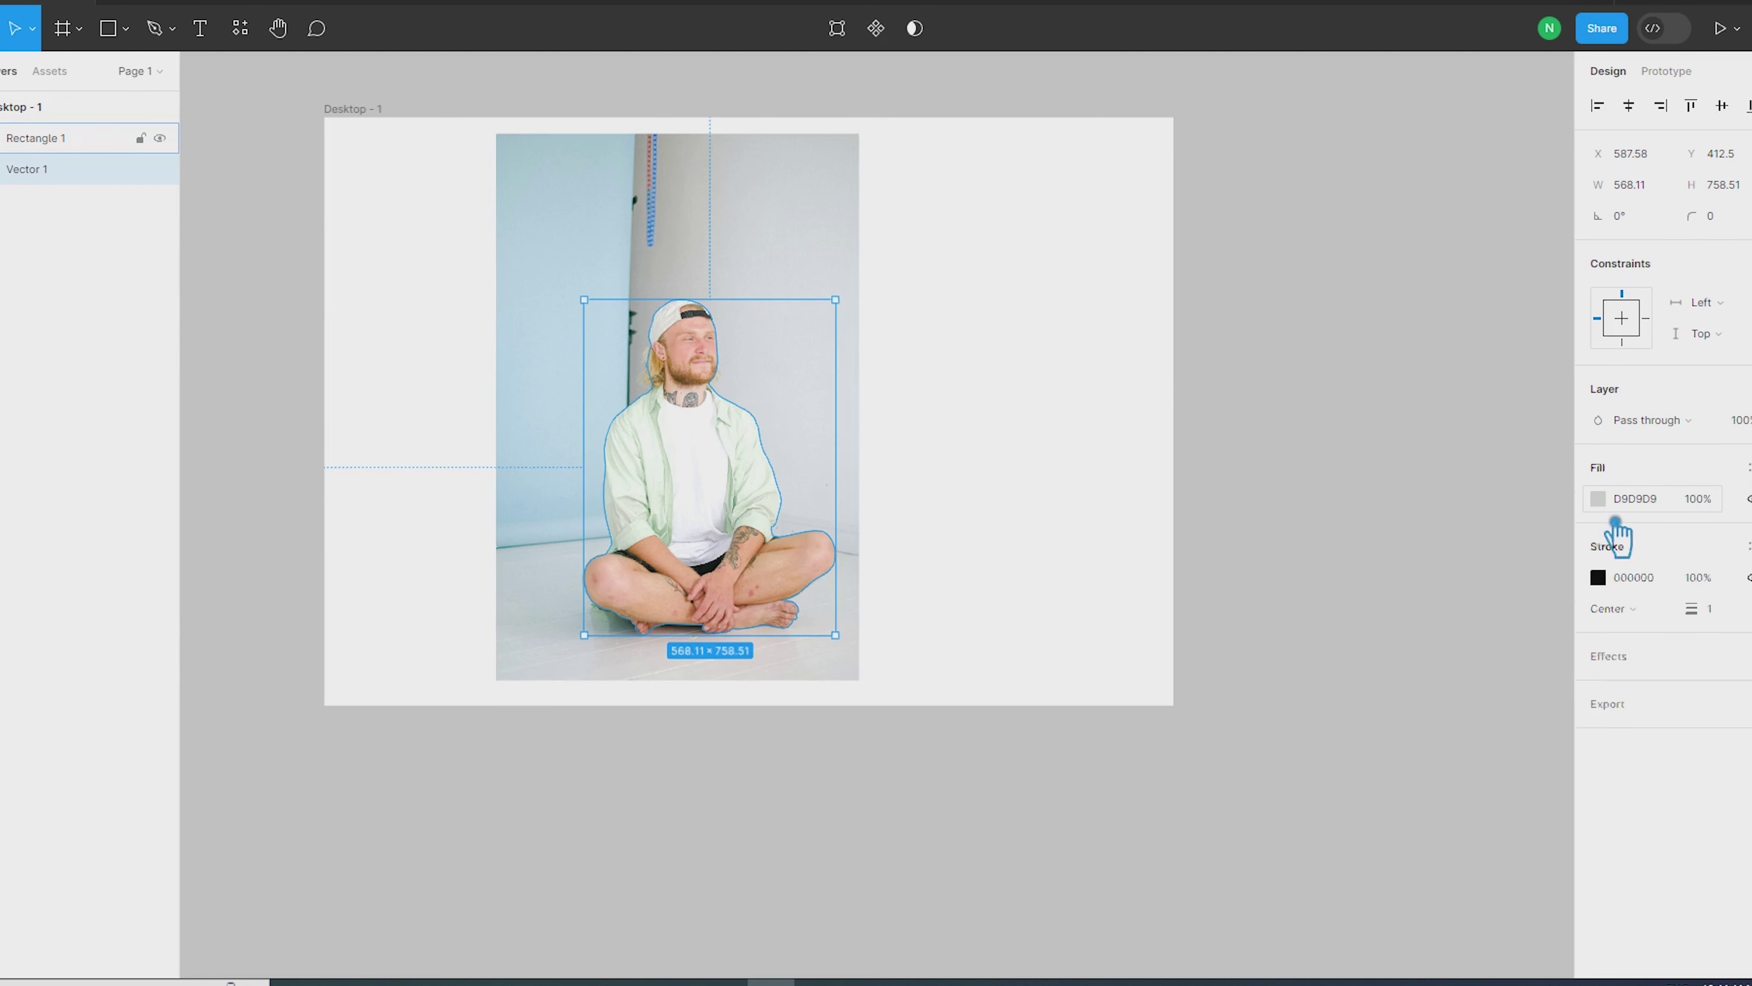
pyautogui.click(1599, 499)
pyautogui.click(1360, 629)
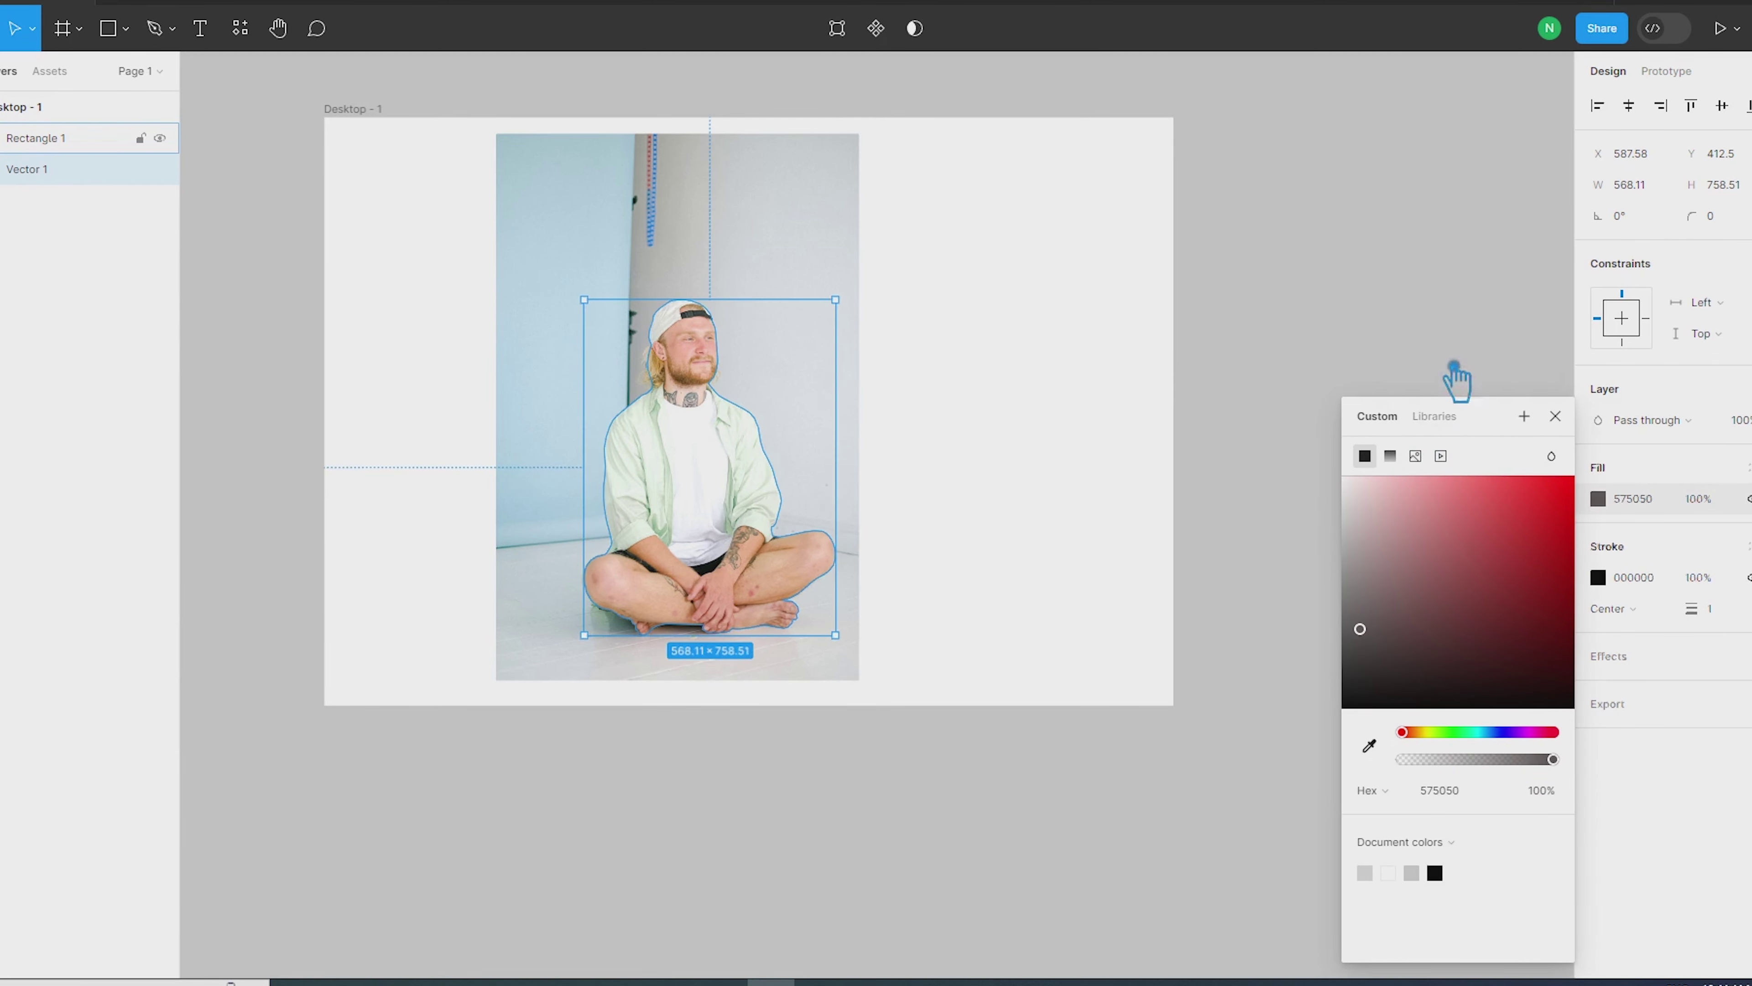
pyautogui.click(1353, 337)
# Step: Mask the photo with the outline using Use as mask, and view the cut-out result
pyautogui.click(27, 169)
pyautogui.keyDown('shift'); pyautogui.click(62, 142); pyautogui.keyUp('shift')
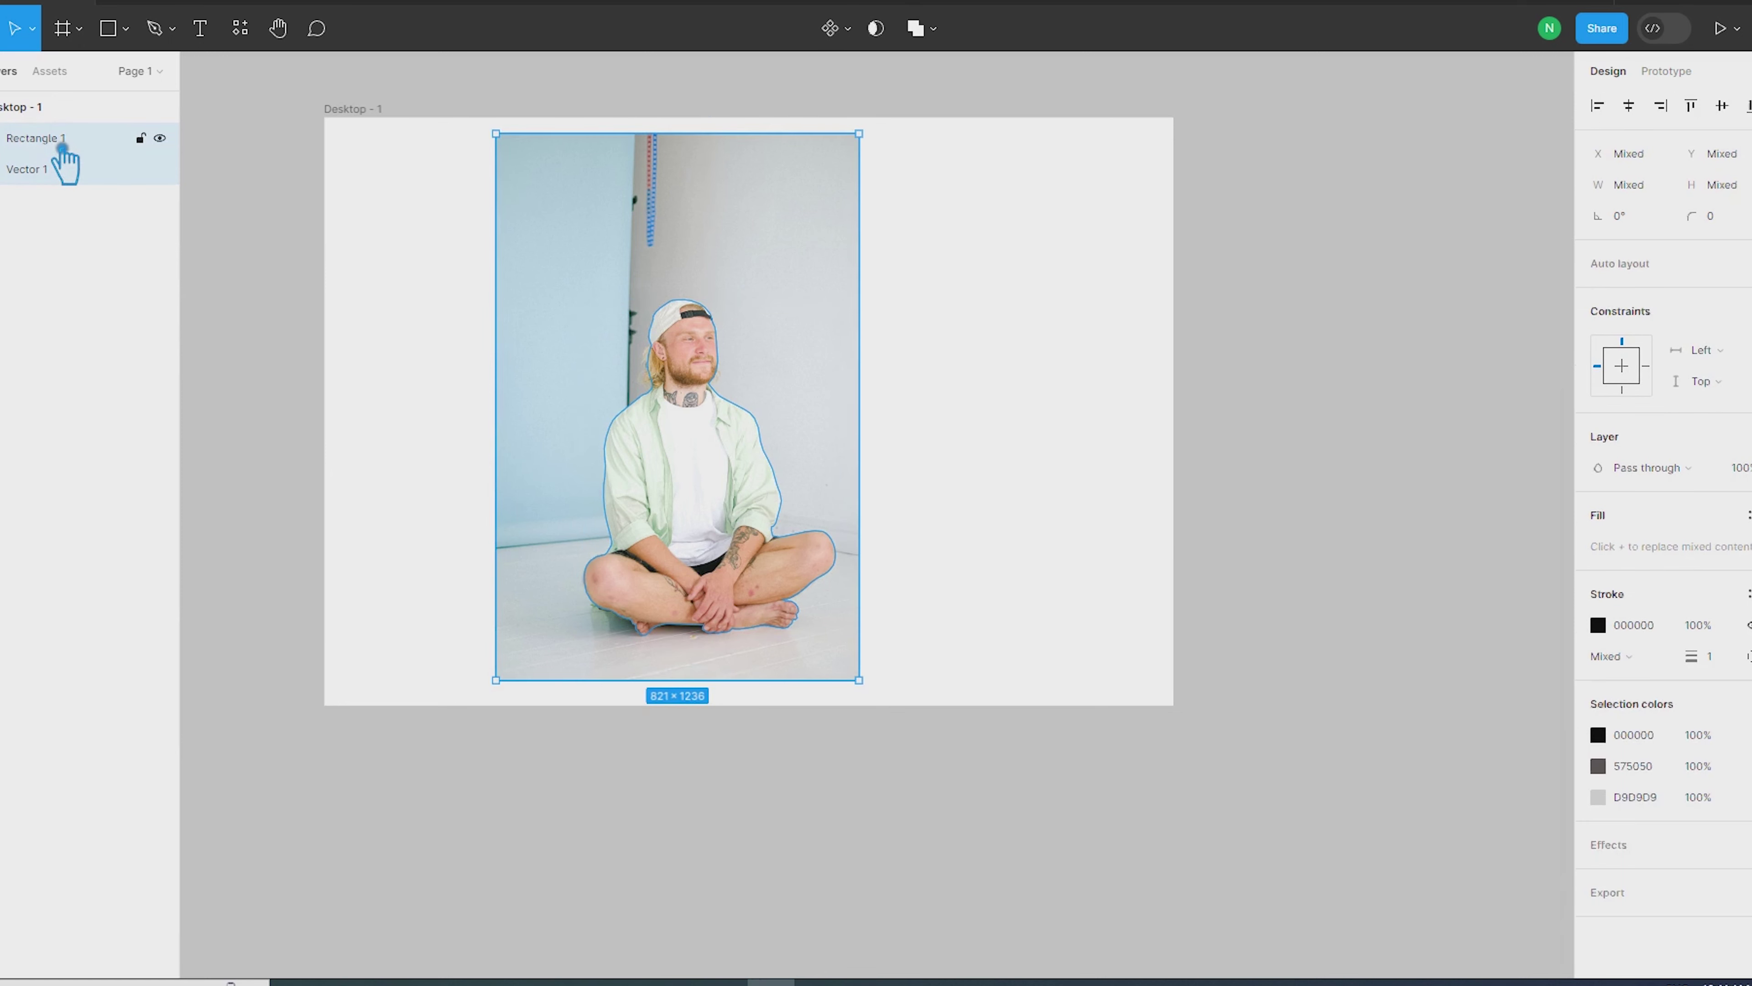
pyautogui.click(916, 28)
pyautogui.click(923, 417)
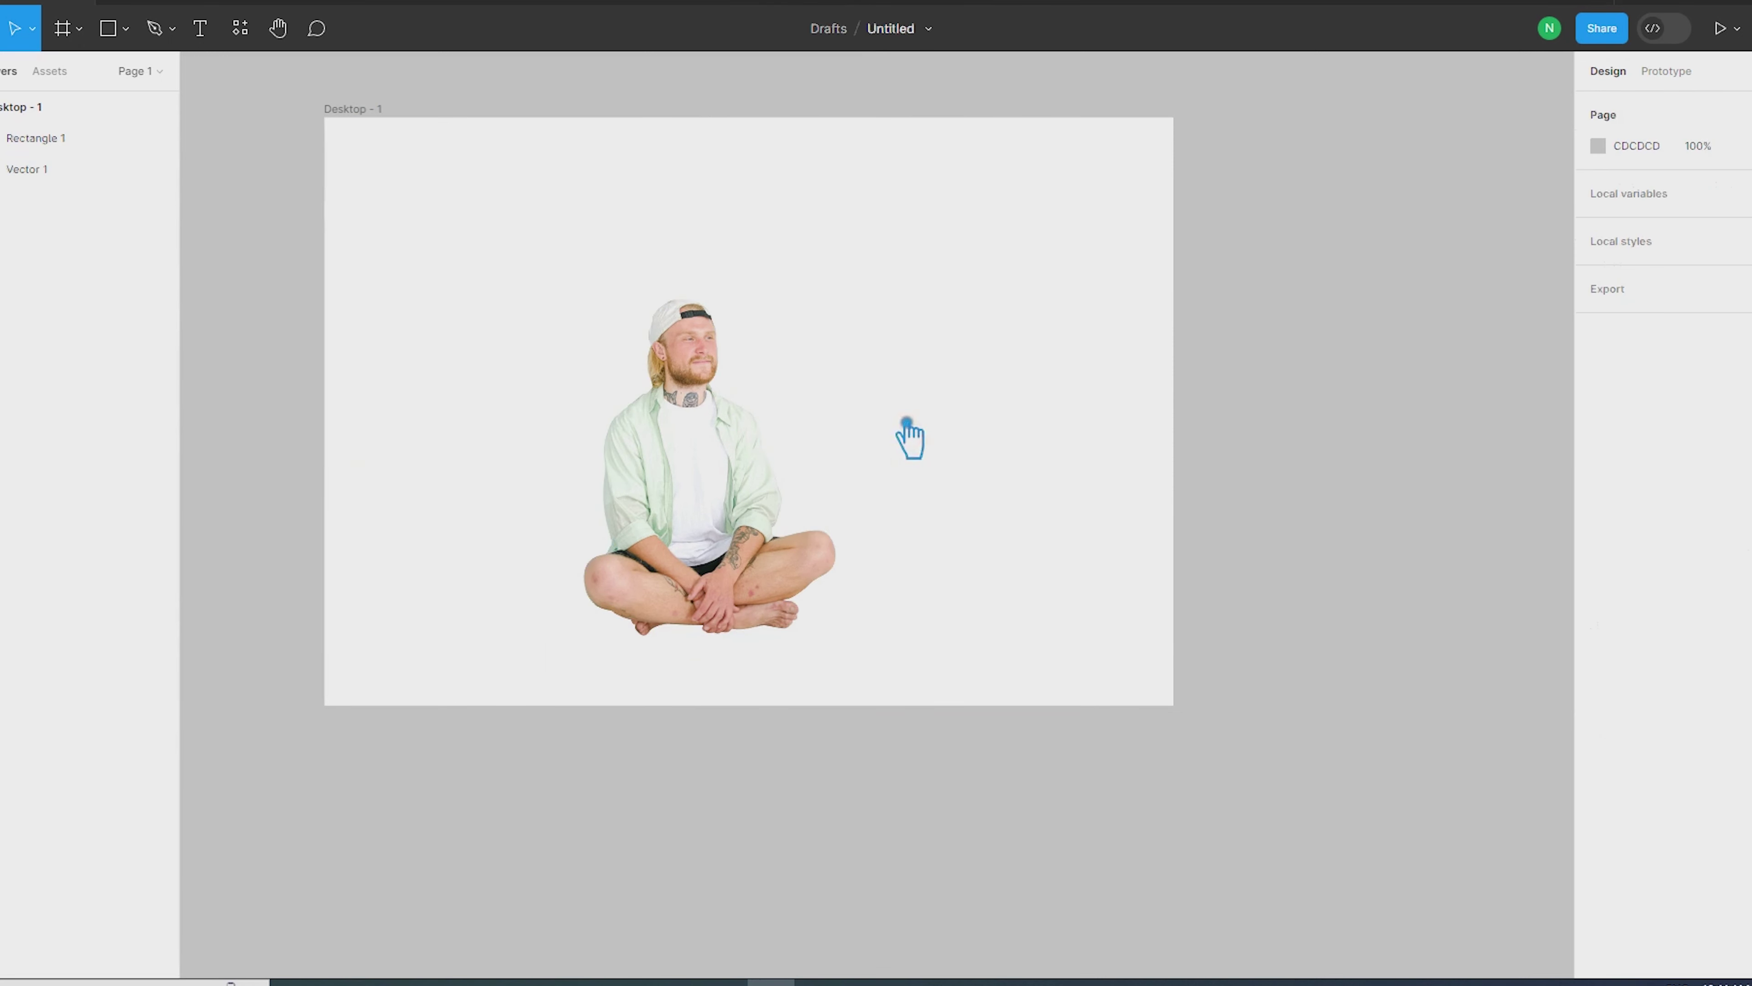
pyautogui.scroll(-2, 838, 452)
pyautogui.scroll(1, 838, 452)
pyautogui.moveTo(876, 478)
pyautogui.mouseDown()
pyautogui.moveTo(1208, 579)
pyautogui.moveTo(1127, 501)
pyautogui.moveTo(1062, 472)
pyautogui.mouseUp()
# Step: Select the outline and photo together and group them as Group 1, undoing an accidental resize
pyautogui.click(970, 573)
pyautogui.moveTo(1043, 688); pyautogui.dragTo(1010, 626)
pyautogui.hotkey('ctrl', 'z')
pyautogui.click(1150, 626)
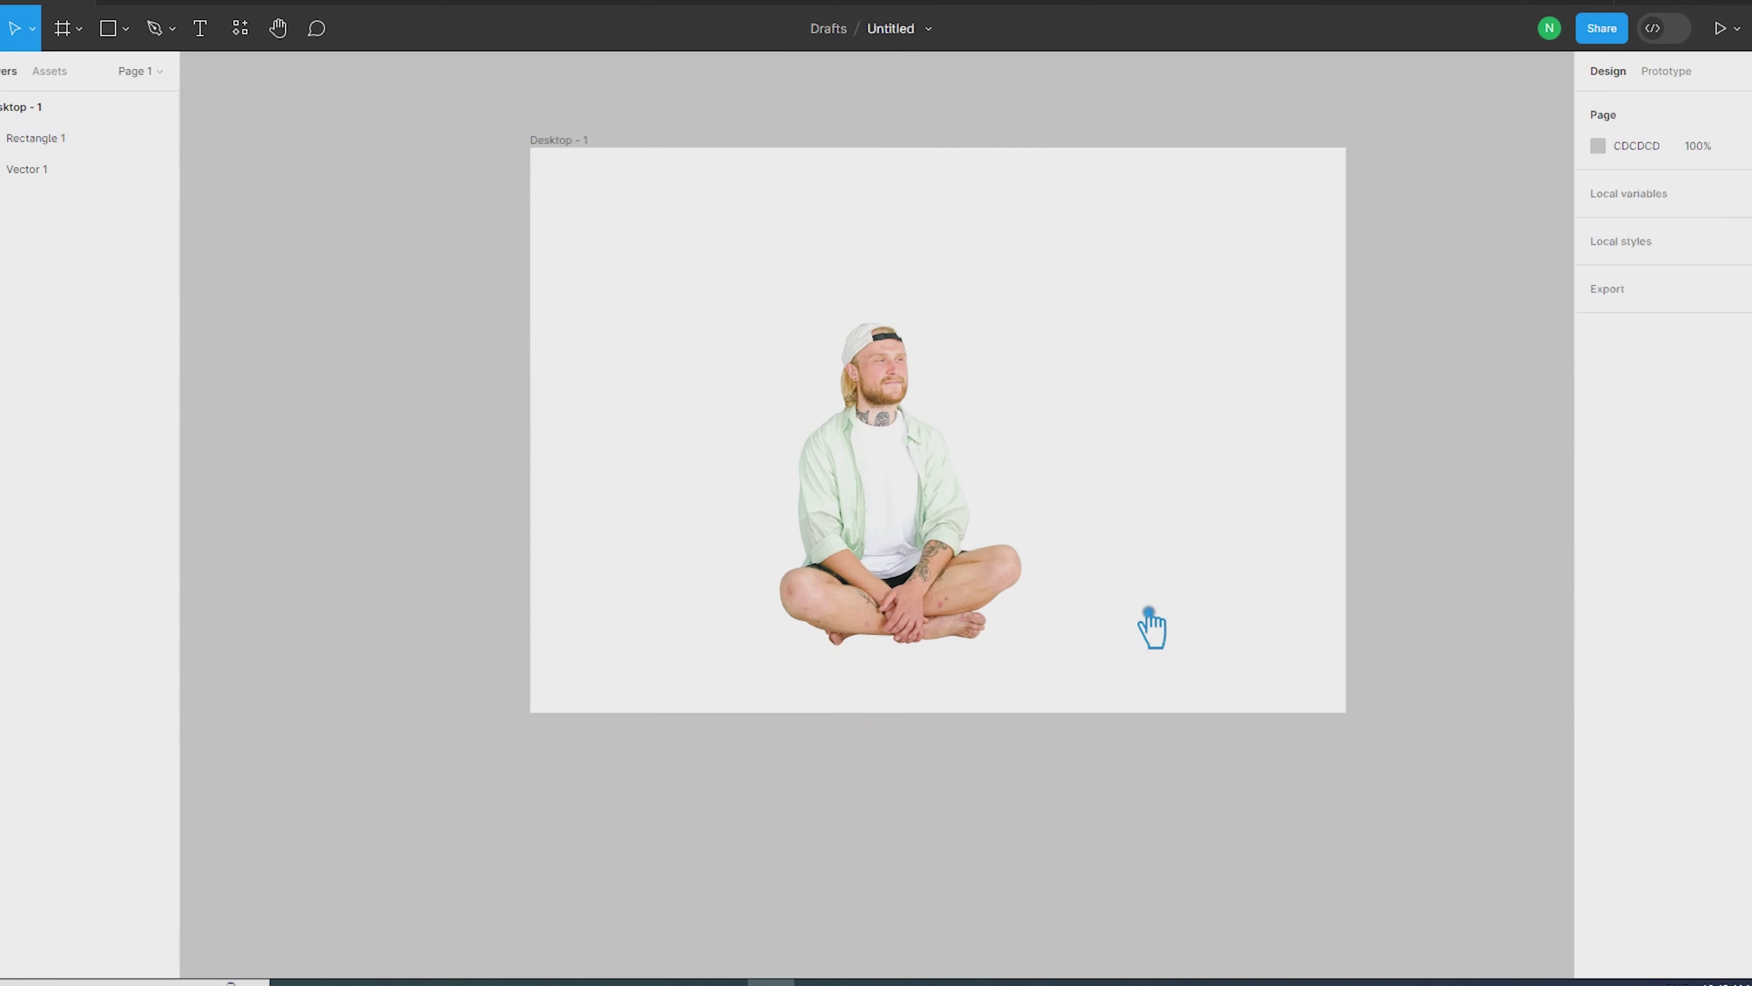
pyautogui.click(62, 169)
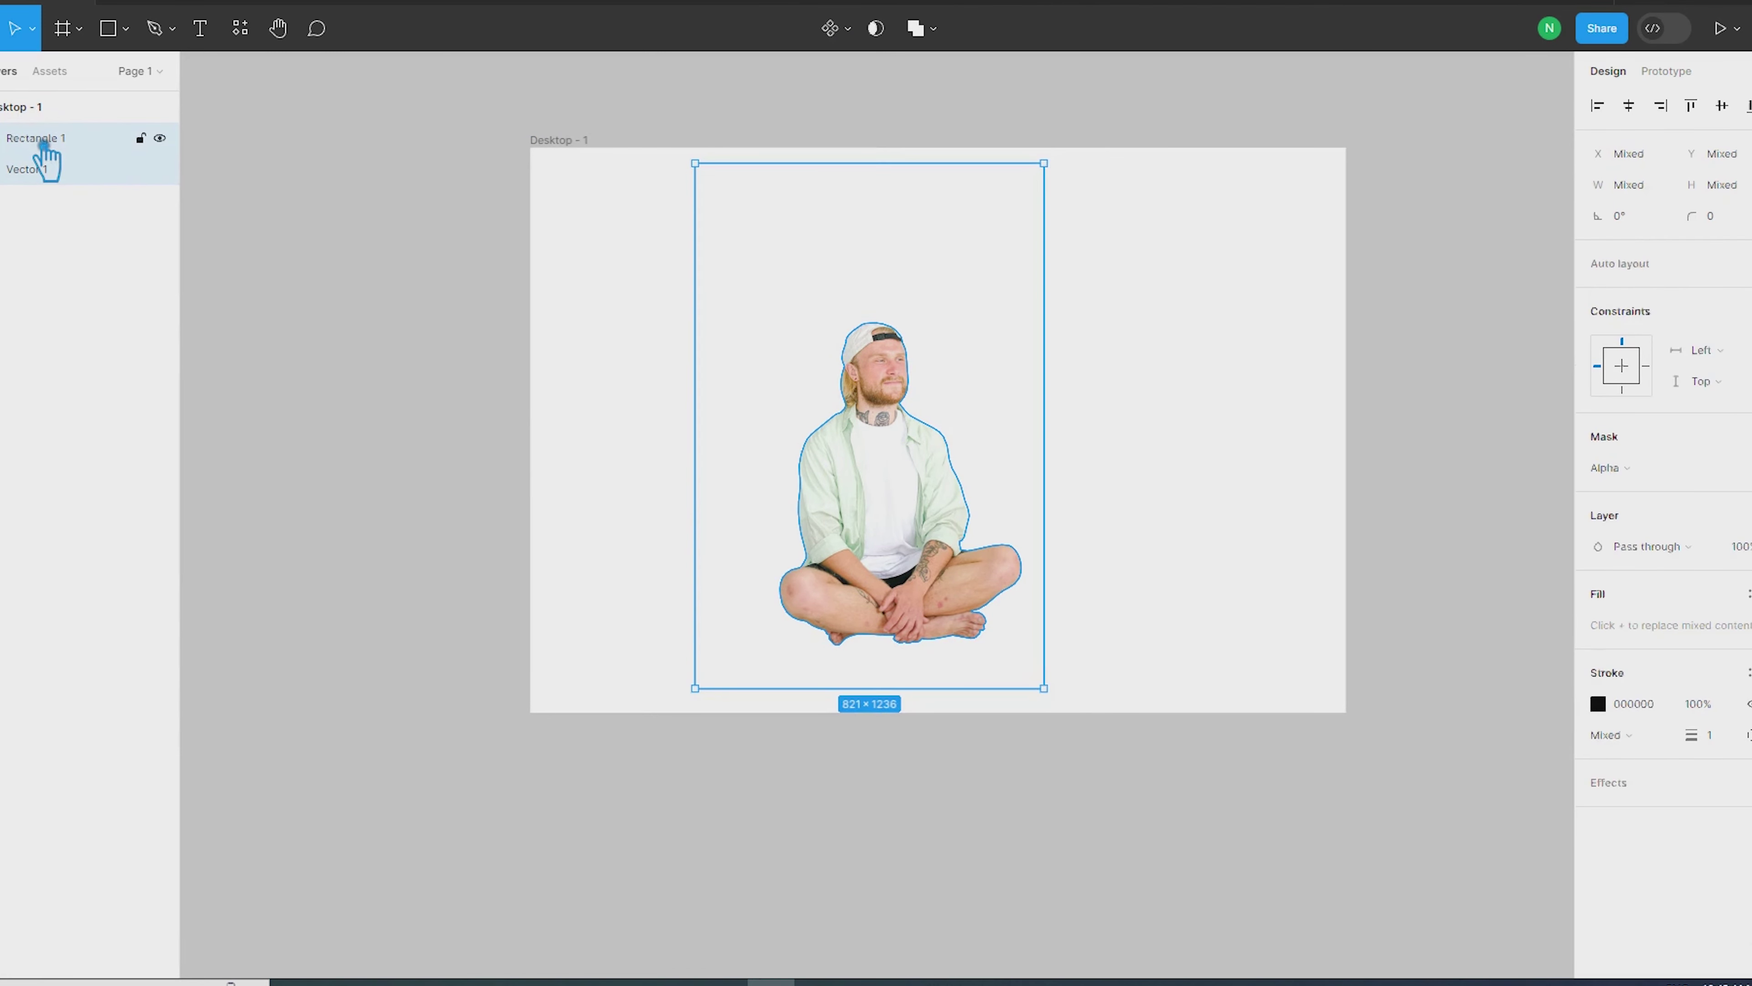
pyautogui.hotkey('ctrl', 'alt', 'm')
# Step: Draw a 1920×1080 rectangle behind the man and set its fill to slate blue 505D7C
pyautogui.moveTo(876, 483); pyautogui.dragTo(723, 450)
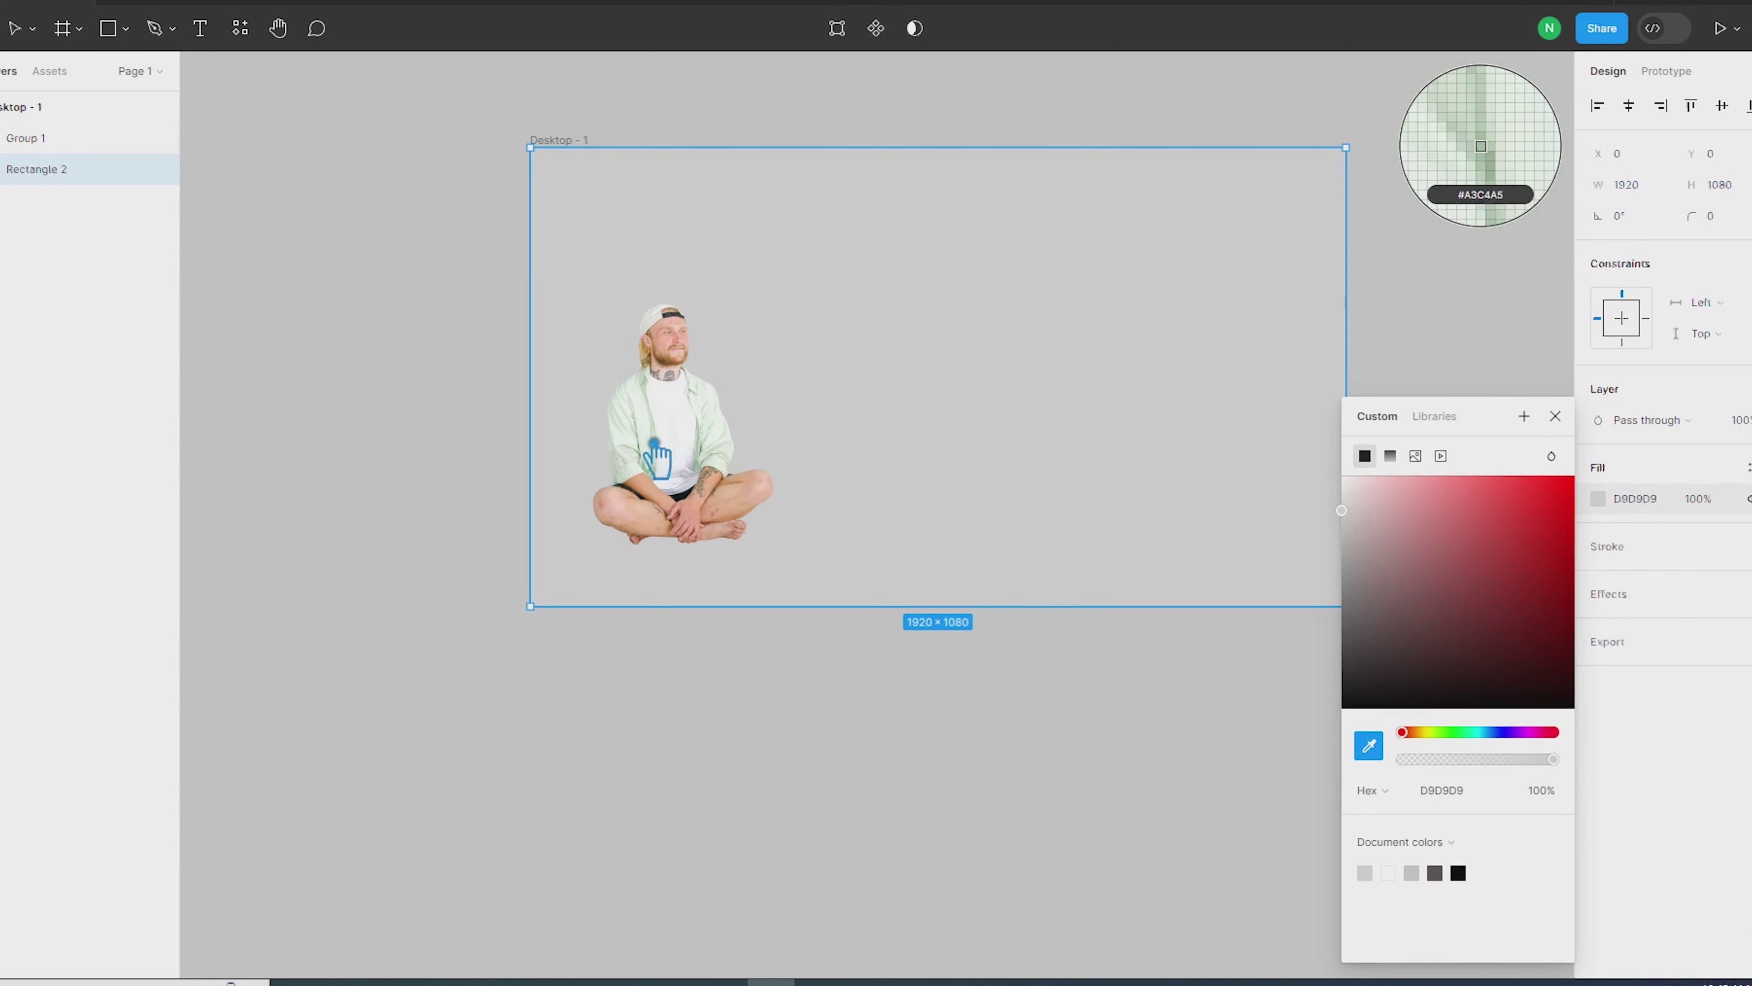
pyautogui.click(656, 461)
pyautogui.moveTo(1396, 545)
pyautogui.mouseDown()
pyautogui.moveTo(1411, 634)
pyautogui.moveTo(1417, 620)
pyautogui.moveTo(1470, 664)
pyautogui.moveTo(1427, 680)
pyautogui.moveTo(1417, 618)
pyautogui.mouseUp()
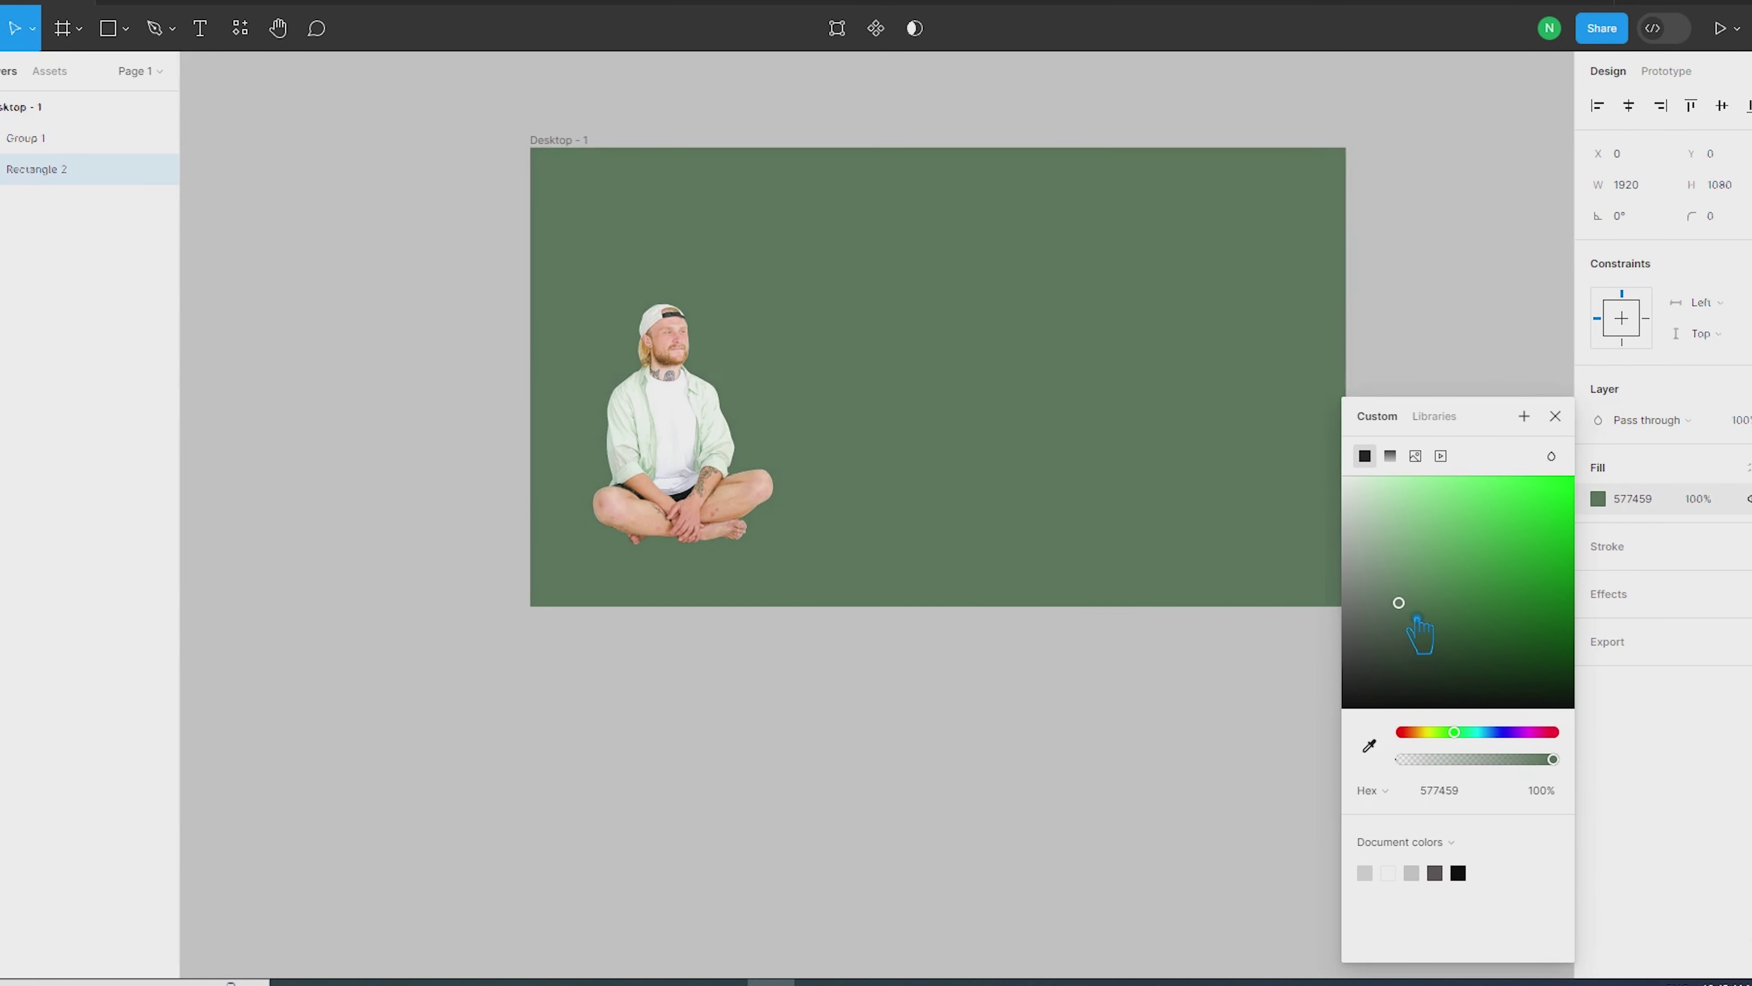
pyautogui.moveTo(1482, 732); pyautogui.dragTo(1494, 732)
pyautogui.click(1426, 586)
pyautogui.moveTo(1443, 593)
pyautogui.mouseDown()
pyautogui.moveTo(1420, 575)
pyautogui.moveTo(1448, 618)
pyautogui.mouseUp()
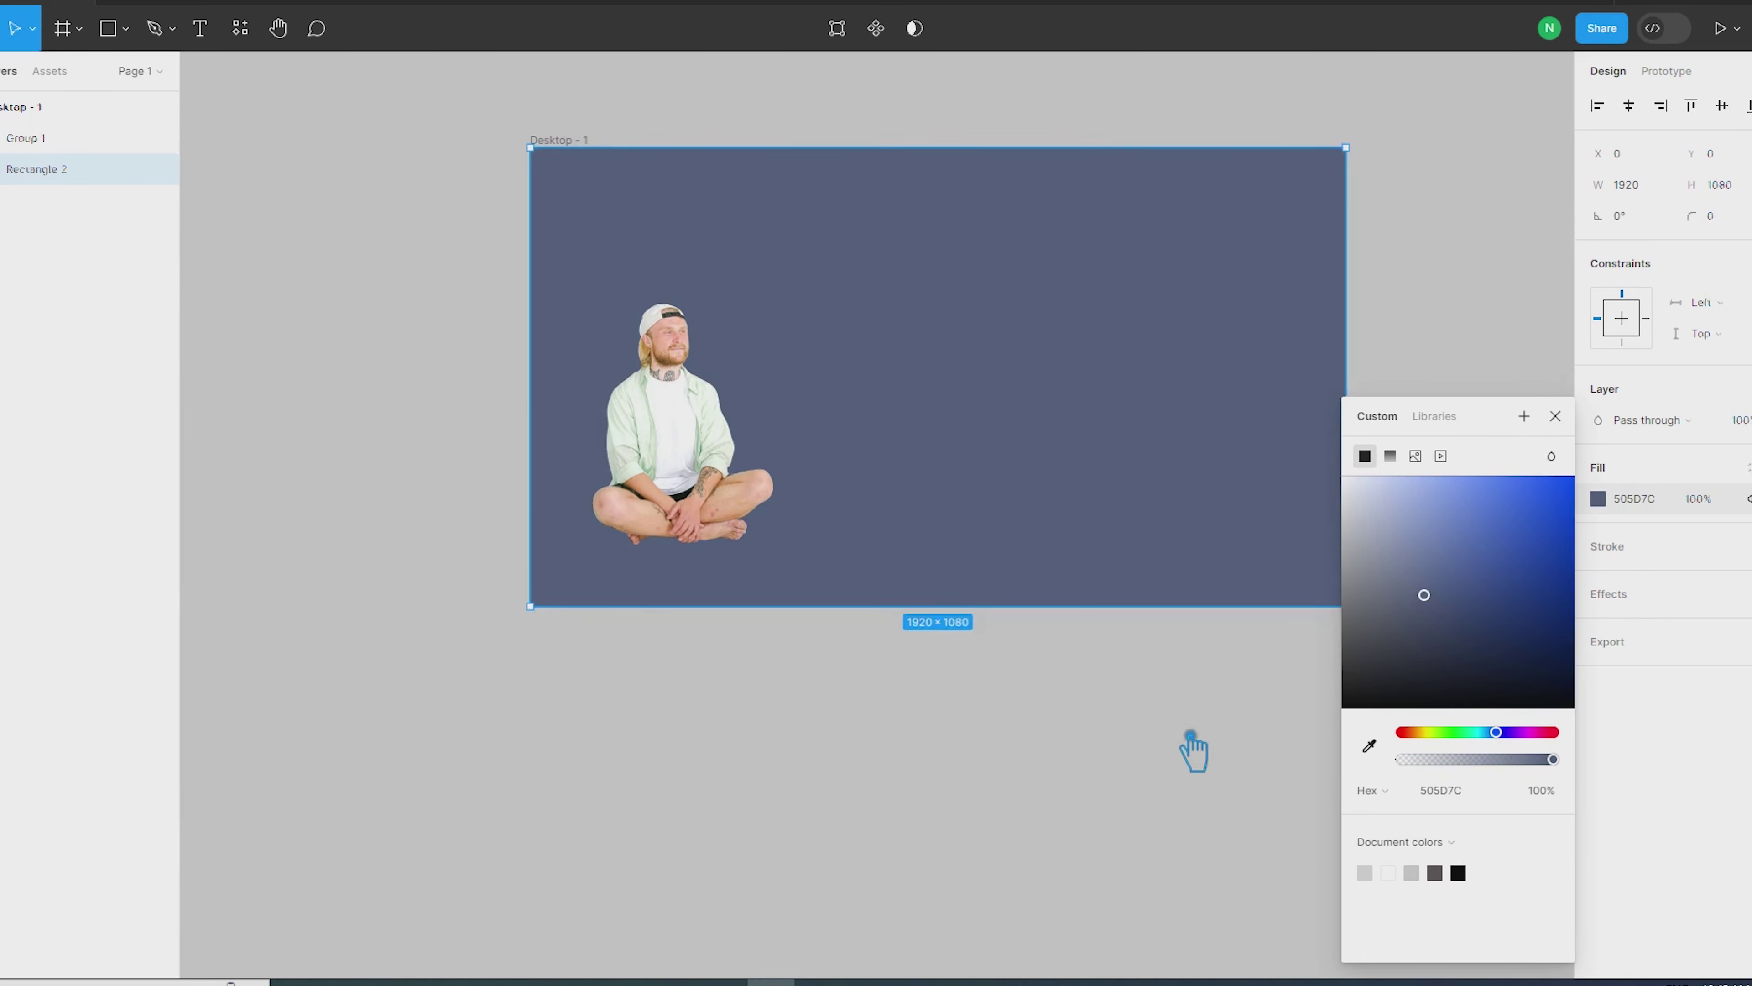
# Step: Move the cut-out man up and to the left
pyautogui.click(1172, 711)
pyautogui.scroll(1, 1166, 690)
pyautogui.moveTo(678, 459); pyautogui.dragTo(650, 386)
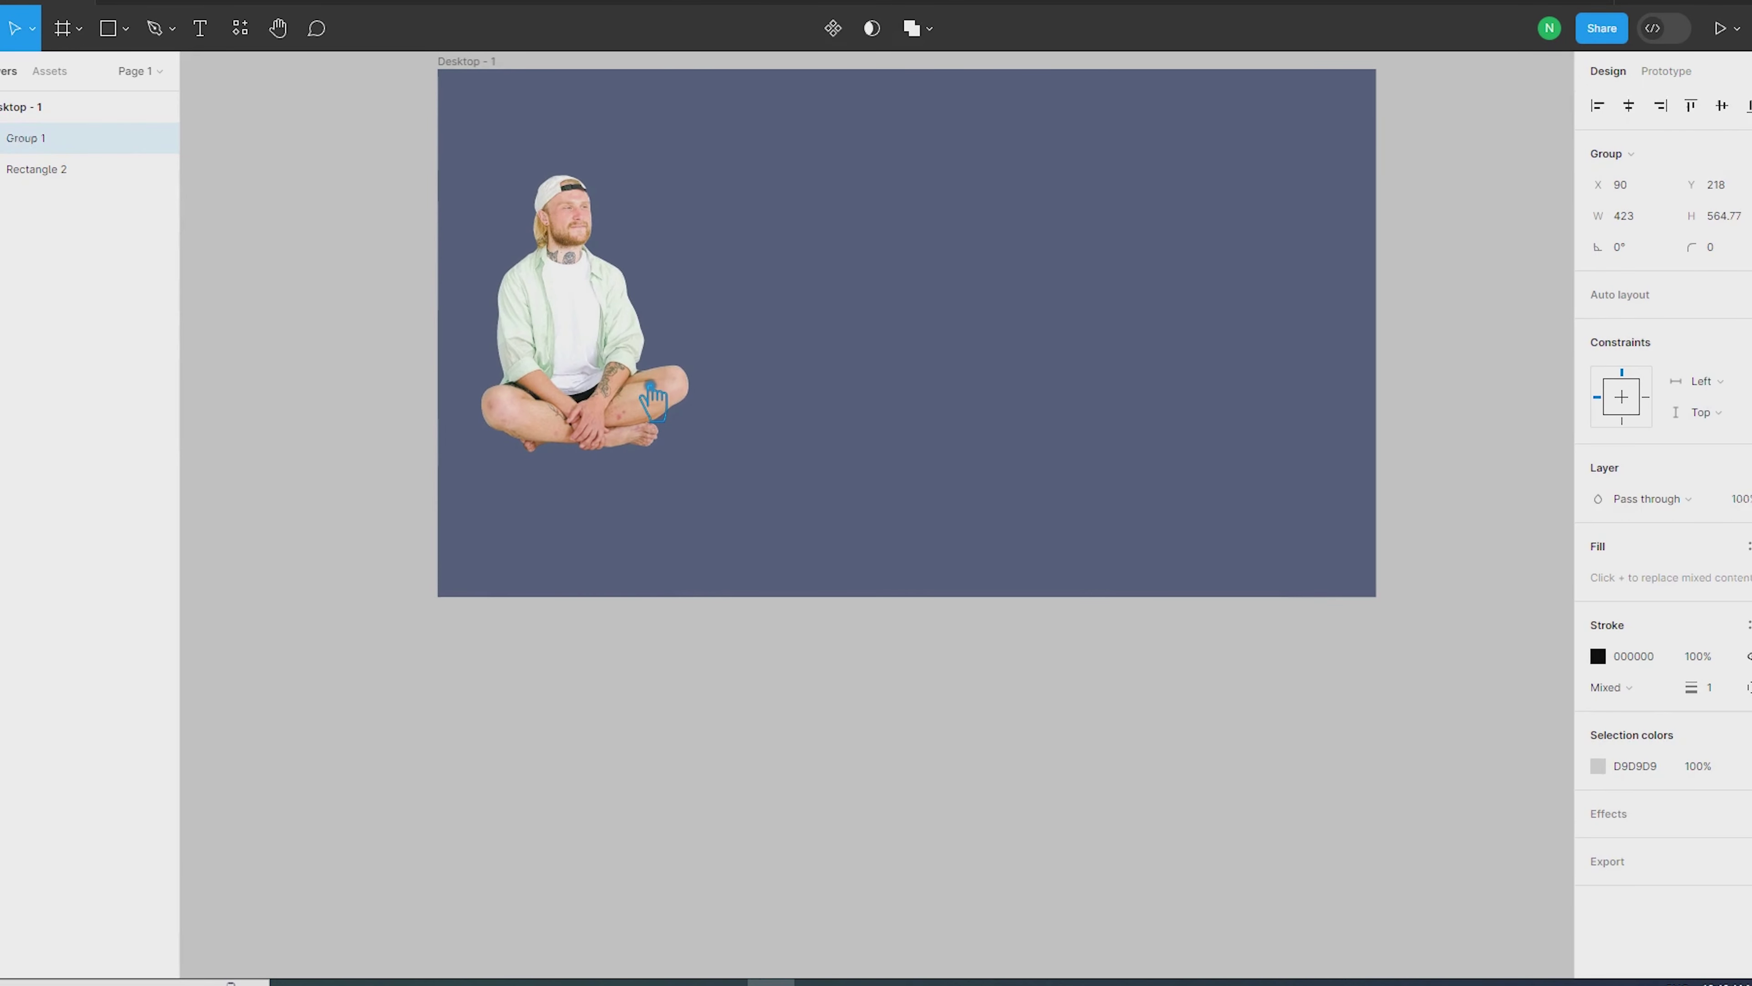
# Step: Nudge the cut-out man slightly right and down
pyautogui.click(364, 280)
pyautogui.click(200, 28)
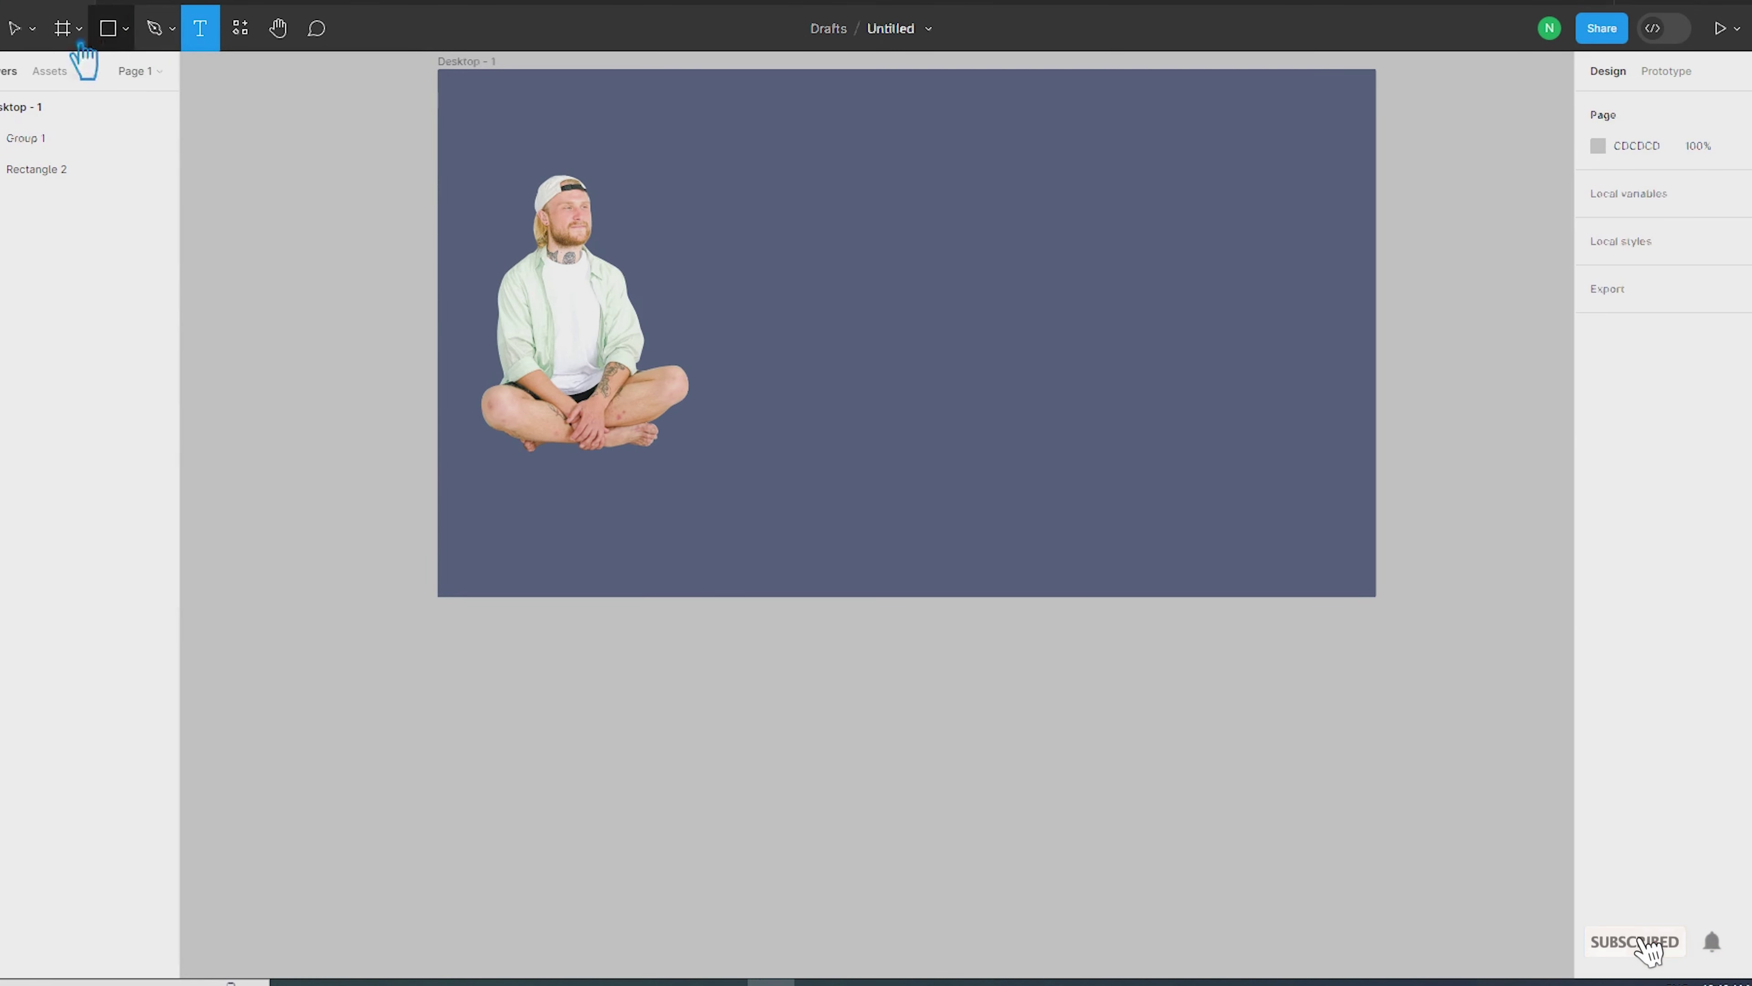
pyautogui.click(14, 28)
pyautogui.moveTo(561, 383); pyautogui.dragTo(607, 391)
pyautogui.click(266, 314)
# Step: Add a text box right of the man at font size 64 and type the title
pyautogui.click(204, 31)
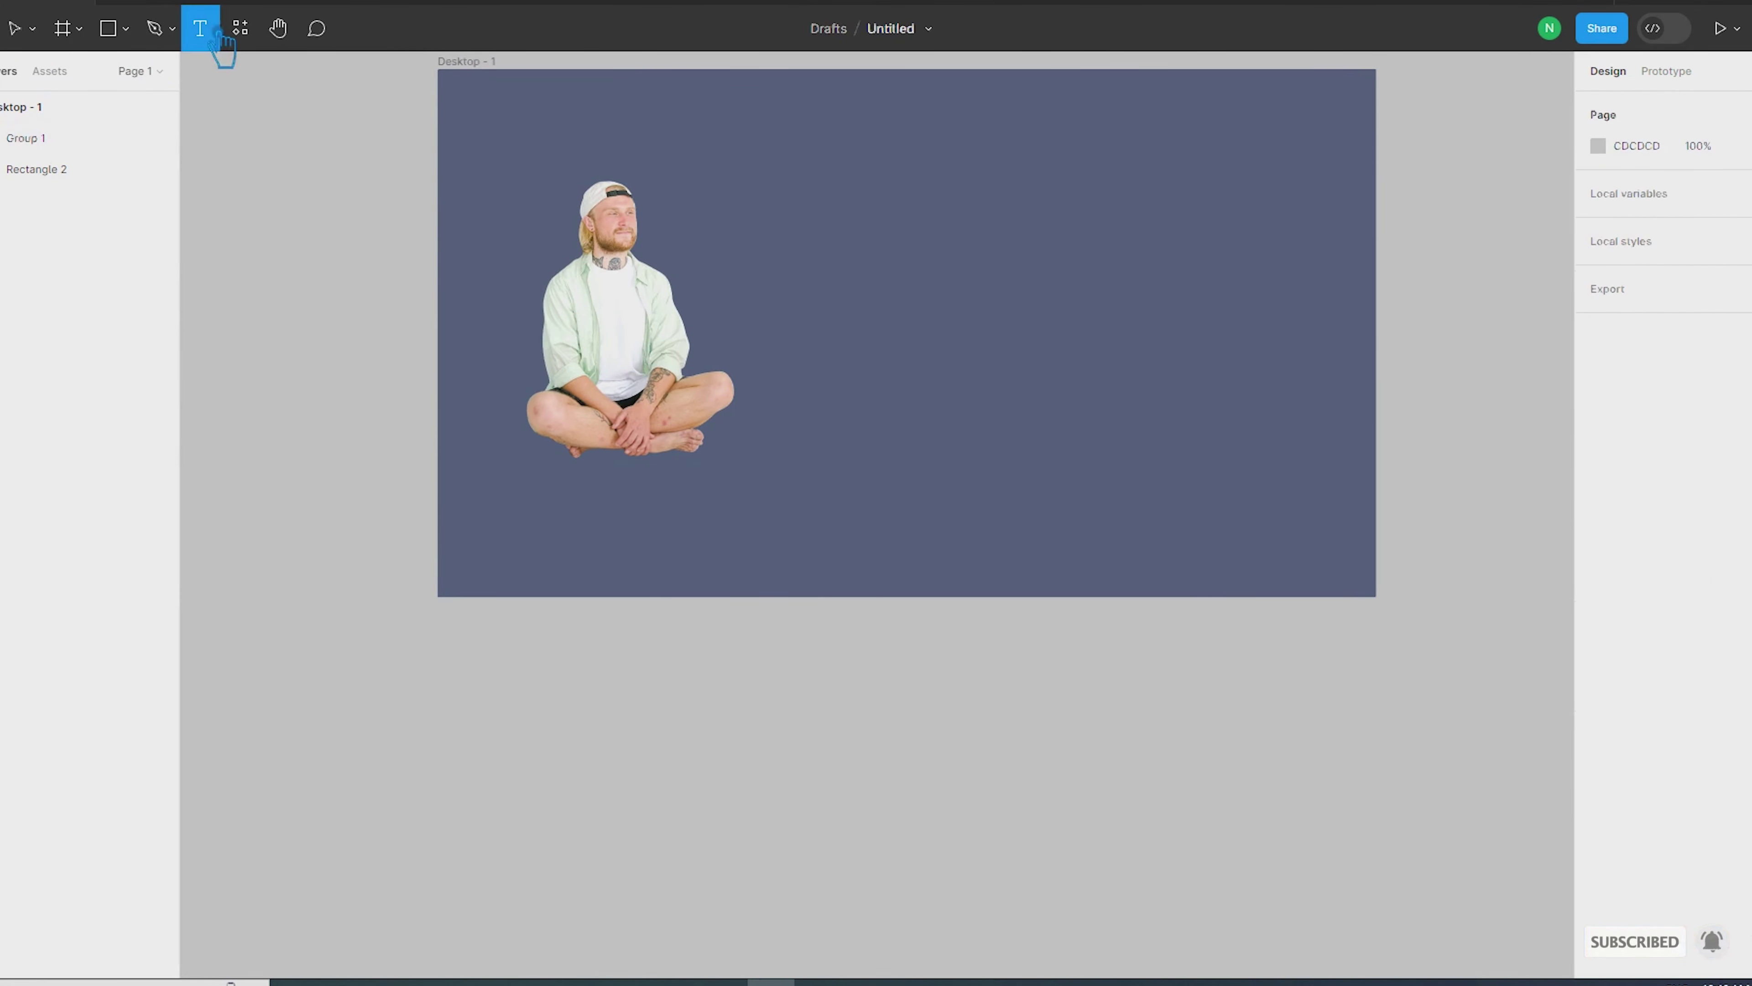
pyautogui.click(786, 285)
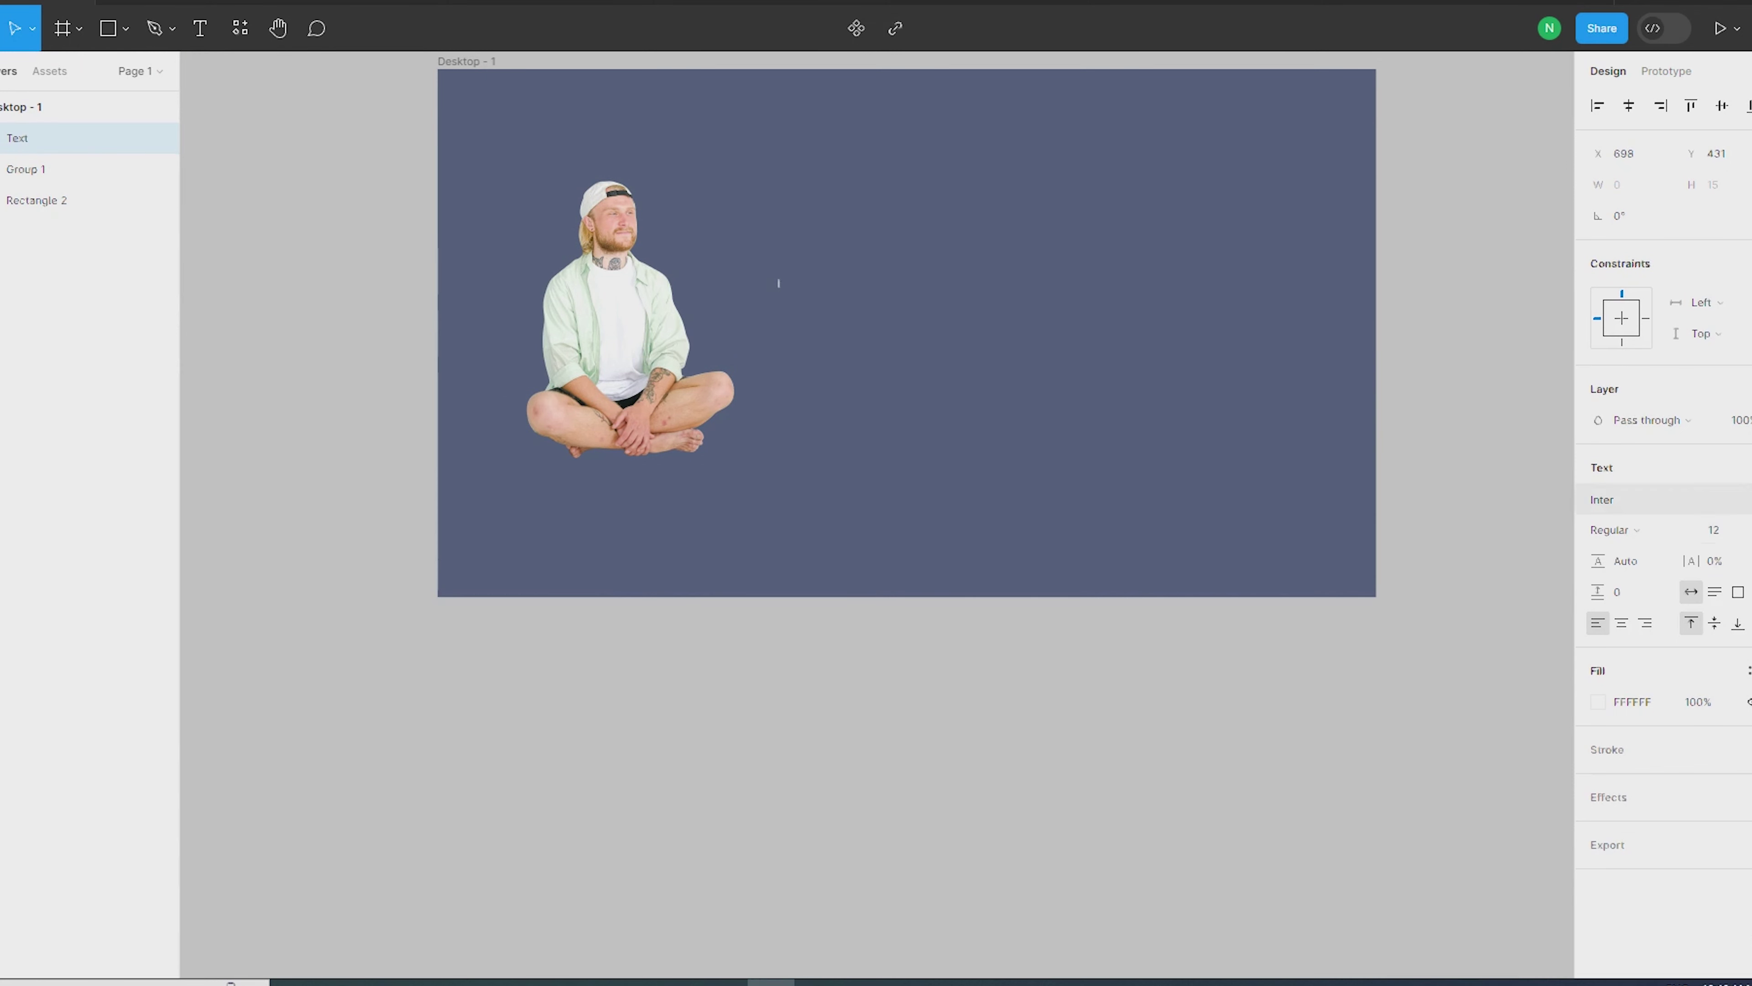
pyautogui.click(1718, 529)
pyautogui.click(1717, 797)
pyautogui.write('How to Remove Photo Background')
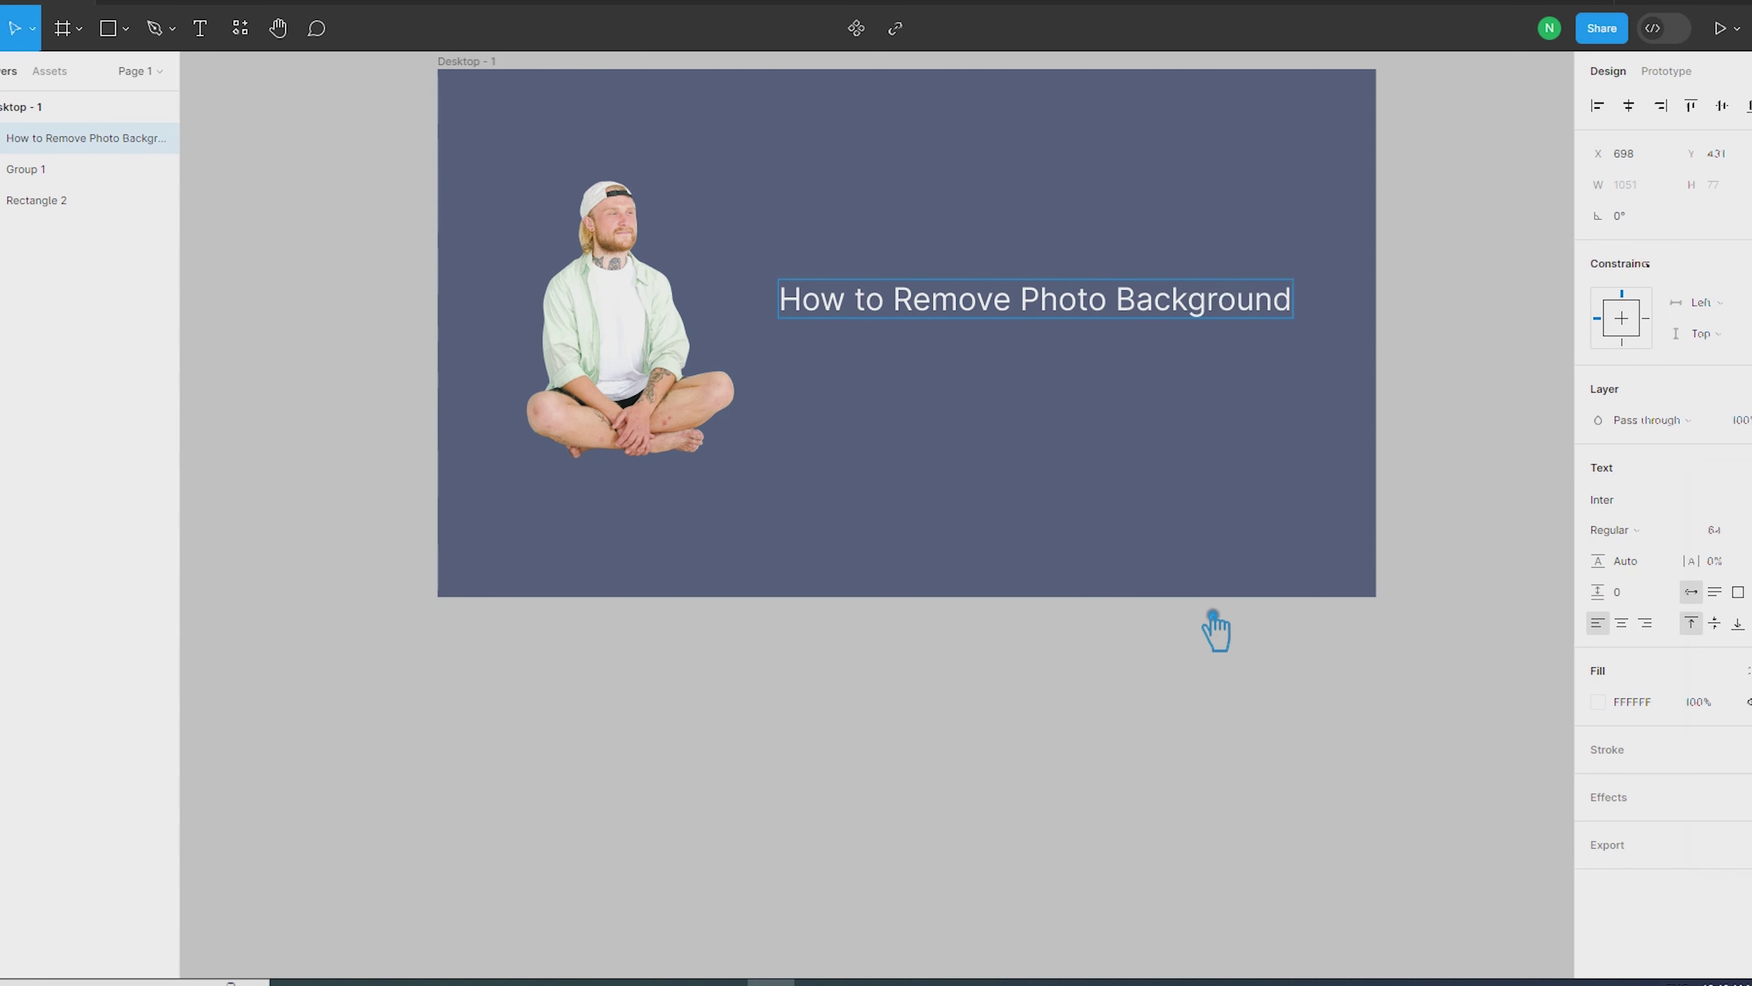
pyautogui.press('Return')
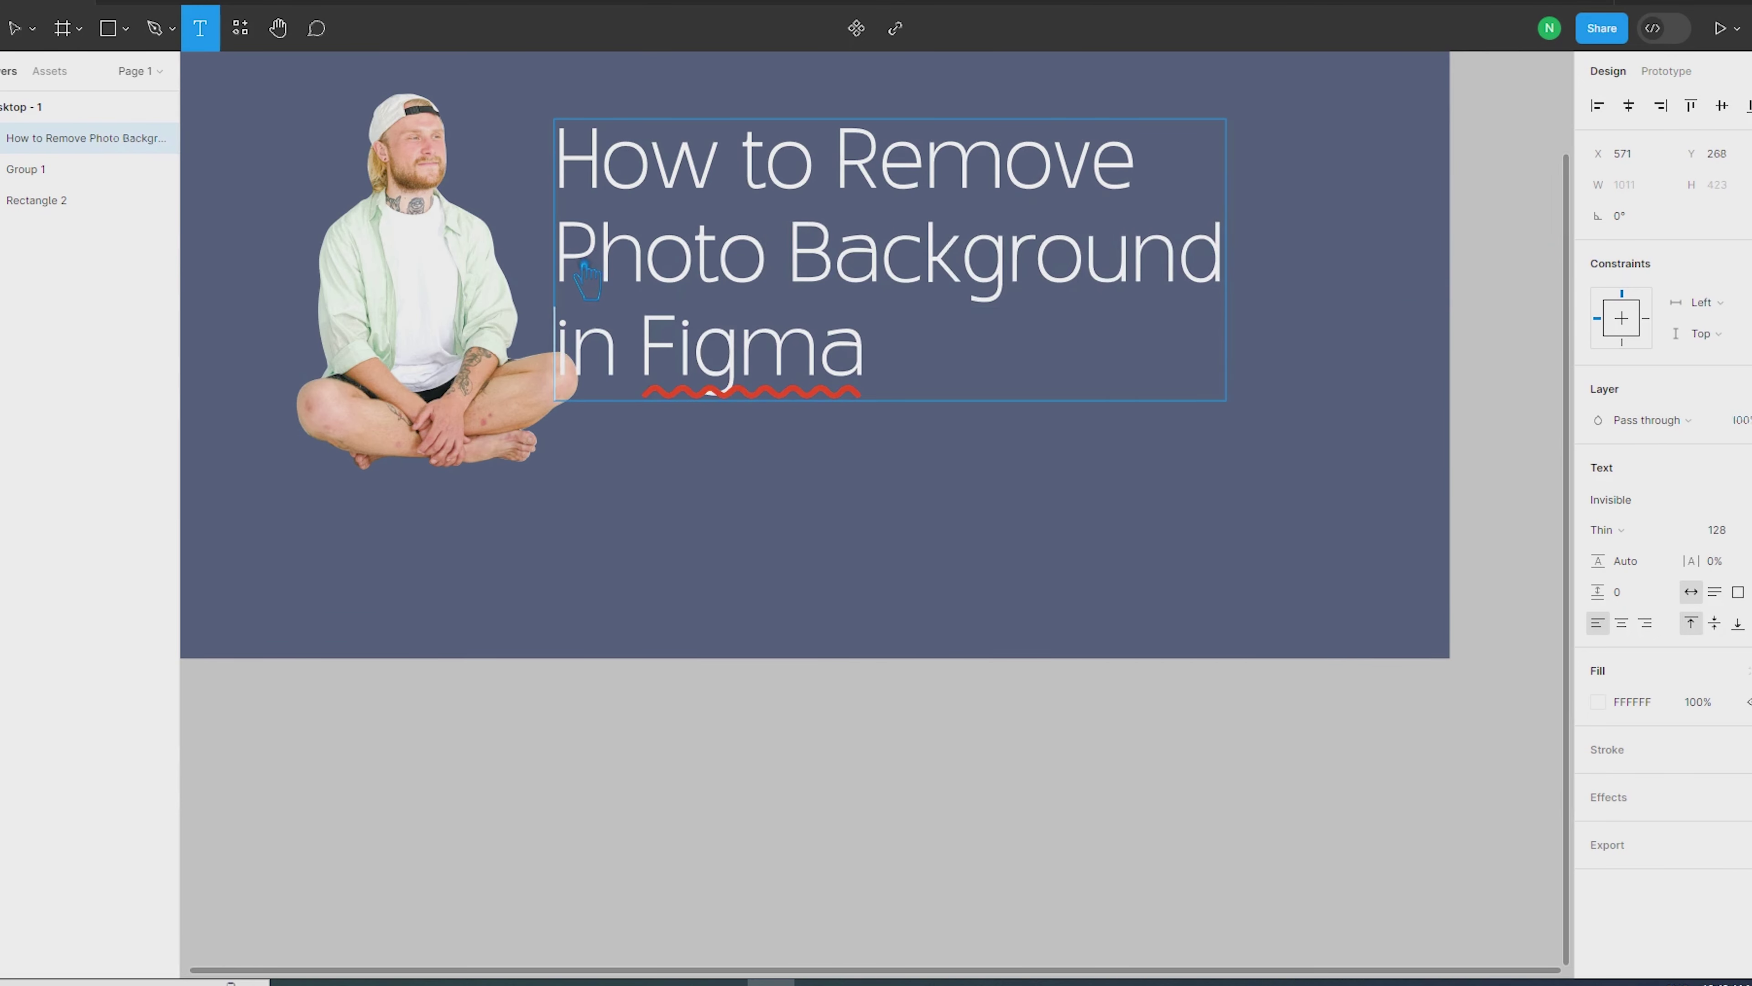
# Step: Make the word 'Remove' bold
pyautogui.moveTo(897, 180); pyautogui.dragTo(1180, 163)
pyautogui.click(1608, 529)
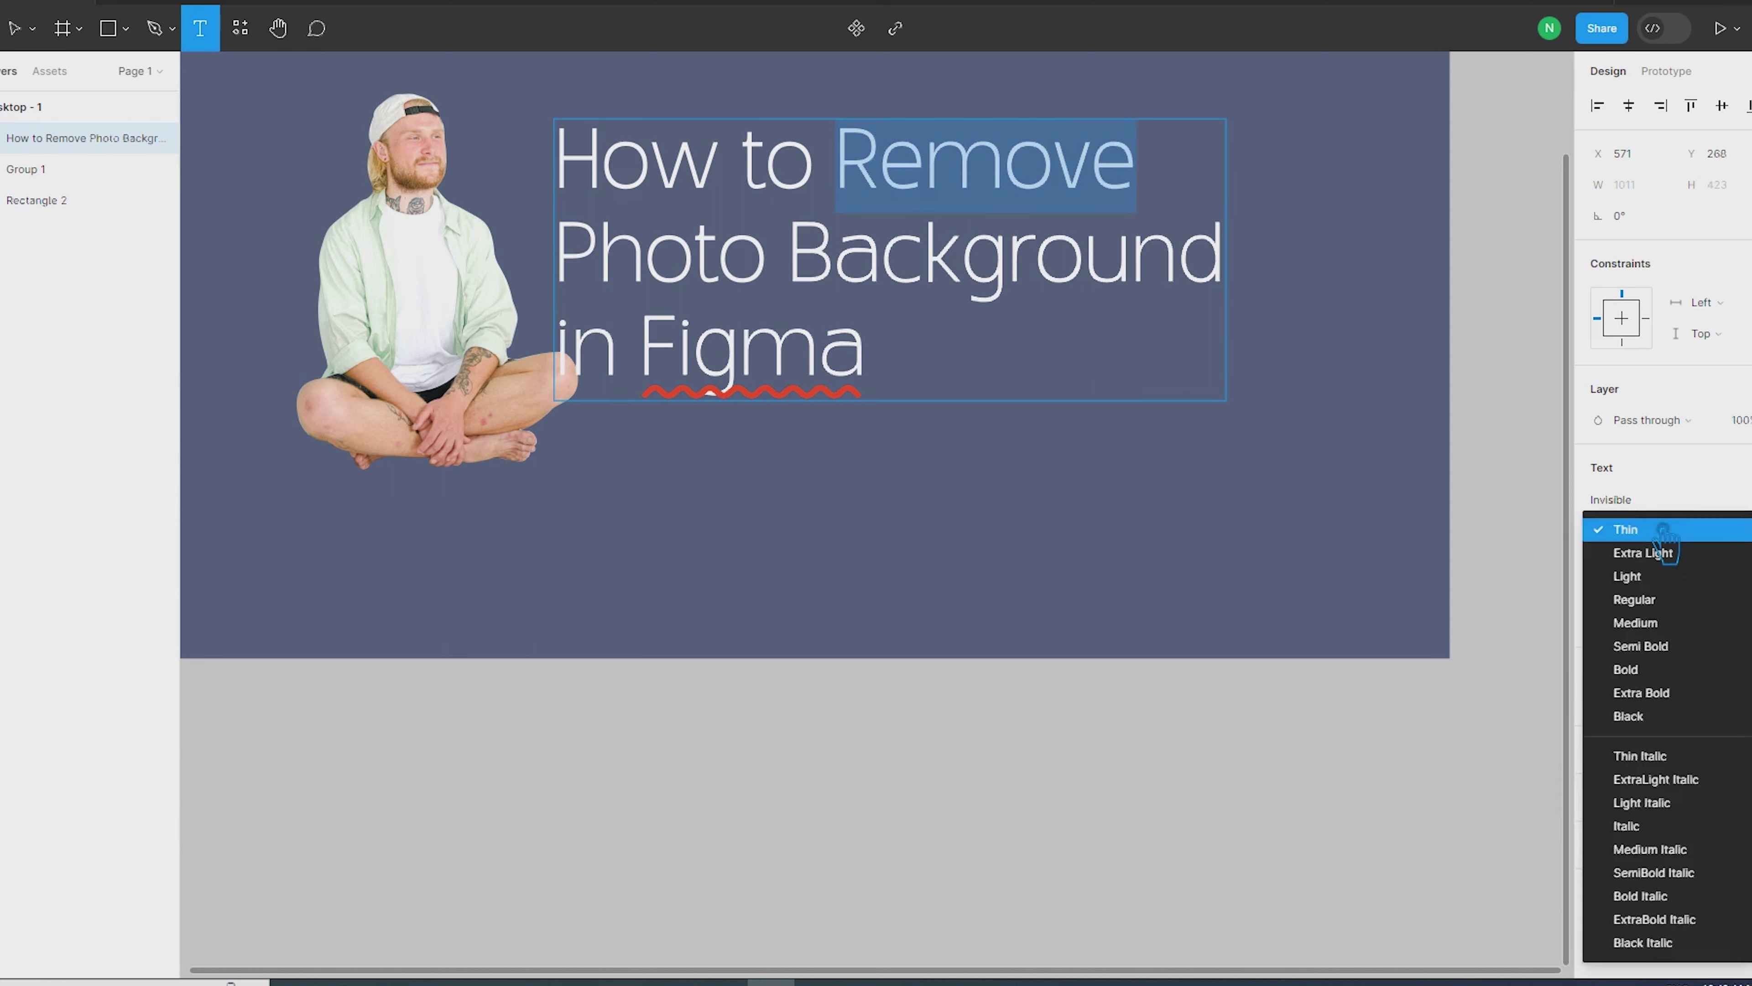
pyautogui.click(1669, 669)
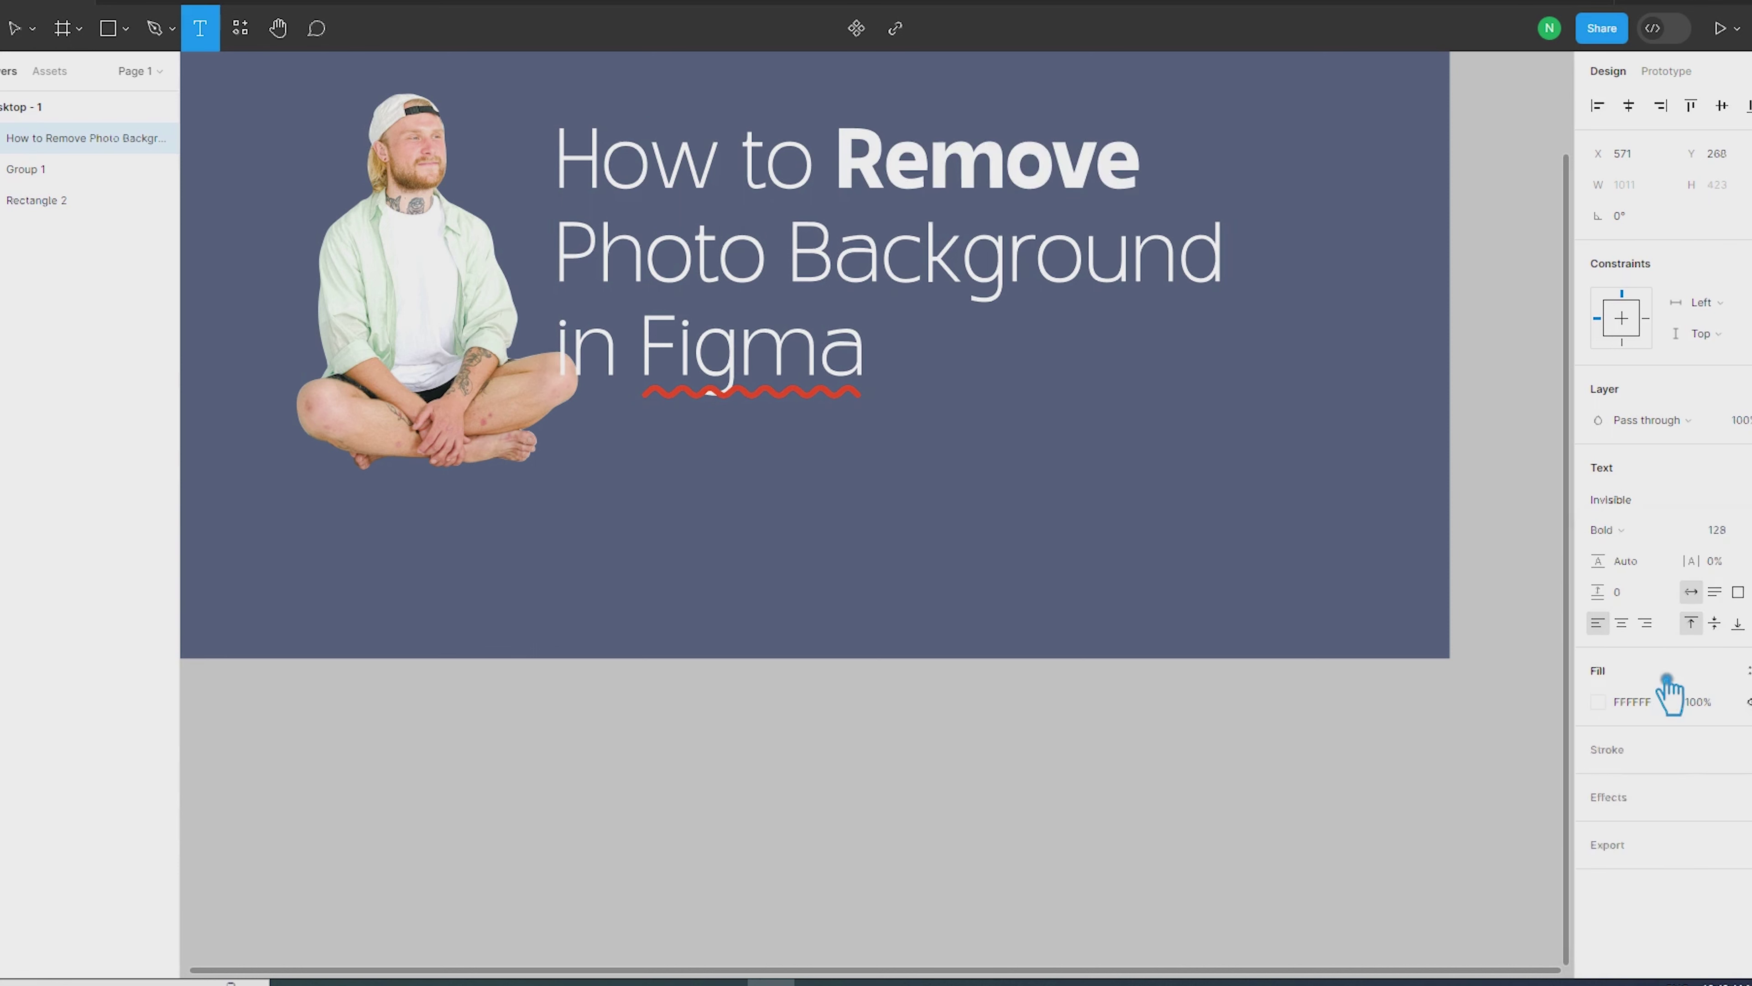
pyautogui.click(1611, 529)
pyautogui.click(1615, 626)
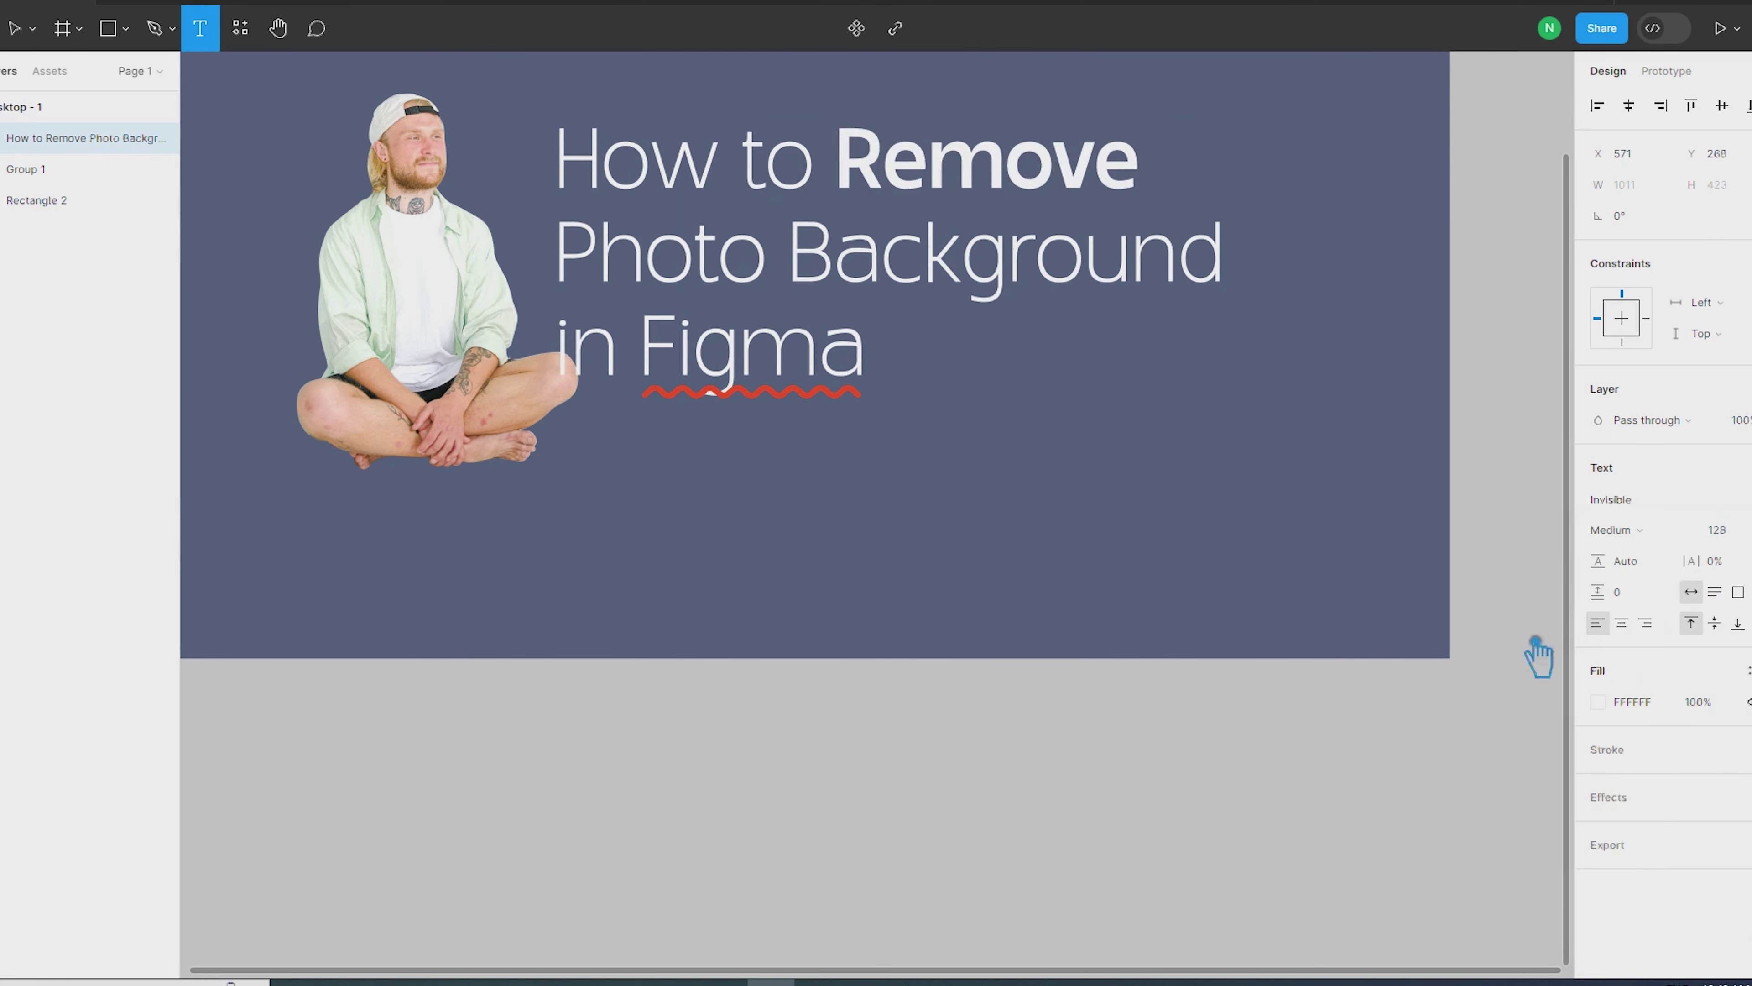
# Step: Make the 'Photo Background' line bold and begin shifting its colour toward yellow
pyautogui.moveTo(585, 265); pyautogui.dragTo(1024, 272)
pyautogui.click(803, 276)
pyautogui.moveTo(585, 273); pyautogui.dragTo(1224, 269)
pyautogui.click(1639, 529)
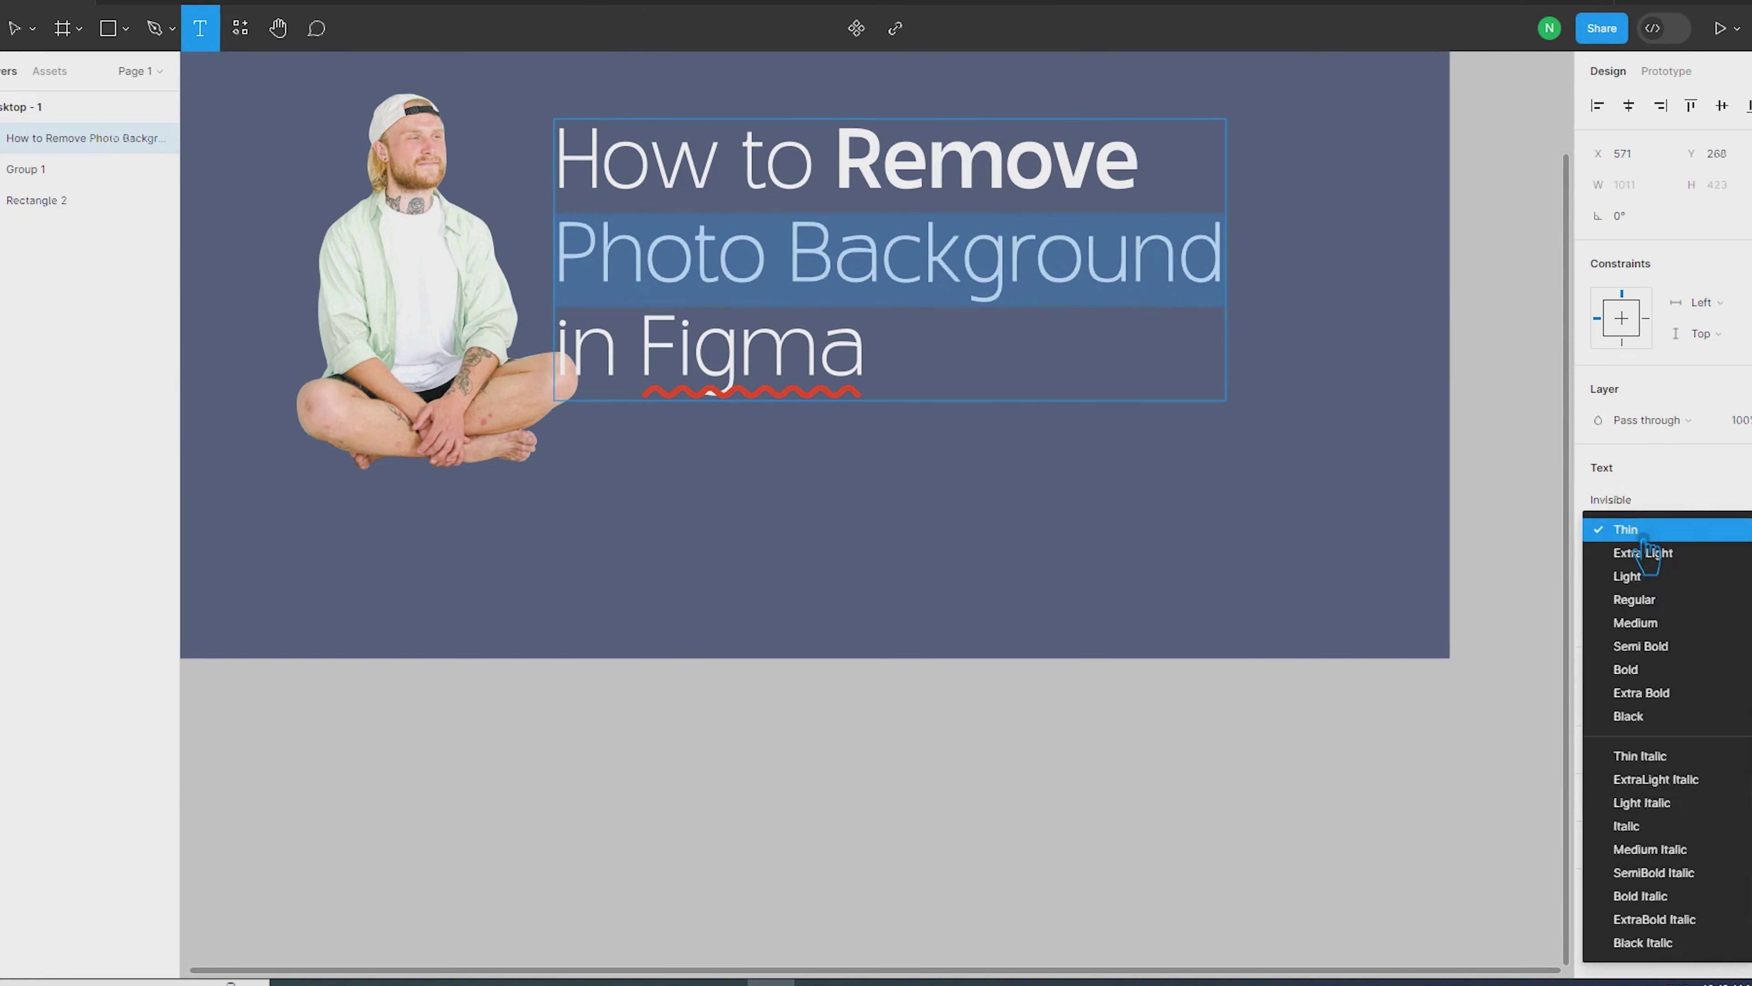
pyautogui.click(1669, 649)
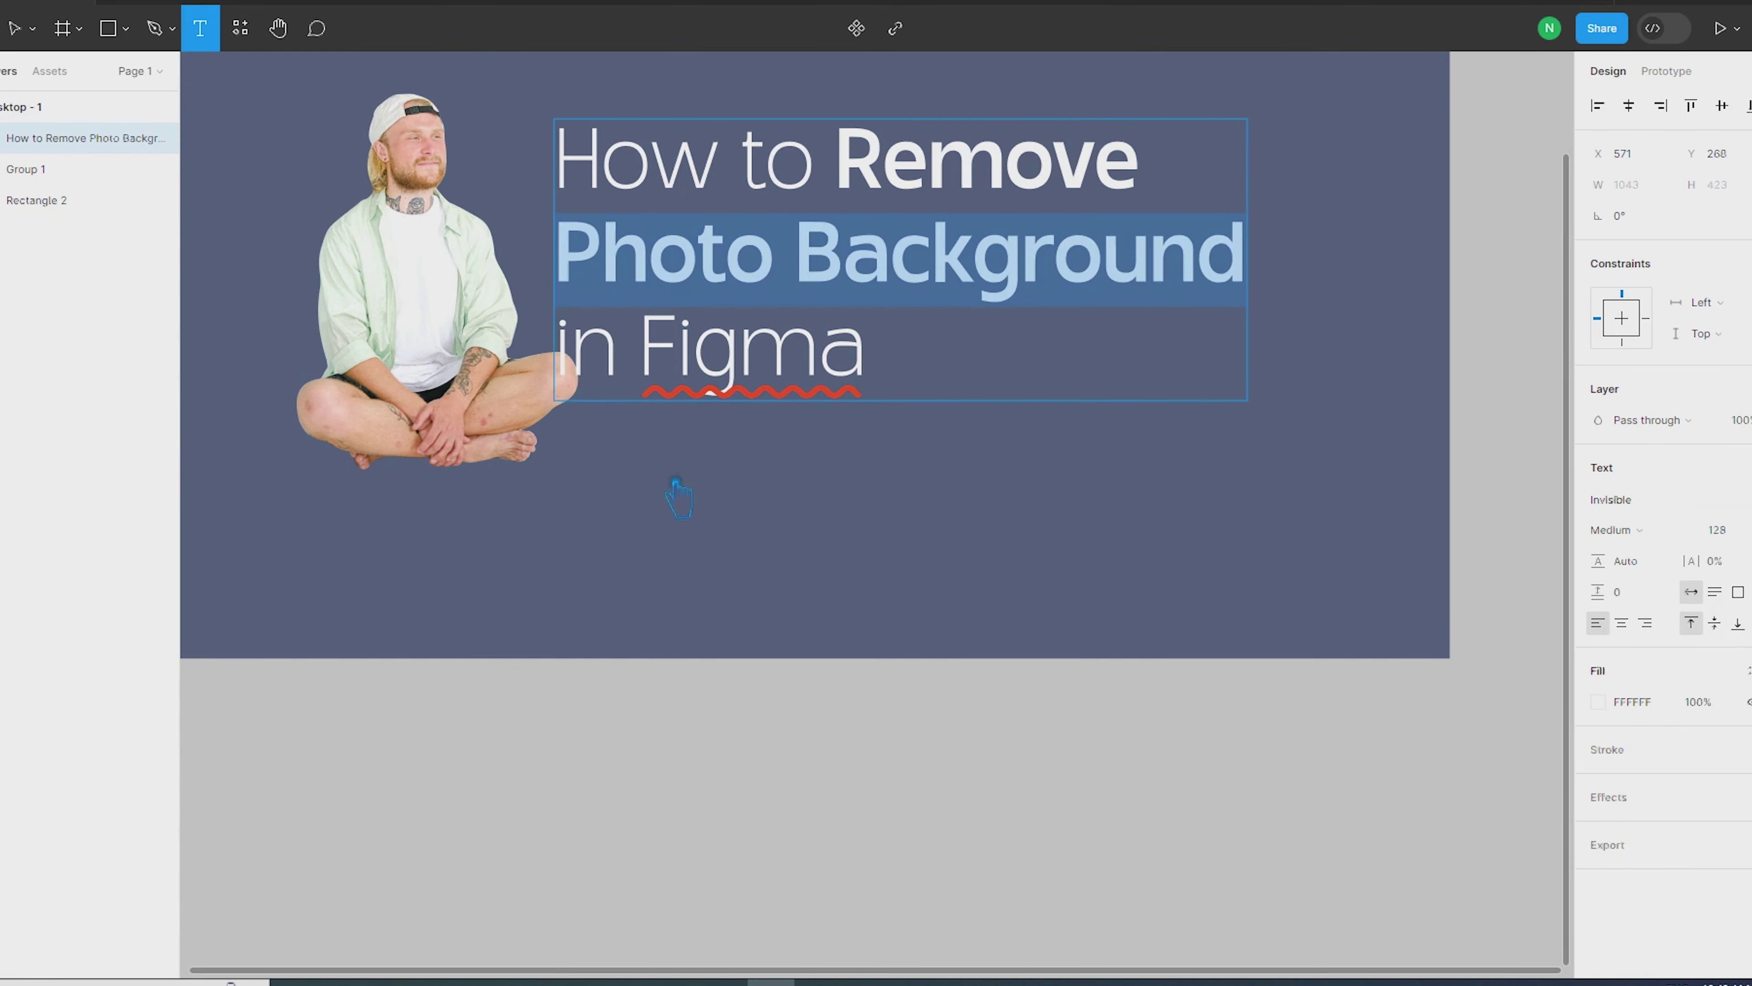
pyautogui.click(15, 28)
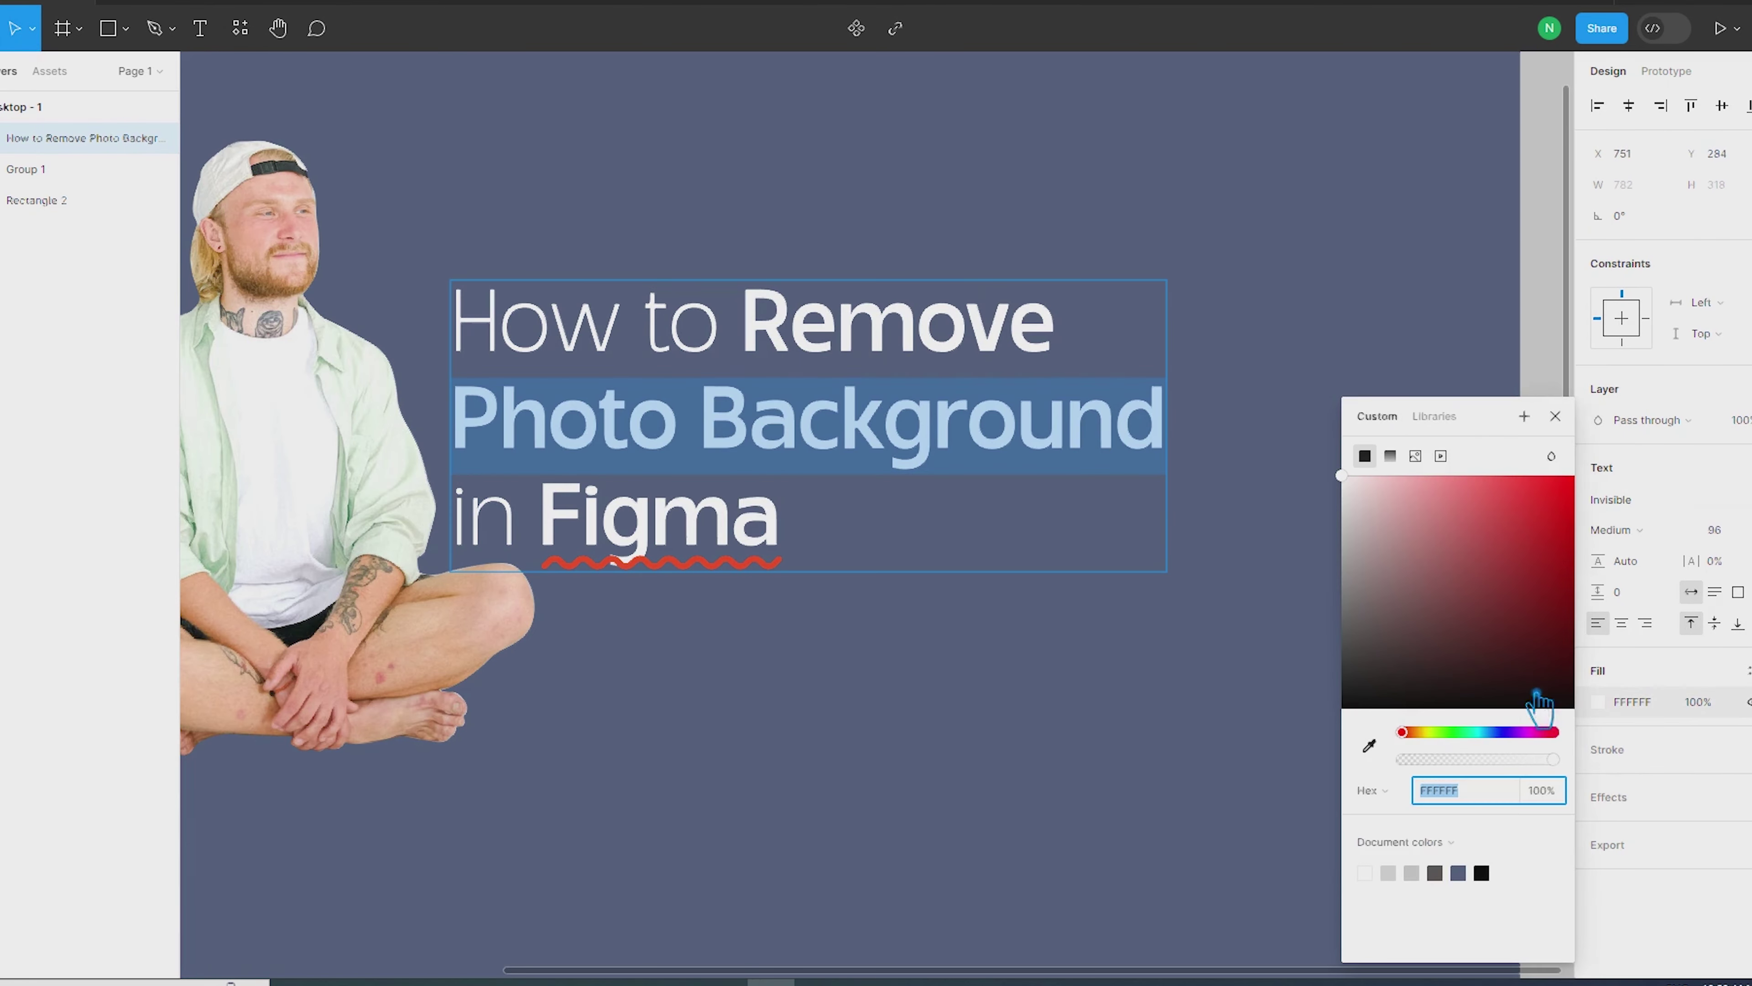
pyautogui.moveTo(1538, 731)
pyautogui.mouseDown()
pyautogui.moveTo(1497, 755)
pyautogui.moveTo(1446, 748)
pyautogui.mouseUp()
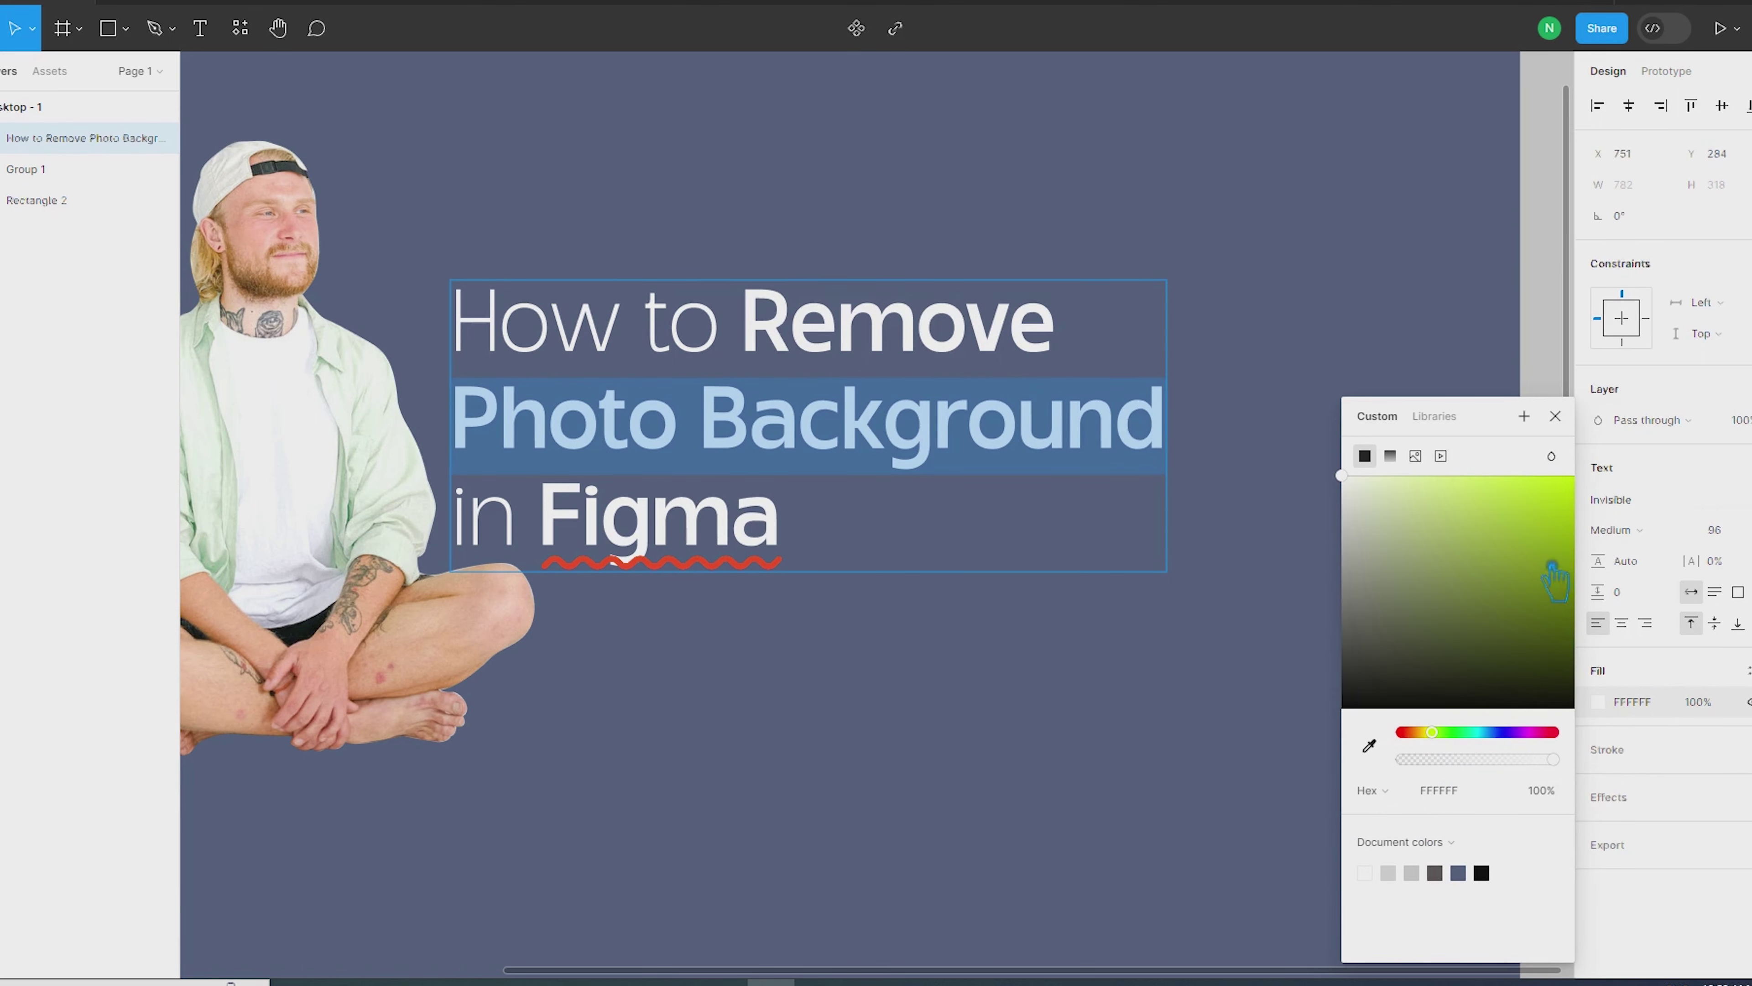
# Step: Adjust the 'Photo Background' fill to bright yellow FFD600
pyautogui.moveTo(1552, 580); pyautogui.dragTo(1573, 476)
pyautogui.moveTo(1455, 745); pyautogui.dragTo(1440, 751)
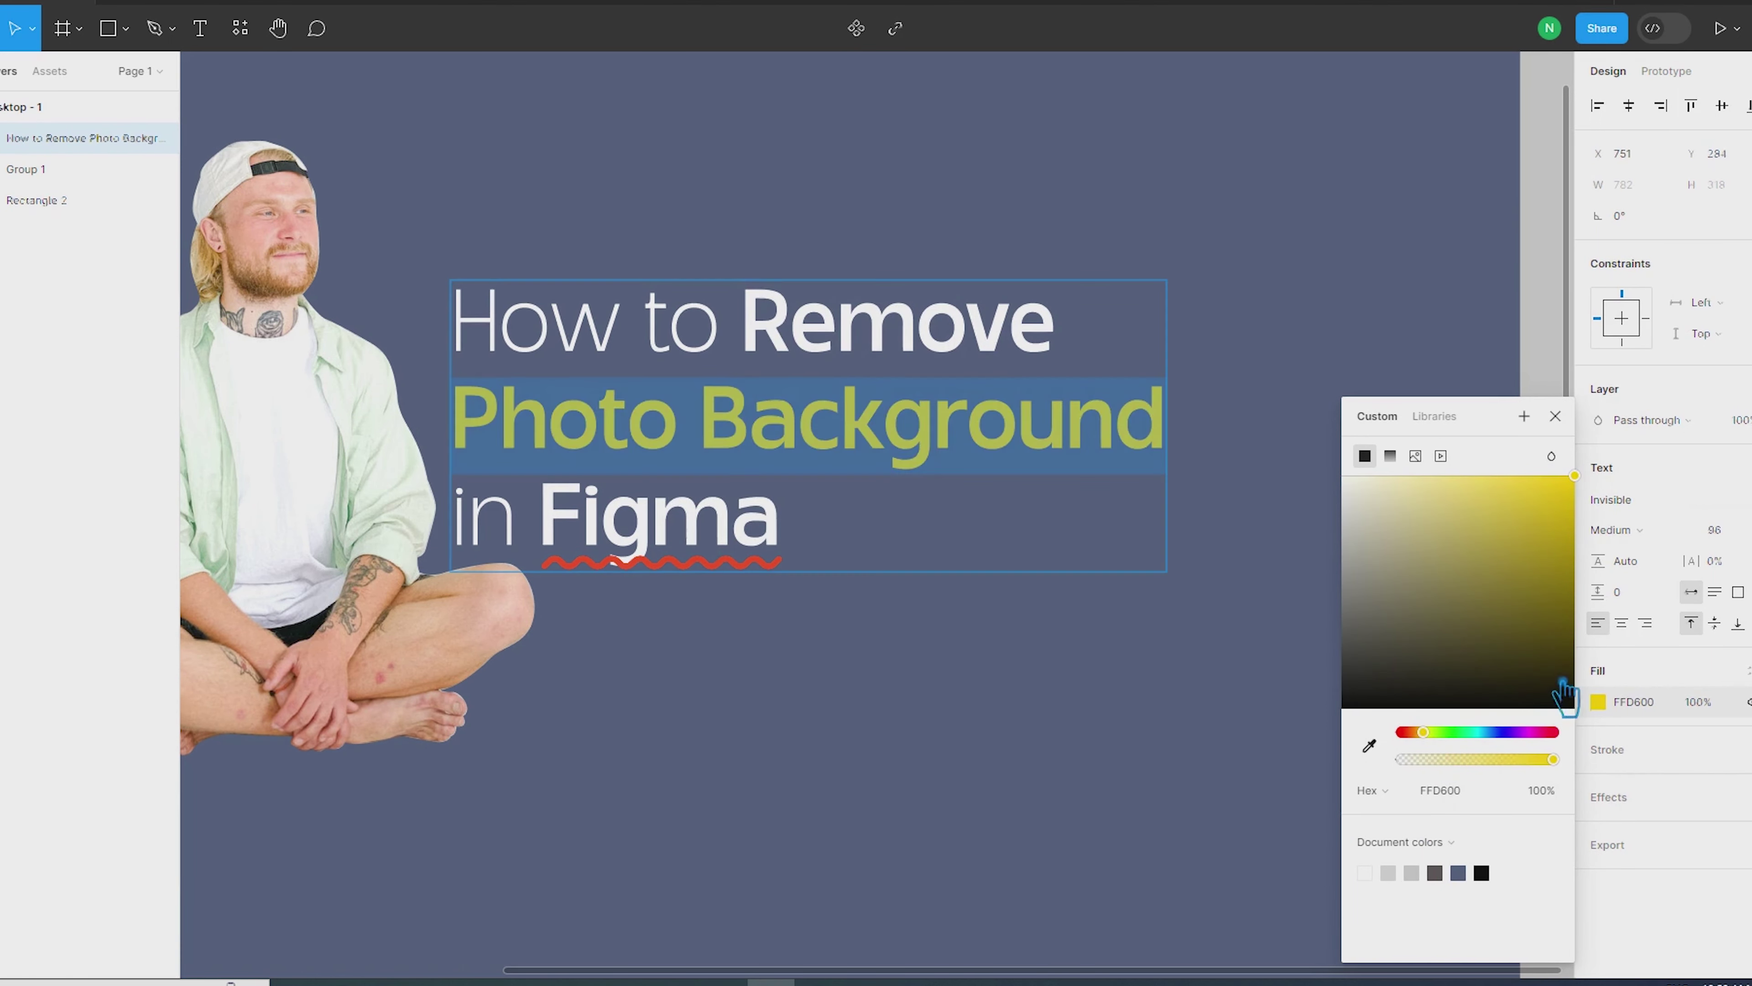